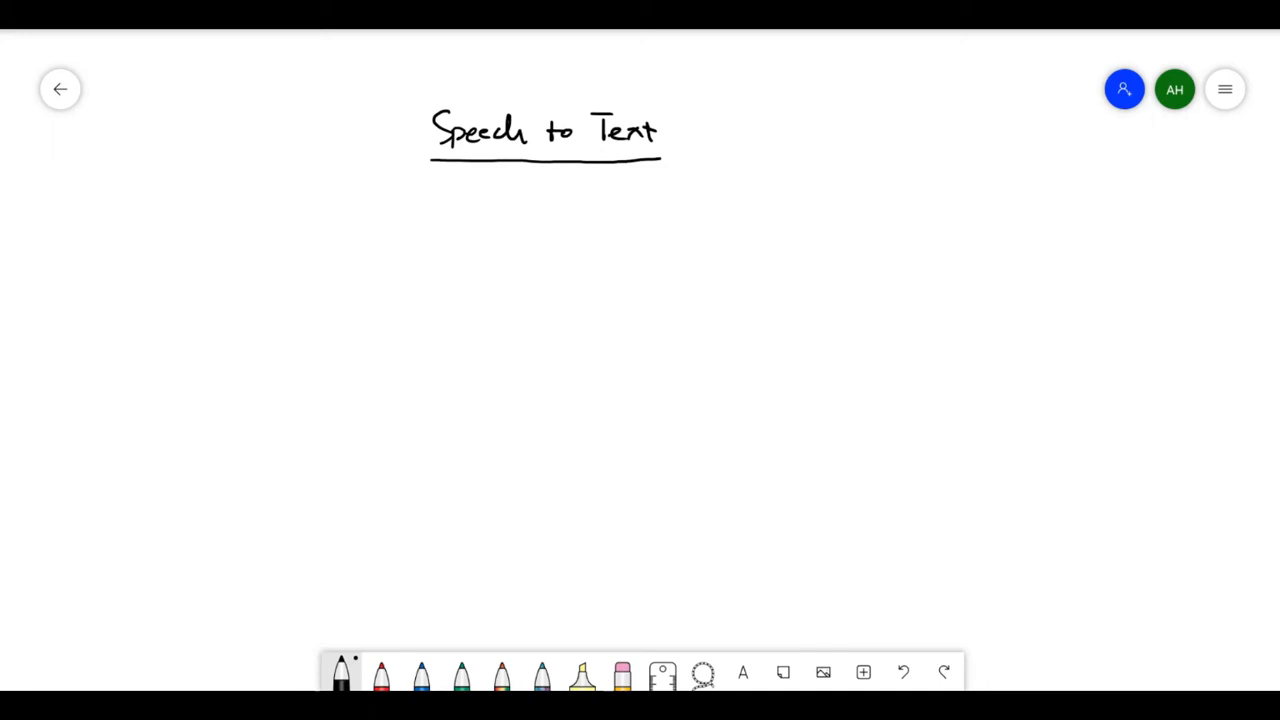
# - Handwrite "File" below the Speech to Text title, with the extensions .mp4, .mp3 and .ogg listed beside it
pyautogui.moveTo(292, 344)
pyautogui.mouseDown()
pyautogui.moveTo(289, 384)
pyautogui.moveTo(310, 346)
pyautogui.moveTo(307, 367)
pyautogui.mouseUp()
pyautogui.moveTo(310, 367); pyautogui.dragTo(319, 384)
pyautogui.click(316, 355)
pyautogui.moveTo(322, 378); pyautogui.dragTo(335, 384)
pyautogui.moveTo(363, 386); pyautogui.dragTo(387, 392)
pyautogui.moveTo(388, 375); pyautogui.dragTo(416, 381)
pyautogui.moveTo(415, 372); pyautogui.dragTo(387, 430)
pyautogui.moveTo(388, 410)
pyautogui.mouseDown()
pyautogui.moveTo(409, 420)
pyautogui.moveTo(372, 442)
pyautogui.moveTo(392, 460)
pyautogui.mouseUp()
pyautogui.click(350, 450)
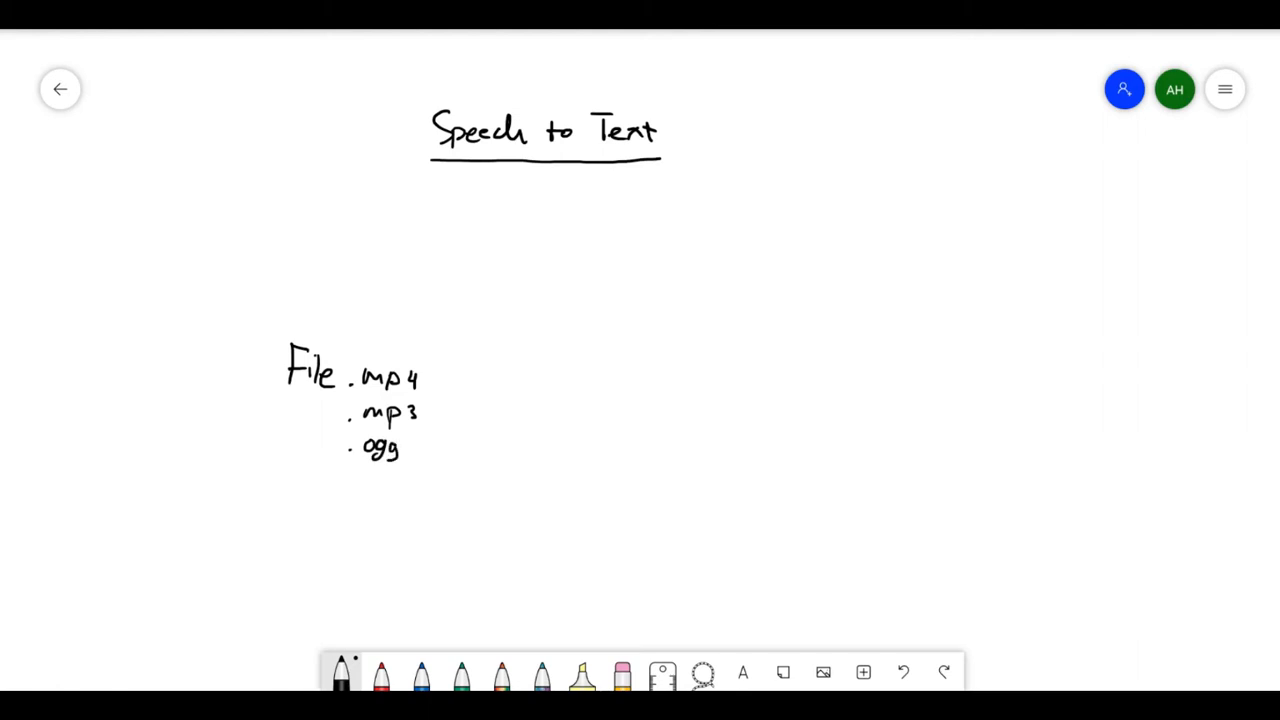
# - Draw a rectangular box around the handwritten File label and its three extensions
pyautogui.moveTo(256, 318); pyautogui.dragTo(469, 331)
pyautogui.moveTo(258, 320)
pyautogui.mouseDown()
pyautogui.moveTo(258, 494)
pyautogui.moveTo(475, 512)
pyautogui.mouseUp()
pyautogui.moveTo(470, 331); pyautogui.dragTo(466, 508)
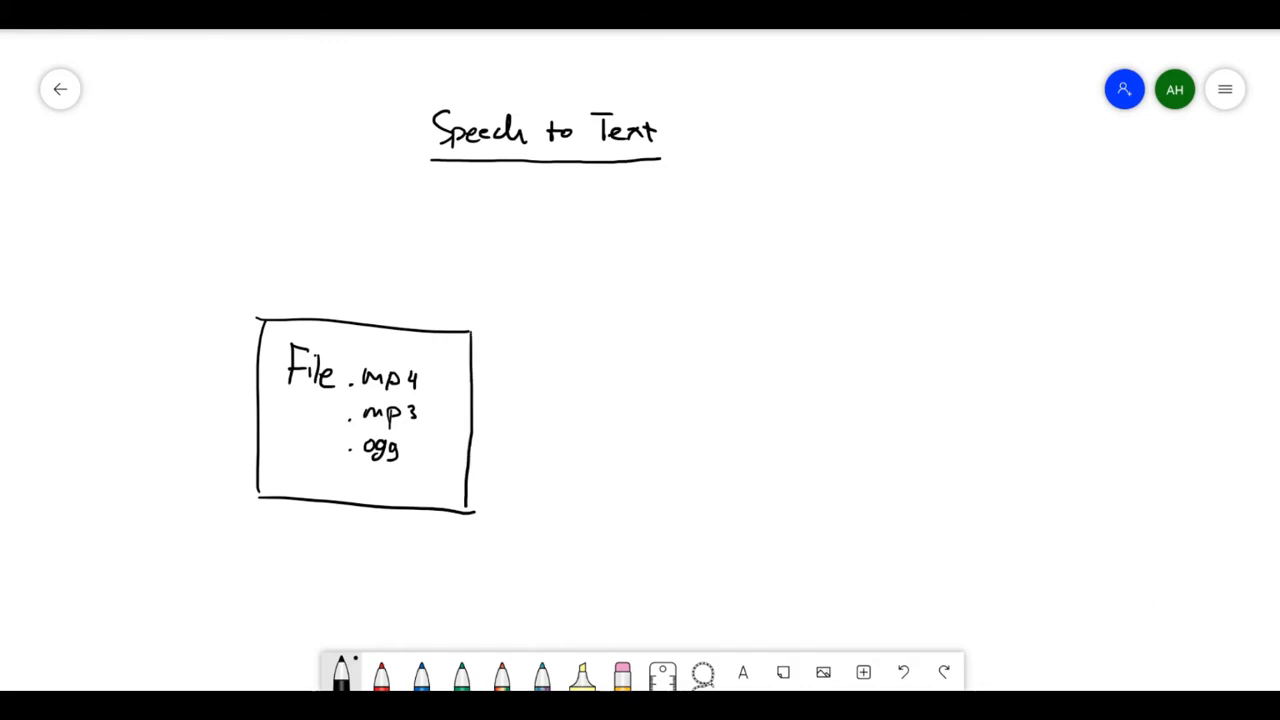
# - Draw an arrow from the upper part of the File box to a new box labelled "S3"
pyautogui.moveTo(478, 351)
pyautogui.mouseDown()
pyautogui.moveTo(556, 350)
pyautogui.moveTo(557, 382)
pyautogui.mouseUp()
pyautogui.moveTo(560, 316); pyautogui.dragTo(653, 315)
pyautogui.moveTo(558, 381); pyautogui.dragTo(648, 379)
pyautogui.moveTo(653, 316); pyautogui.dragTo(652, 380)
pyautogui.moveTo(592, 338); pyautogui.dragTo(576, 357)
pyautogui.moveTo(599, 344)
pyautogui.mouseDown()
pyautogui.moveTo(600, 360)
pyautogui.moveTo(559, 350)
pyautogui.moveTo(546, 361)
pyautogui.mouseUp()
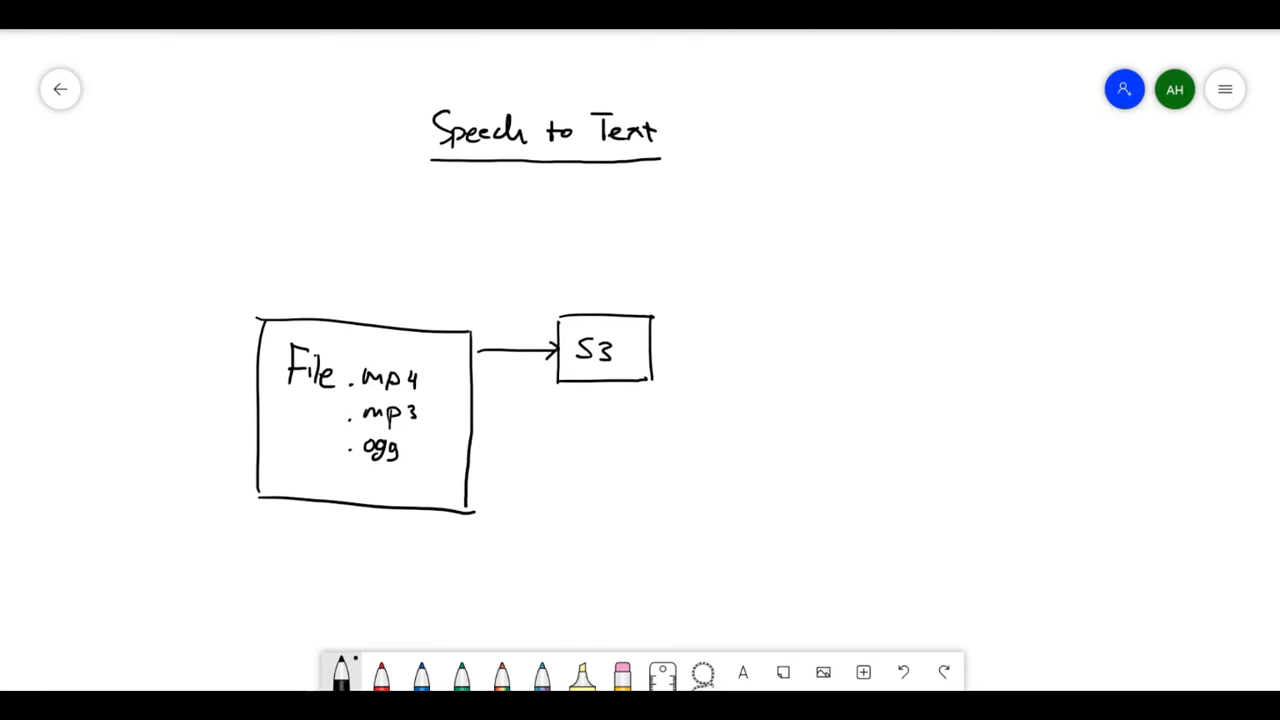
# - Draw an arrow from the S3 box to the handwritten label "Lambda" and enclose that label in a box
pyautogui.moveTo(662, 347); pyautogui.dragTo(713, 348)
pyautogui.moveTo(702, 341)
pyautogui.mouseDown()
pyautogui.moveTo(713, 348)
pyautogui.moveTo(701, 357)
pyautogui.moveTo(742, 362)
pyautogui.mouseUp()
pyautogui.moveTo(755, 348)
pyautogui.mouseDown()
pyautogui.moveTo(759, 362)
pyautogui.moveTo(803, 360)
pyautogui.mouseUp()
pyautogui.moveTo(807, 337)
pyautogui.mouseDown()
pyautogui.moveTo(809, 360)
pyautogui.moveTo(821, 360)
pyautogui.mouseUp()
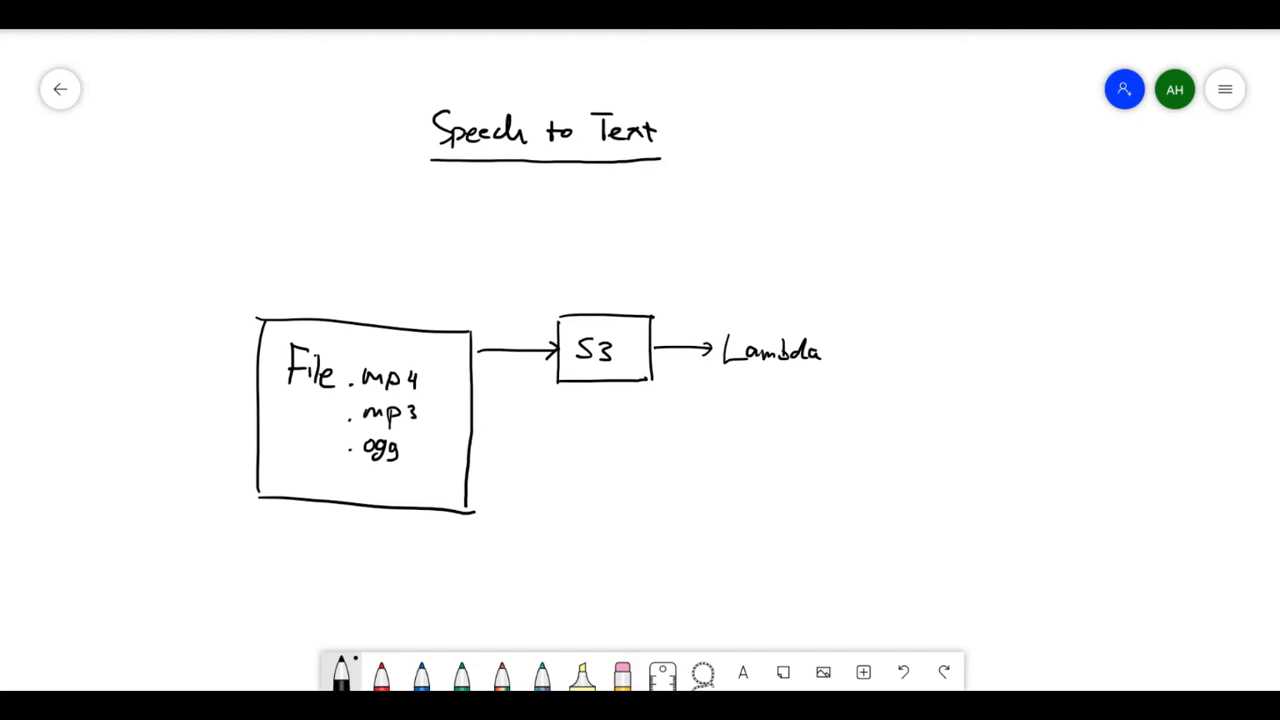
pyautogui.moveTo(712, 322)
pyautogui.mouseDown()
pyautogui.moveTo(716, 384)
pyautogui.moveTo(767, 318)
pyautogui.moveTo(825, 328)
pyautogui.mouseUp()
pyautogui.moveTo(720, 381); pyautogui.dragTo(828, 390)
pyautogui.moveTo(824, 326); pyautogui.dragTo(828, 392)
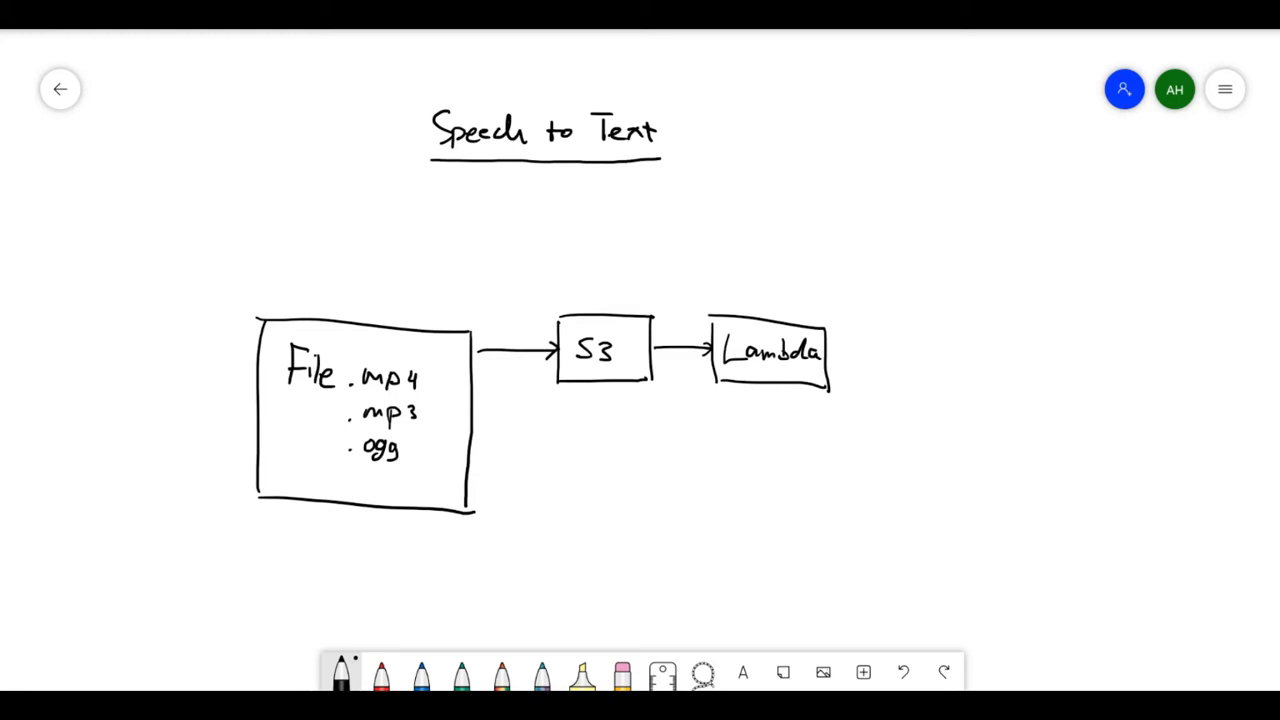
# - Attach a second box directly beneath the Lambda box and handwrite "call Transcribe" in it
pyautogui.moveTo(712, 385)
pyautogui.mouseDown()
pyautogui.moveTo(708, 449)
pyautogui.moveTo(826, 461)
pyautogui.mouseUp()
pyautogui.moveTo(826, 386); pyautogui.dragTo(826, 459)
pyautogui.moveTo(753, 396)
pyautogui.mouseDown()
pyautogui.moveTo(748, 407)
pyautogui.moveTo(768, 408)
pyautogui.mouseUp()
pyautogui.moveTo(775, 387)
pyautogui.mouseDown()
pyautogui.moveTo(776, 408)
pyautogui.moveTo(727, 442)
pyautogui.moveTo(744, 415)
pyautogui.mouseUp()
pyautogui.moveTo(735, 436)
pyautogui.mouseDown()
pyautogui.moveTo(741, 425)
pyautogui.moveTo(748, 436)
pyautogui.mouseUp()
pyautogui.moveTo(744, 432); pyautogui.dragTo(774, 438)
pyautogui.moveTo(776, 438)
pyautogui.mouseDown()
pyautogui.moveTo(786, 427)
pyautogui.moveTo(806, 438)
pyautogui.mouseUp()
pyautogui.click(796, 424)
pyautogui.moveTo(808, 434); pyautogui.dragTo(818, 440)
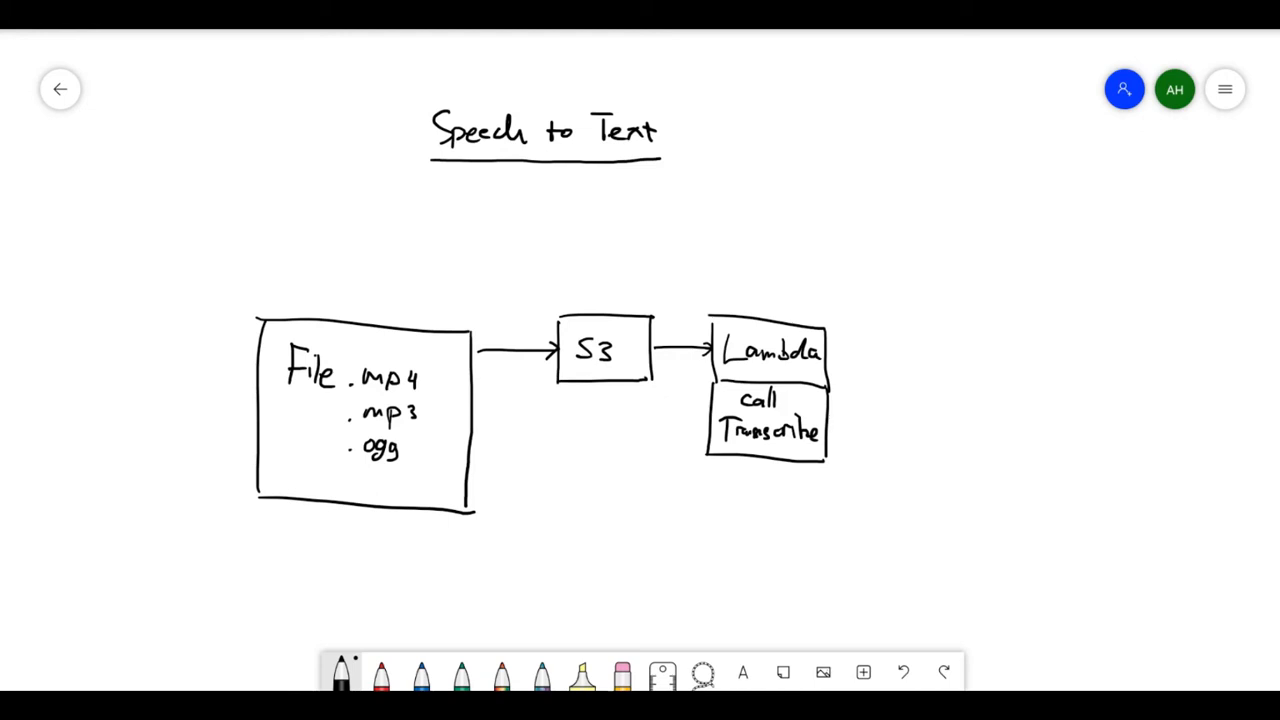
# - Draw an arrow from the Lambda box to a second box labelled "S3", and add a check mark beside "call Transcribe"
pyautogui.moveTo(828, 351); pyautogui.dragTo(888, 351)
pyautogui.moveTo(888, 352)
pyautogui.mouseDown()
pyautogui.moveTo(873, 362)
pyautogui.moveTo(934, 358)
pyautogui.mouseUp()
pyautogui.moveTo(898, 314)
pyautogui.mouseDown()
pyautogui.moveTo(891, 372)
pyautogui.moveTo(968, 318)
pyautogui.mouseUp()
pyautogui.moveTo(888, 369); pyautogui.dragTo(957, 377)
pyautogui.moveTo(967, 320); pyautogui.dragTo(963, 374)
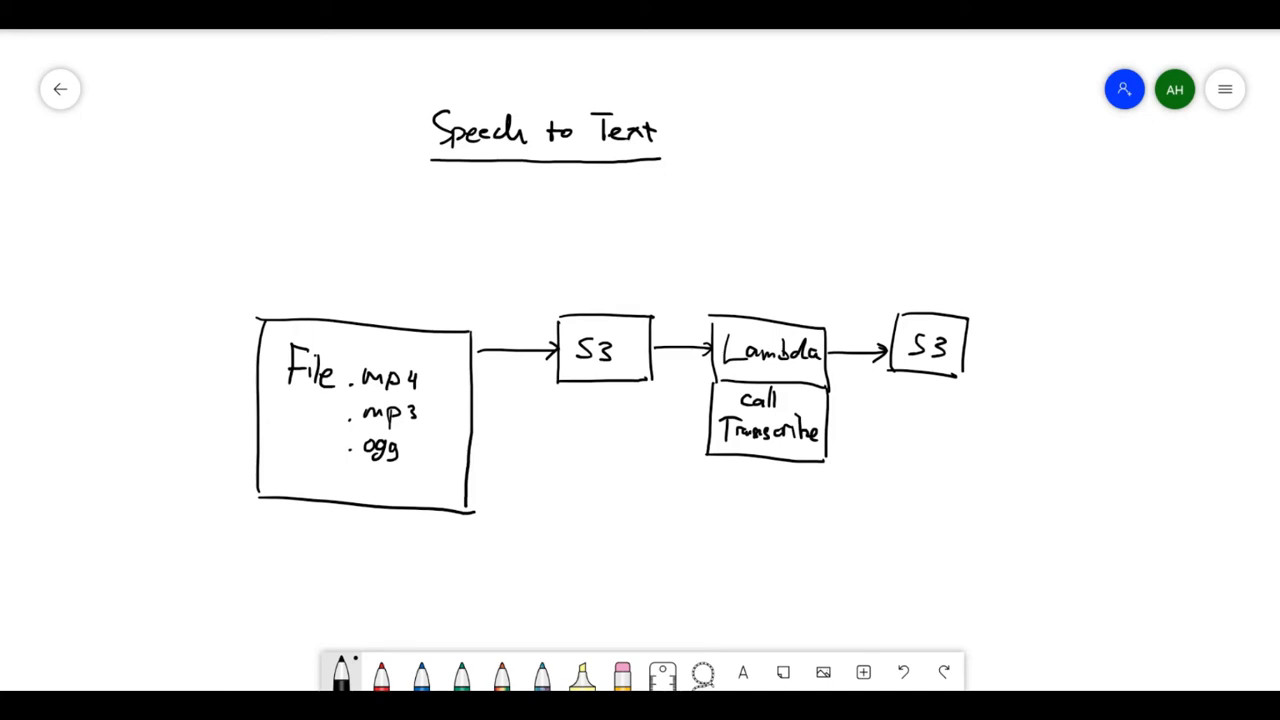
pyautogui.moveTo(838, 424); pyautogui.dragTo(861, 421)
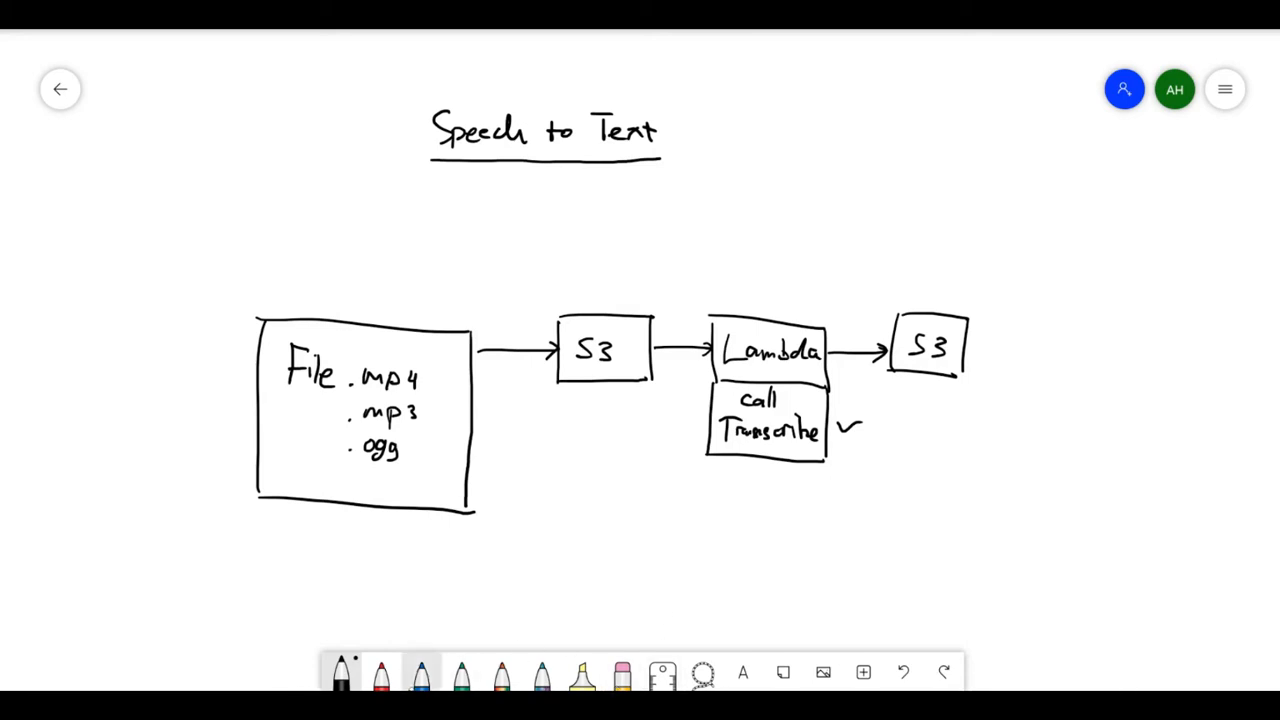
# - Switch to the AWS Management Console in the browser, search services for "trans" and open Amazon Transcribe
pyautogui.click(522, 630)
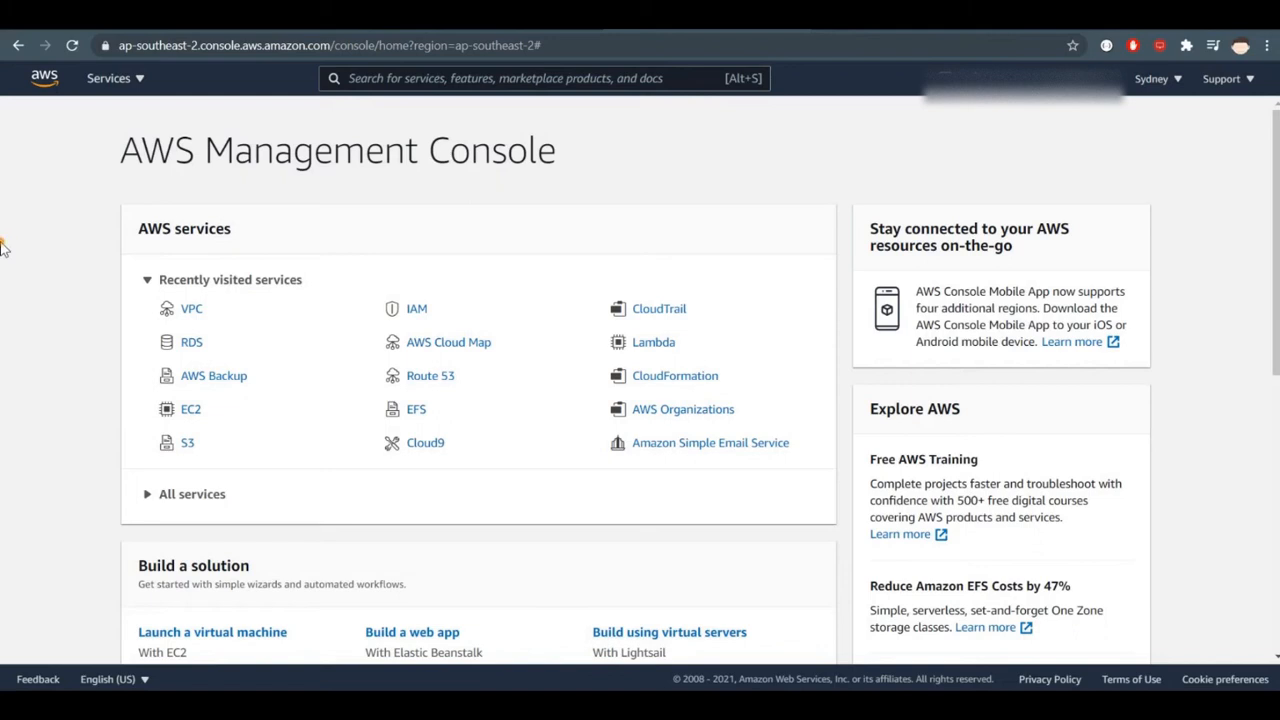
pyautogui.click(520, 78)
pyautogui.write('trans')
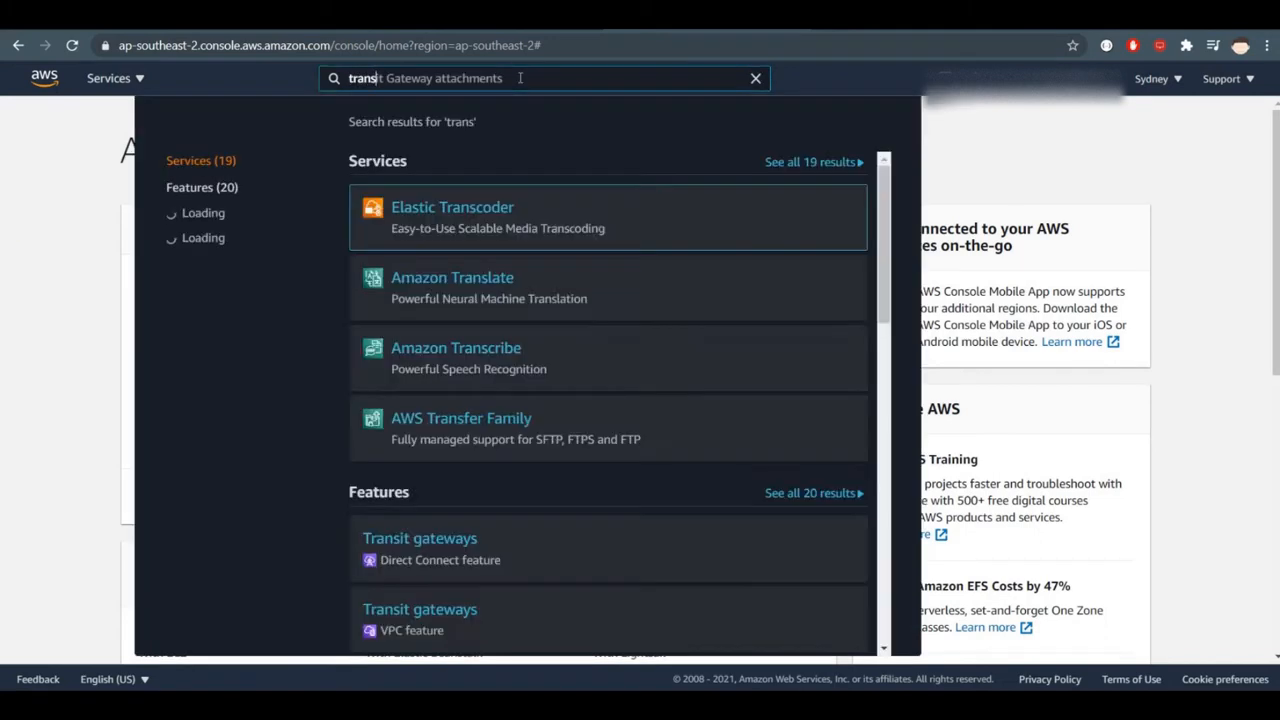
pyautogui.press('Down')
pyautogui.press('Down')
pyautogui.press('Down')
pyautogui.press('Up')
pyautogui.press('Return')
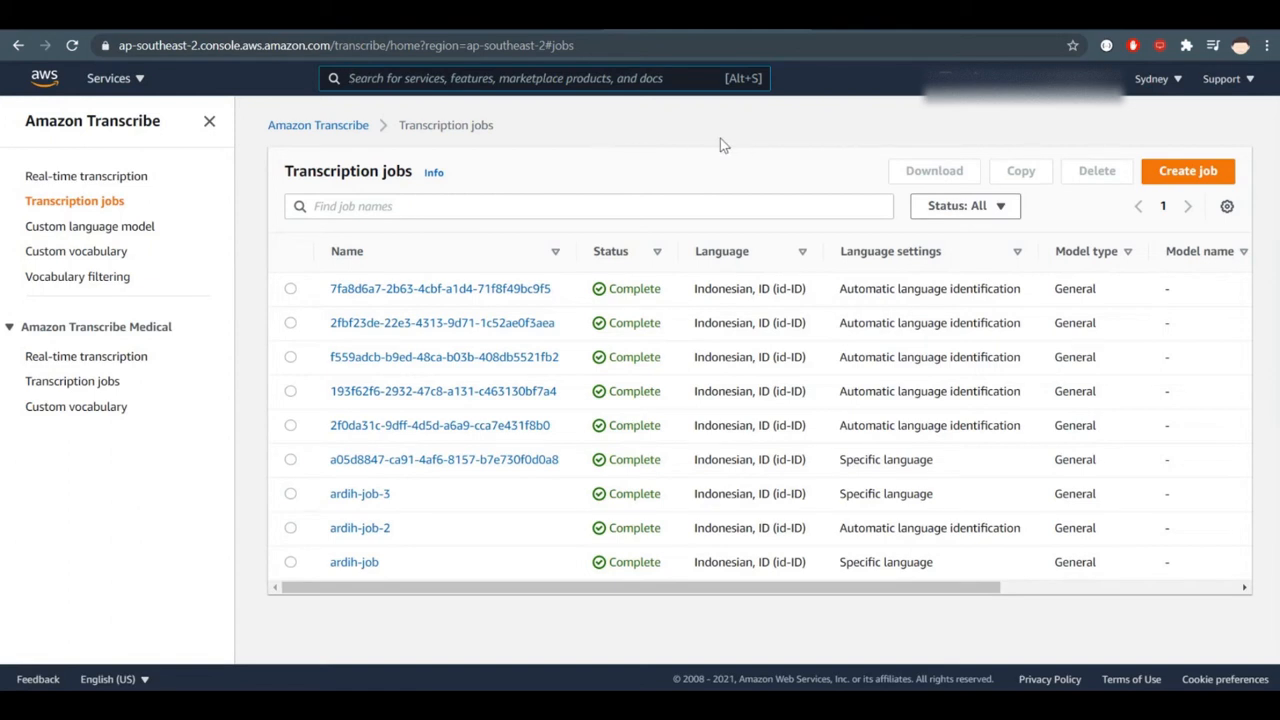
# - View the Real-time transcription page, return to the transcription jobs list and start creating a new job
pyautogui.click(129, 177)
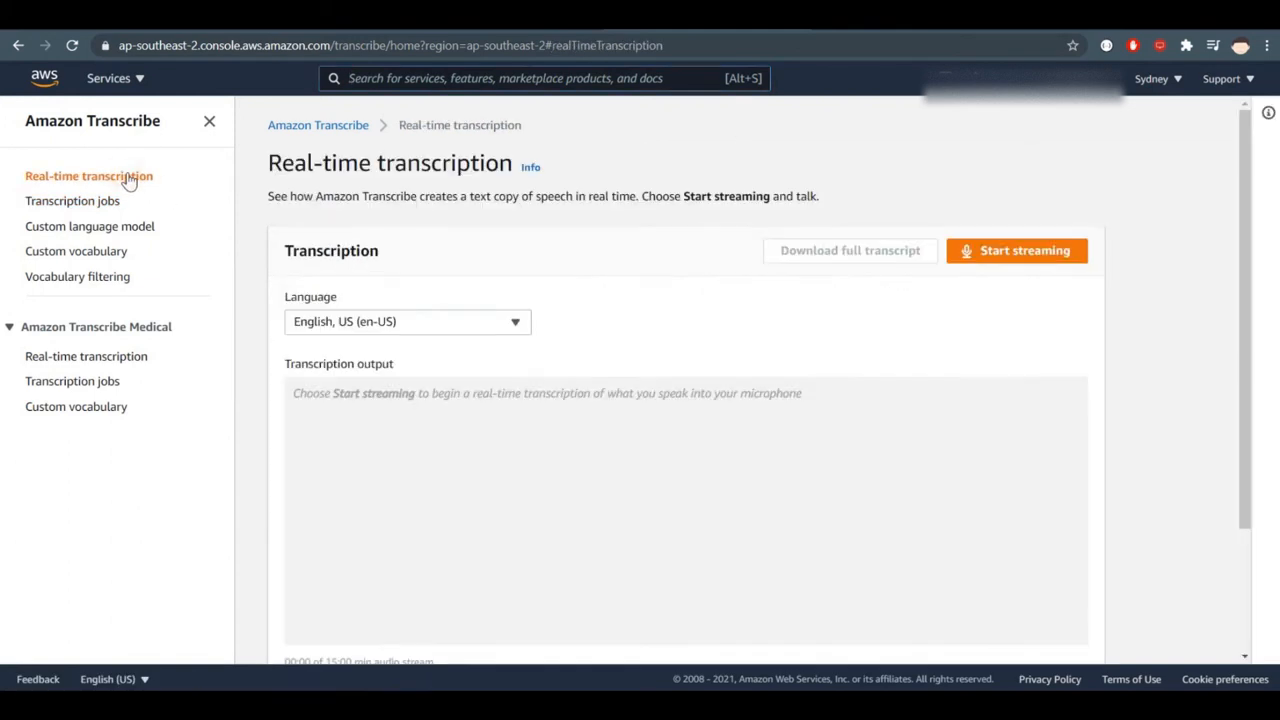
pyautogui.click(117, 201)
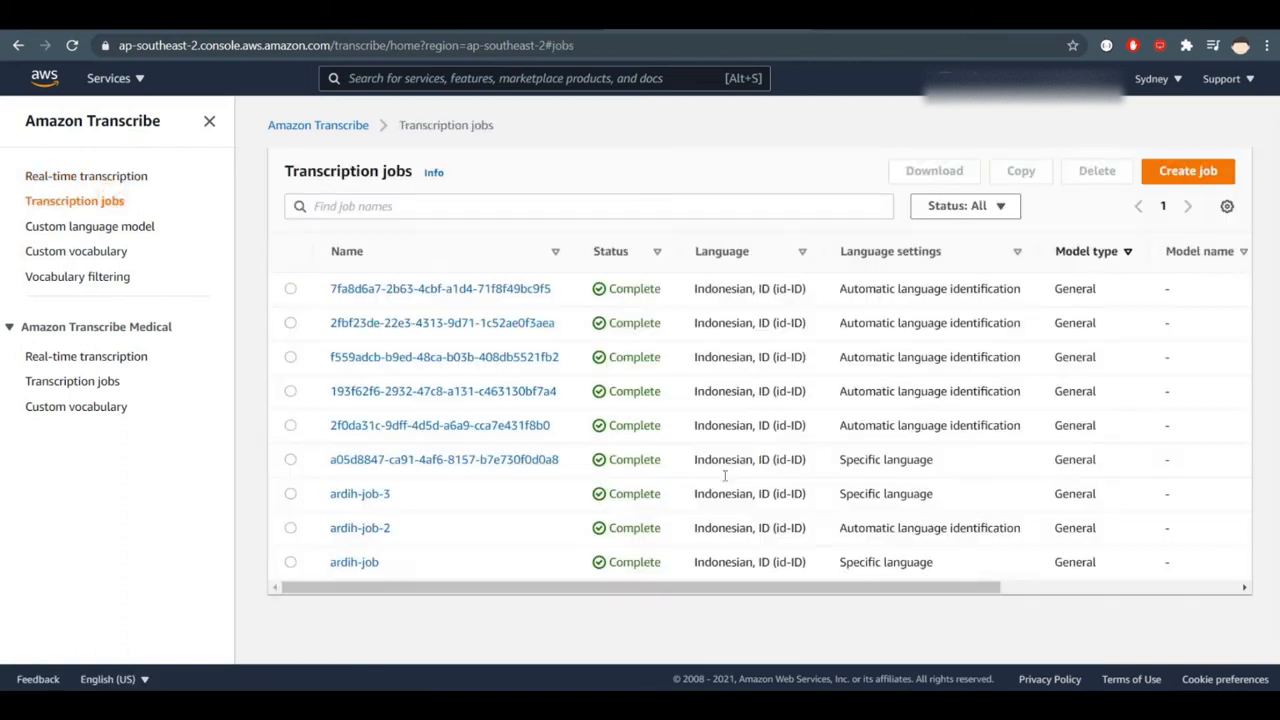
pyautogui.click(1221, 177)
pyautogui.scroll(-1, 1202, 250)
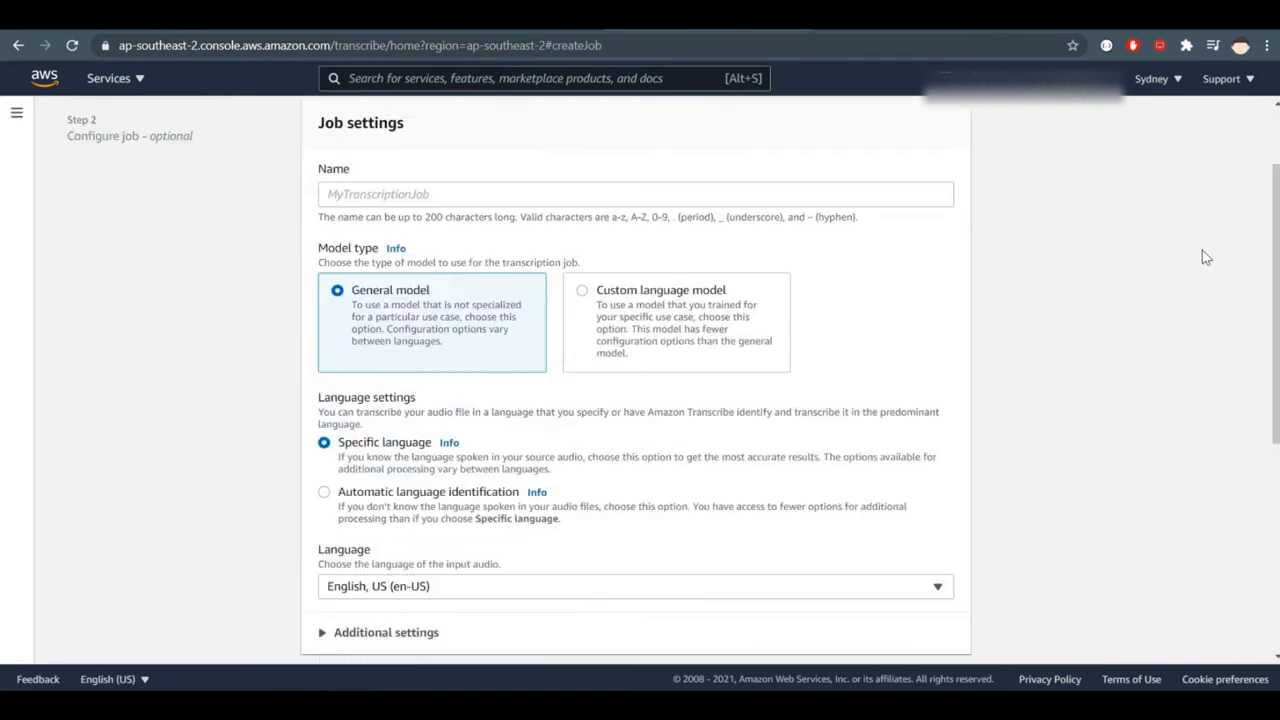
# - Name the new transcription job test-01
pyautogui.click(596, 195)
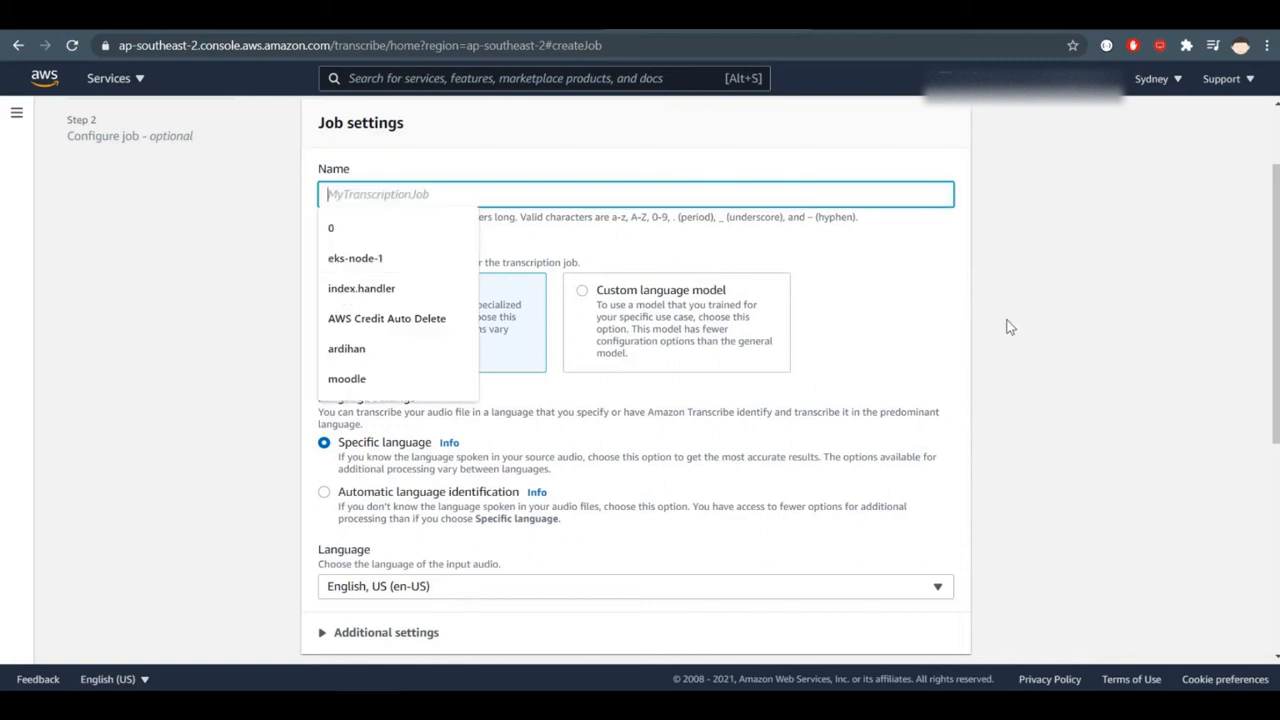
pyautogui.click(972, 318)
pyautogui.click(327, 194)
pyautogui.write('test')
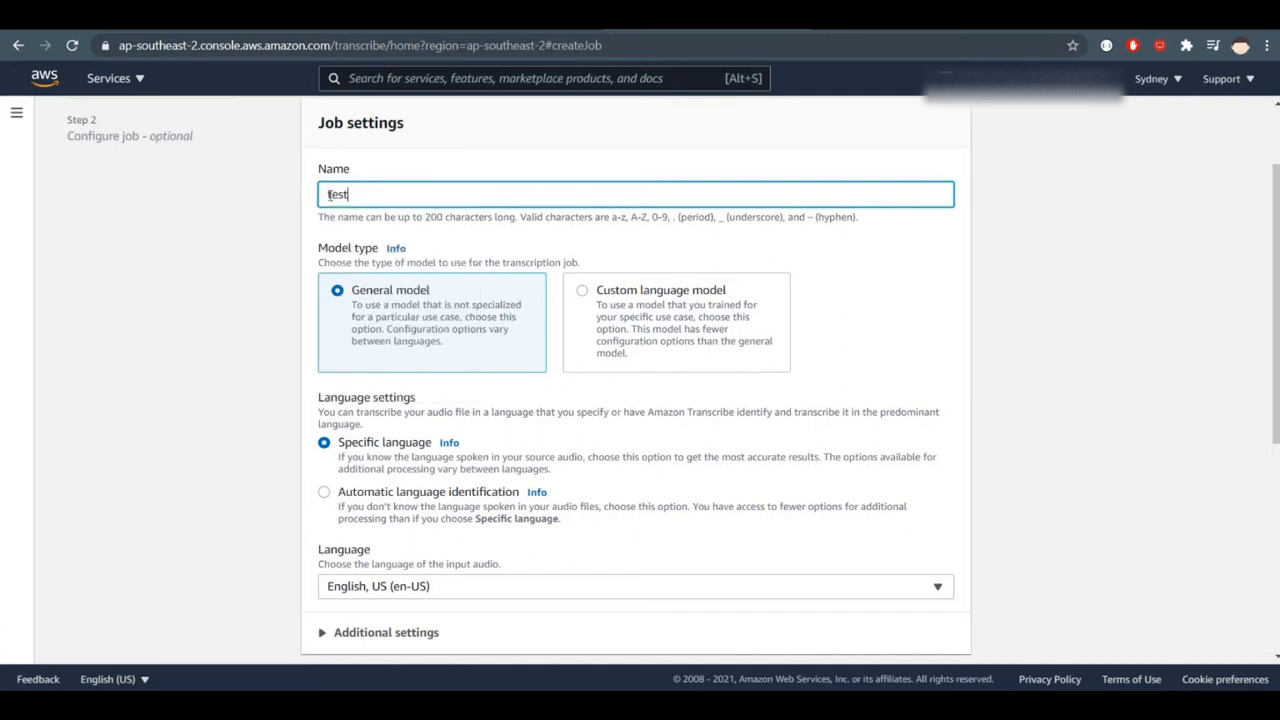
pyautogui.write('-01')
pyautogui.click(190, 333)
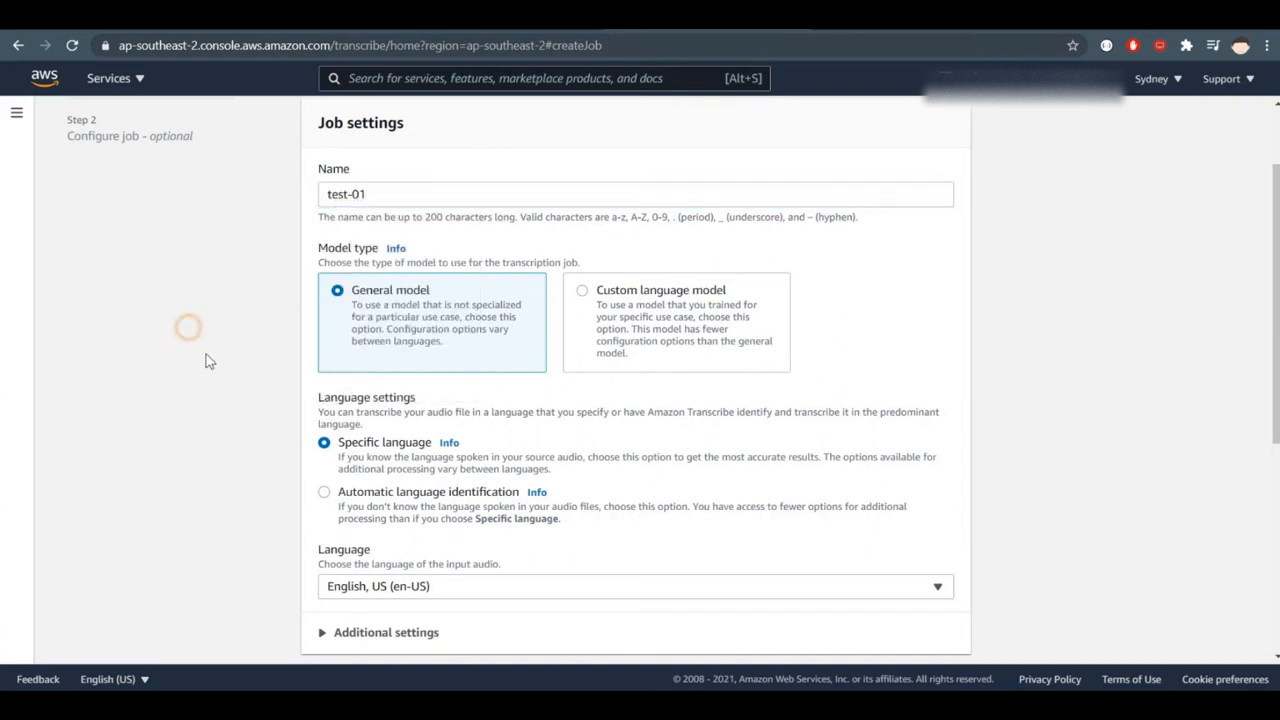
# - Set the job's specific input audio language to Indonesian, ID (id-ID)
pyautogui.scroll(-1, 147, 418)
pyautogui.click(463, 474)
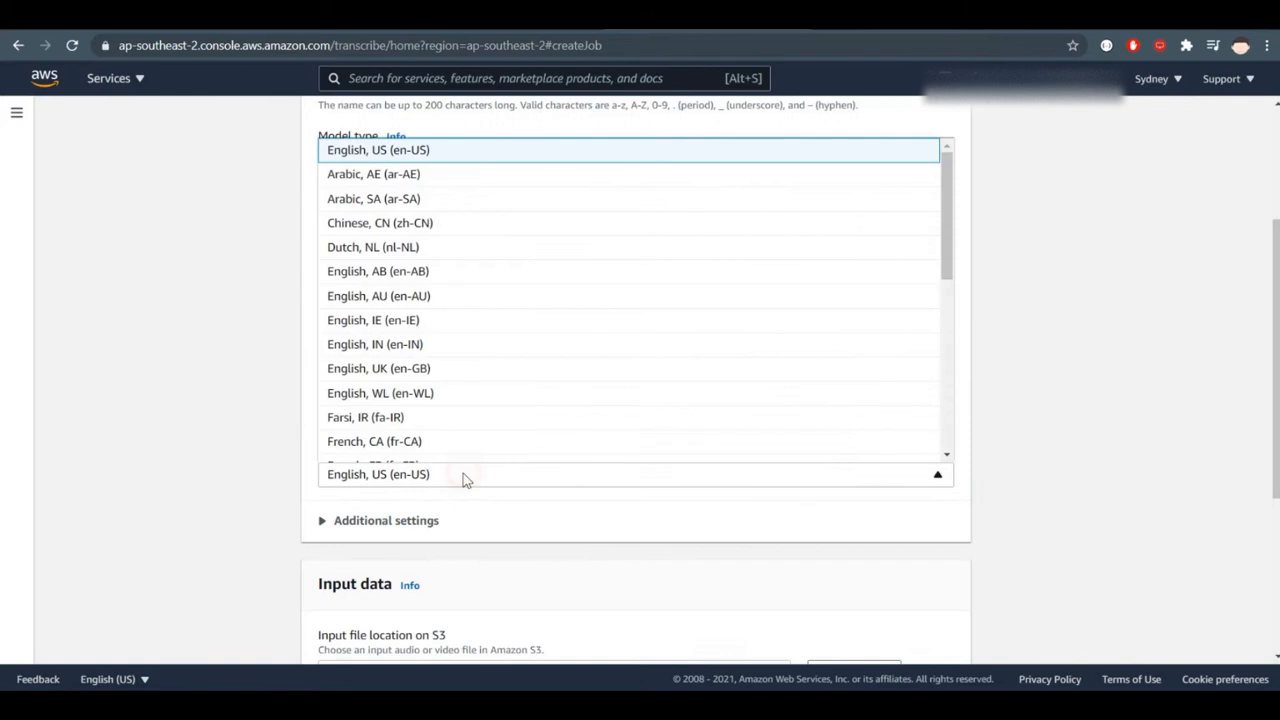
pyautogui.press('i')
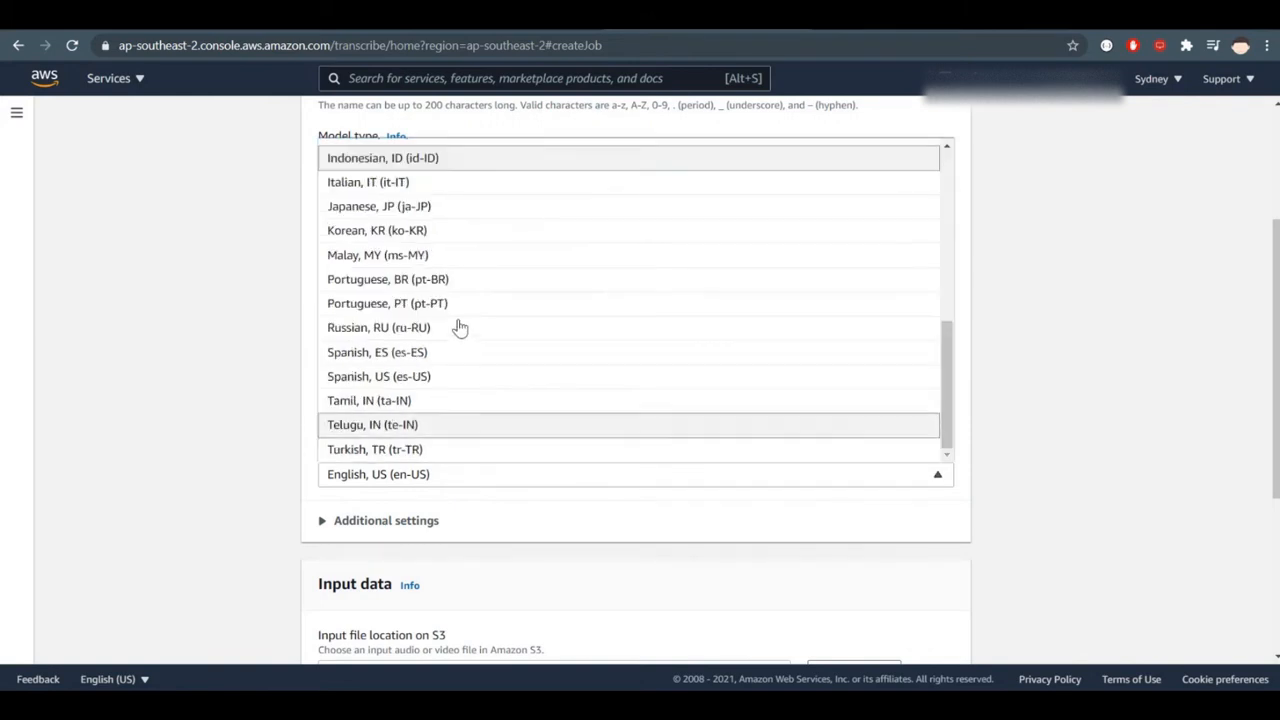
pyautogui.click(511, 159)
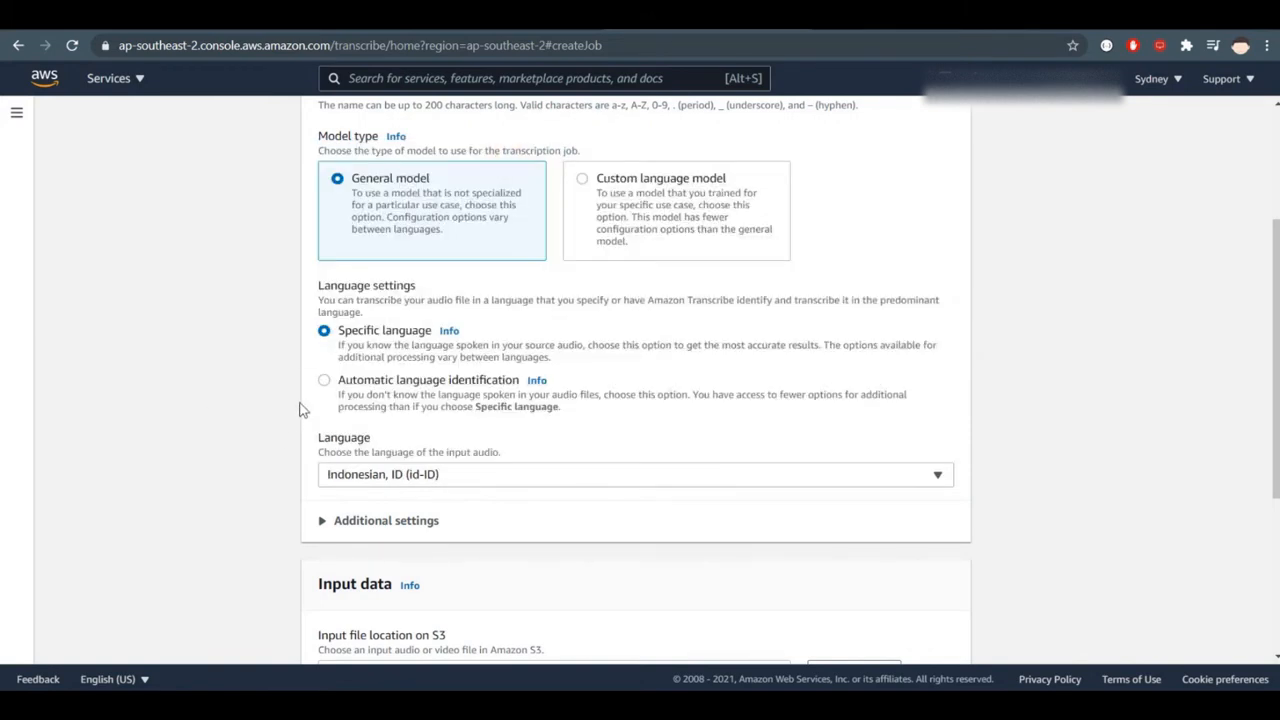
# - Set the language settings to Automatic language identification and add English, US (en-US) as a language option
pyautogui.click(352, 385)
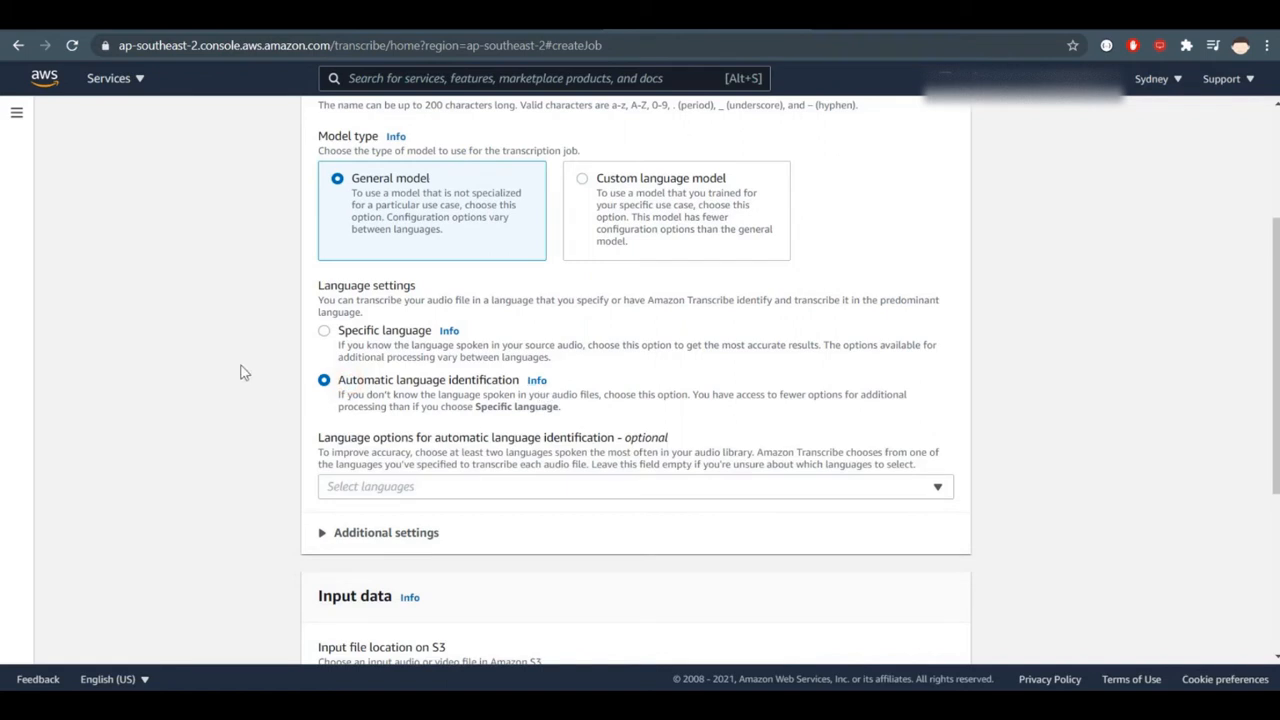
pyautogui.click(410, 486)
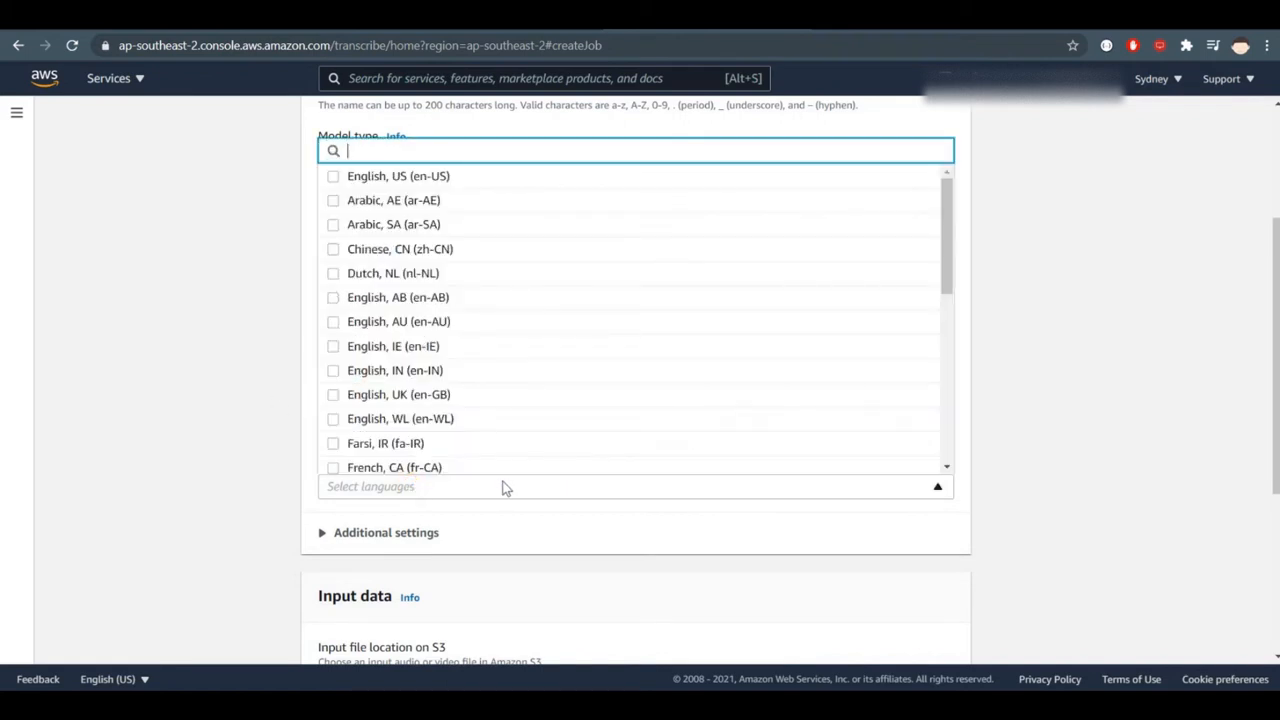
pyautogui.write('eng')
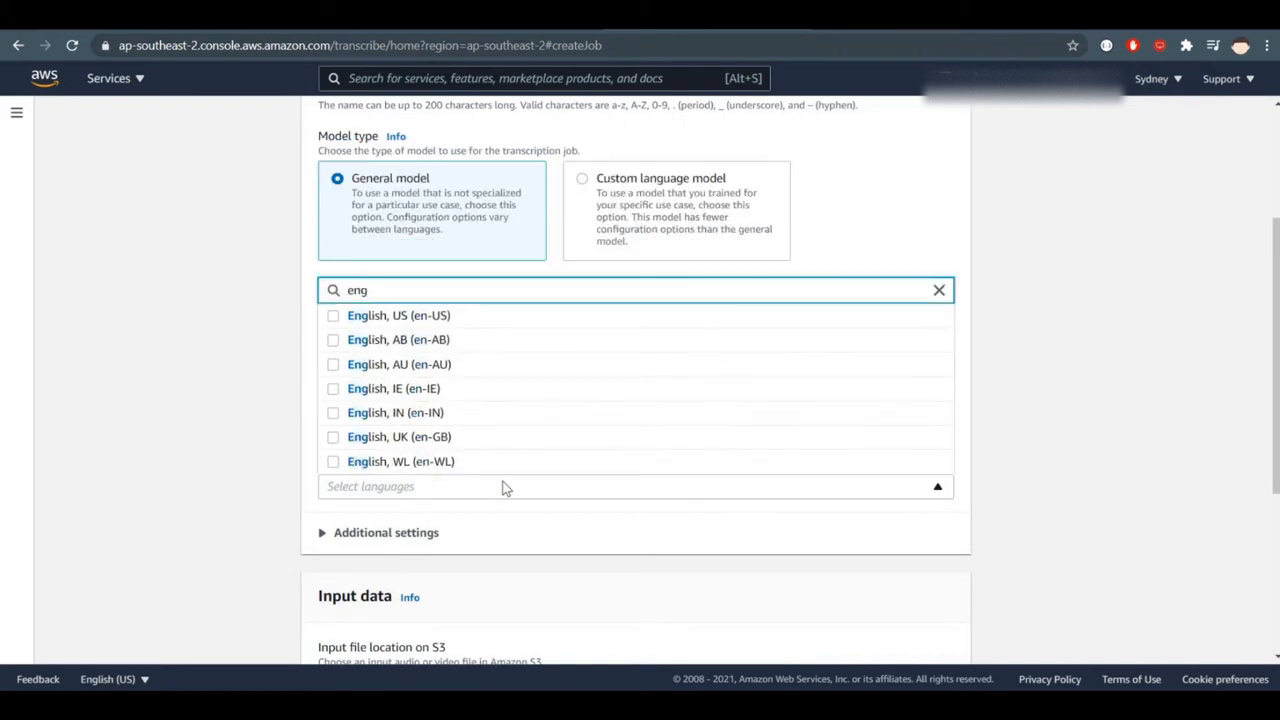
pyautogui.click(577, 318)
pyautogui.click(460, 484)
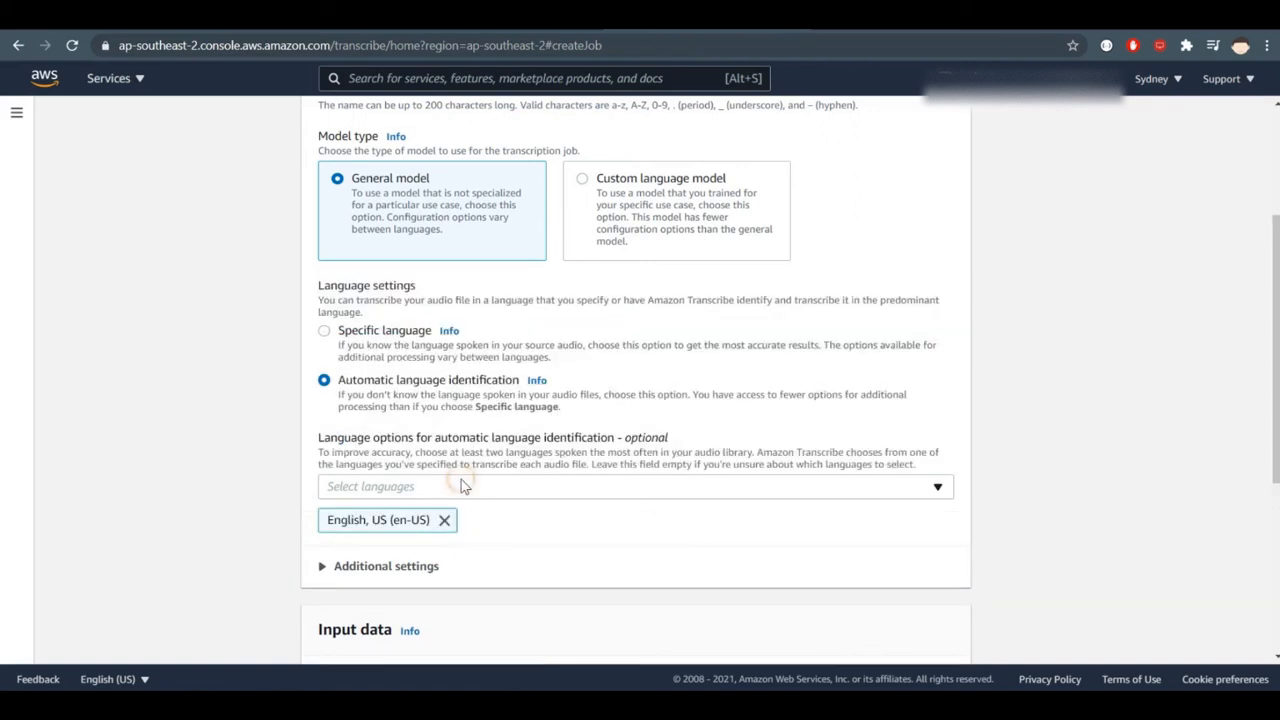
# - Add Indonesian, ID (id-ID) as a second option for automatic language identification
pyautogui.click(449, 497)
pyautogui.write('i')
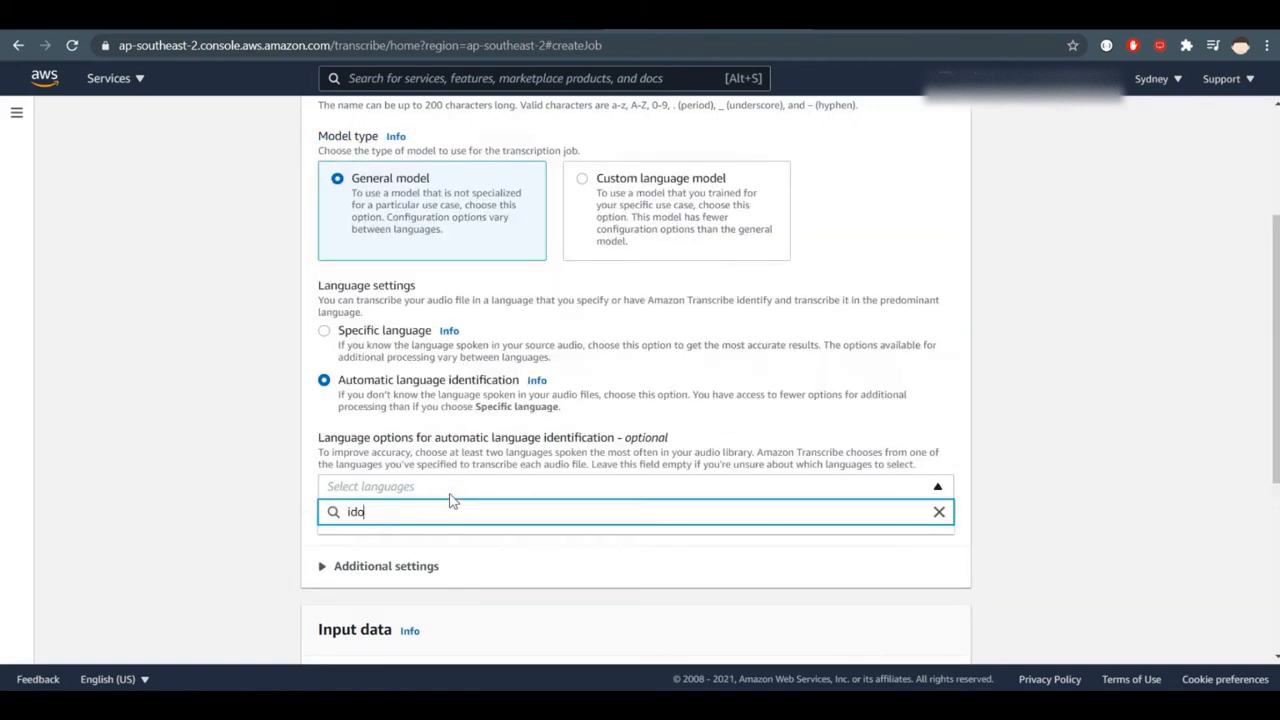
pyautogui.write('nd')
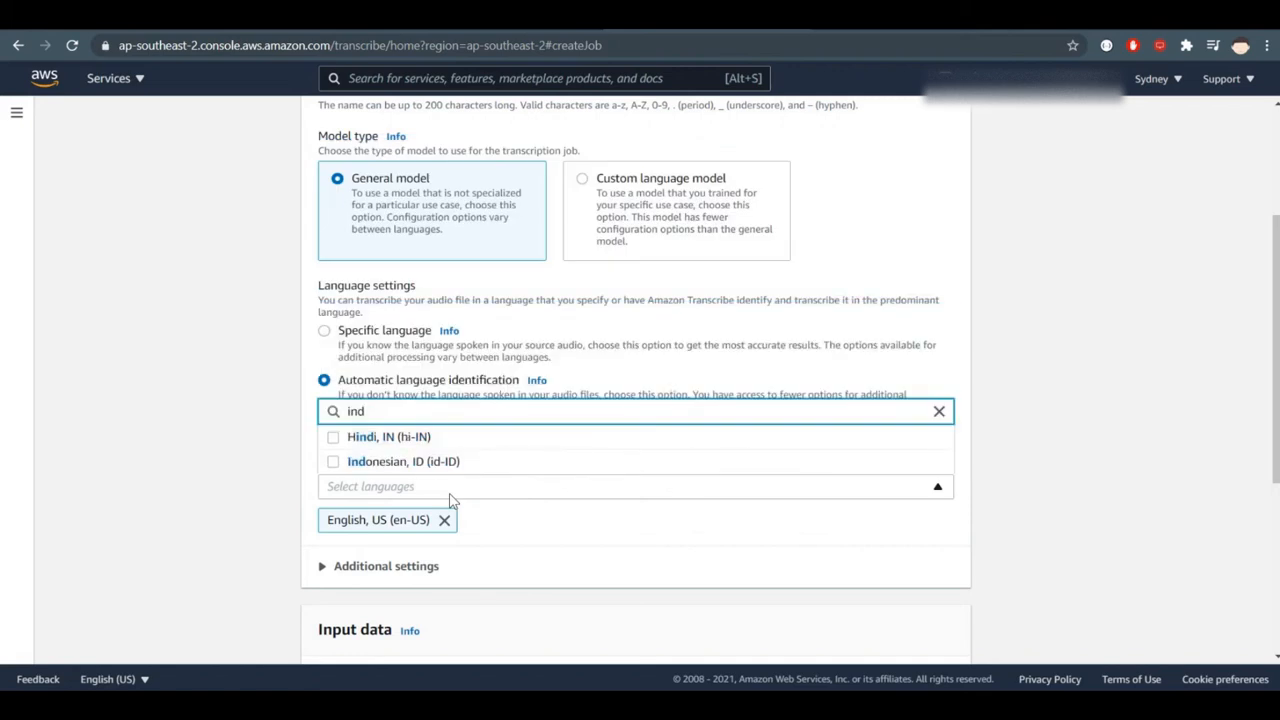
pyautogui.click(449, 461)
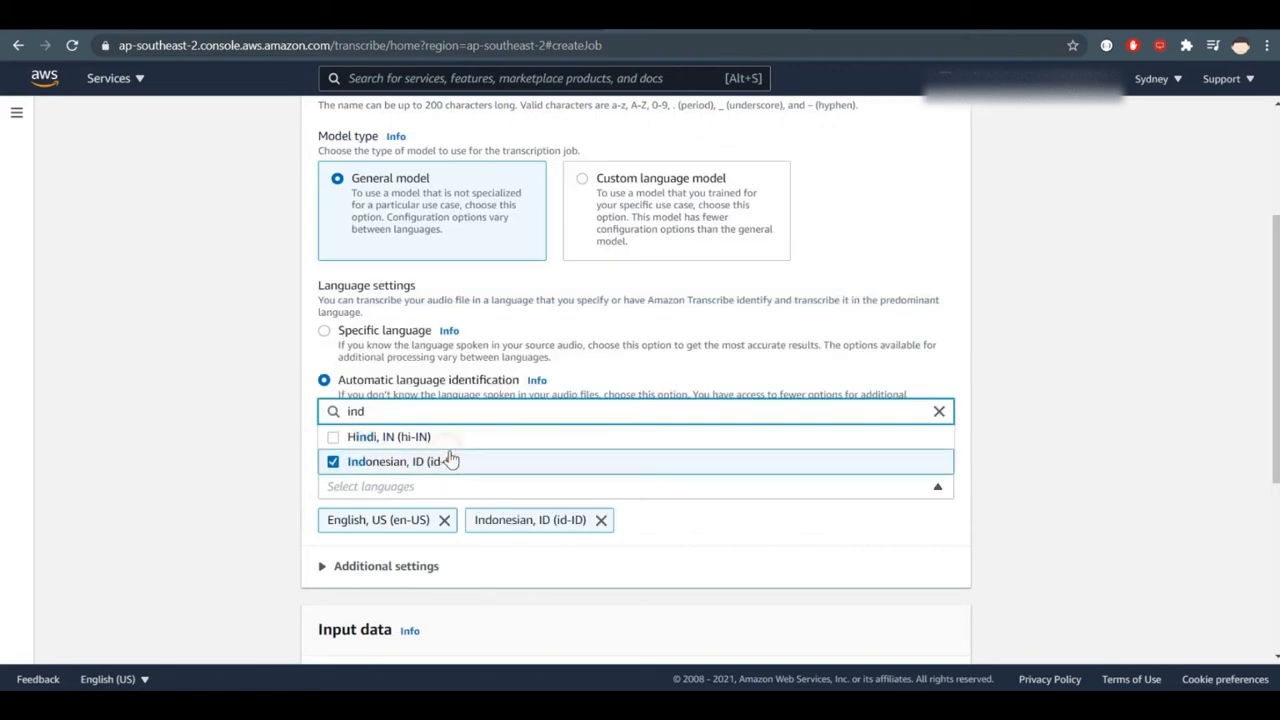
pyautogui.click(1036, 470)
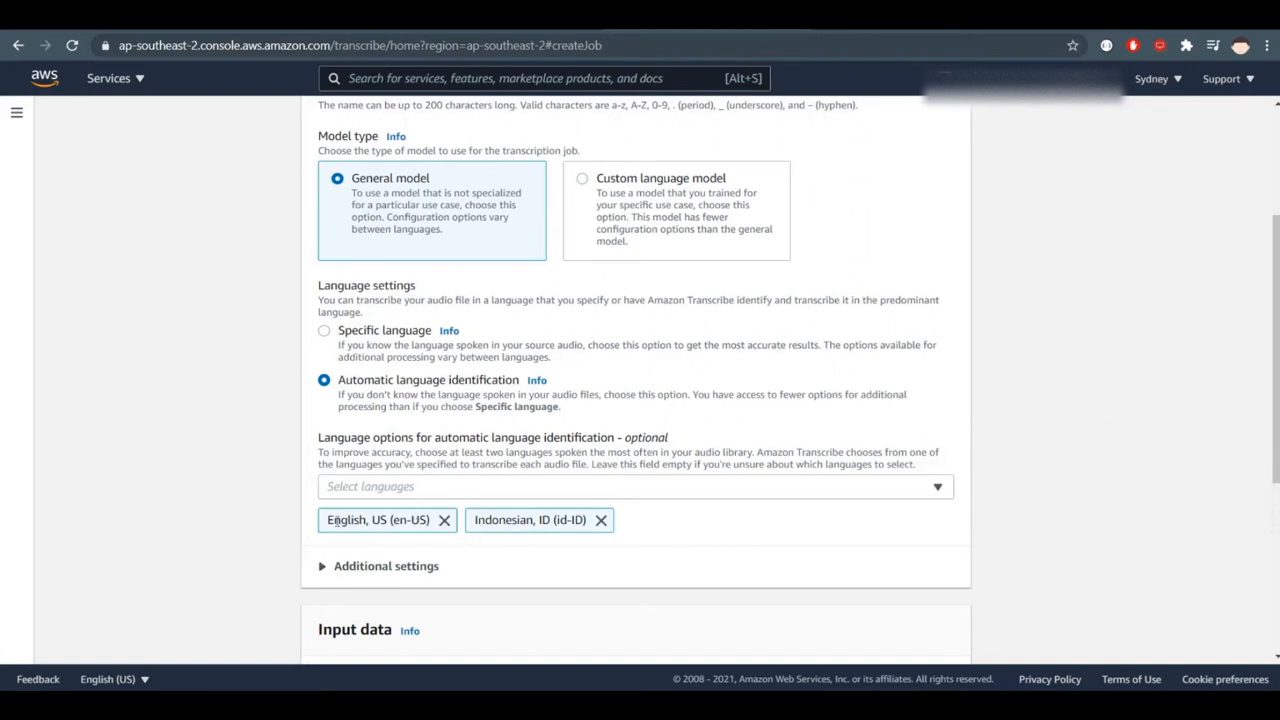
# - Examine the selected language options, the S3 input file location with its valid file formats, and the output data location choices
pyautogui.moveTo(327, 520); pyautogui.dragTo(441, 533)
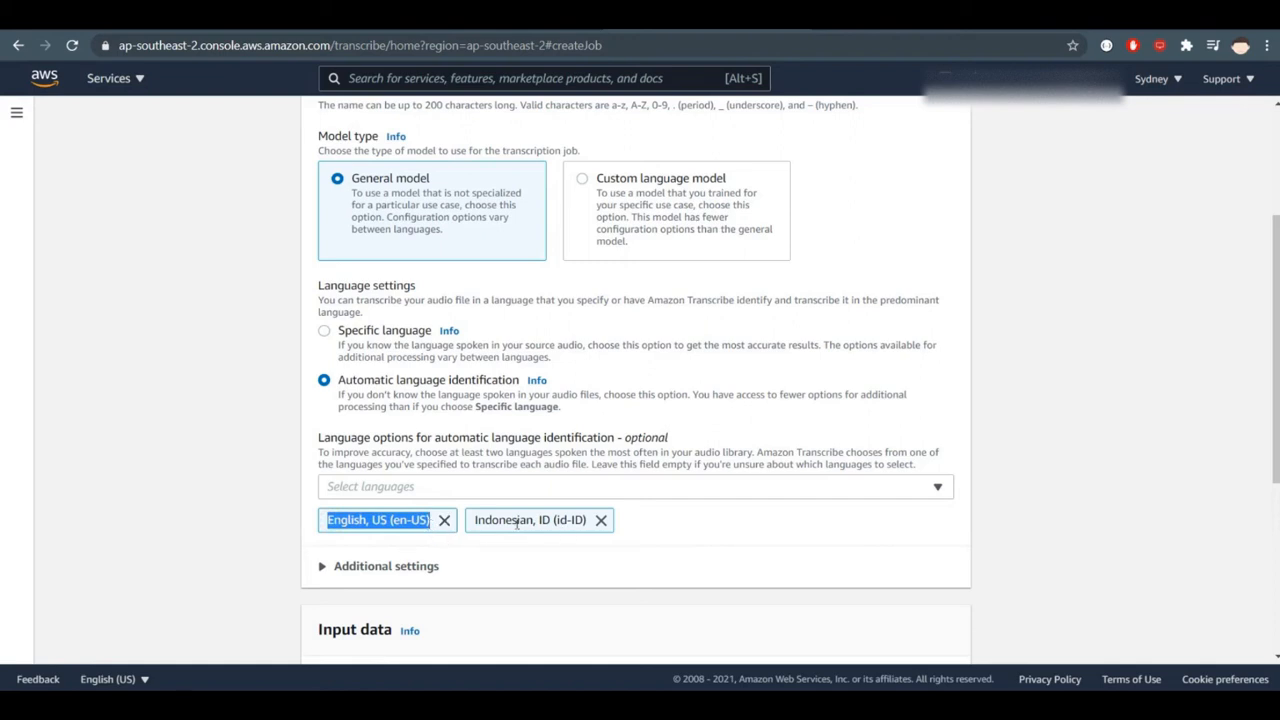
pyautogui.click(1071, 428)
pyautogui.scroll(-3, 1073, 430)
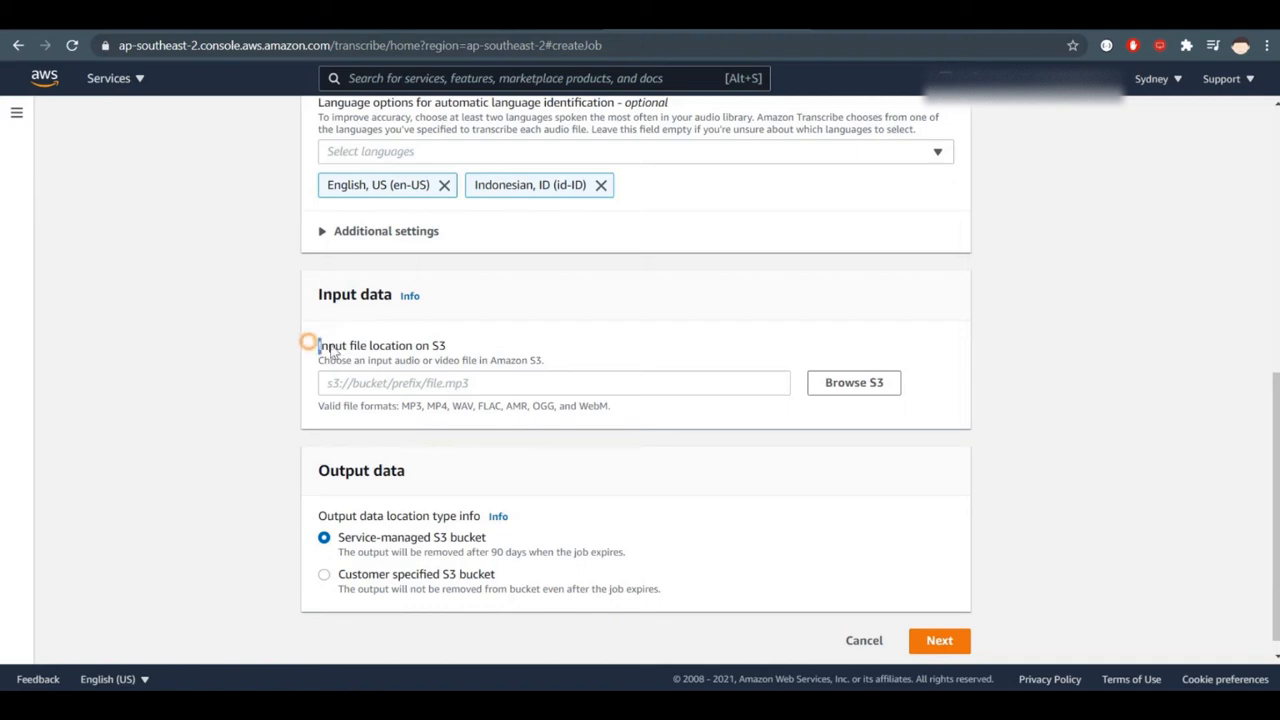
pyautogui.moveTo(309, 346); pyautogui.dragTo(481, 350)
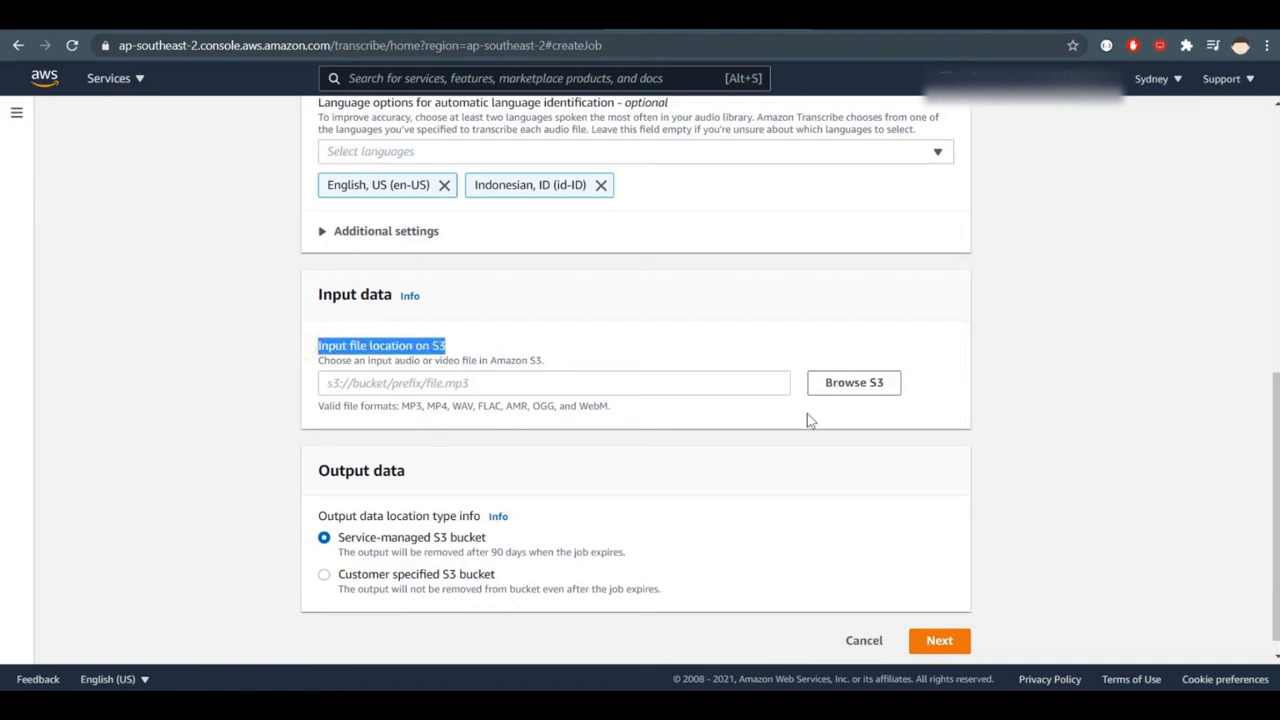
pyautogui.click(1089, 452)
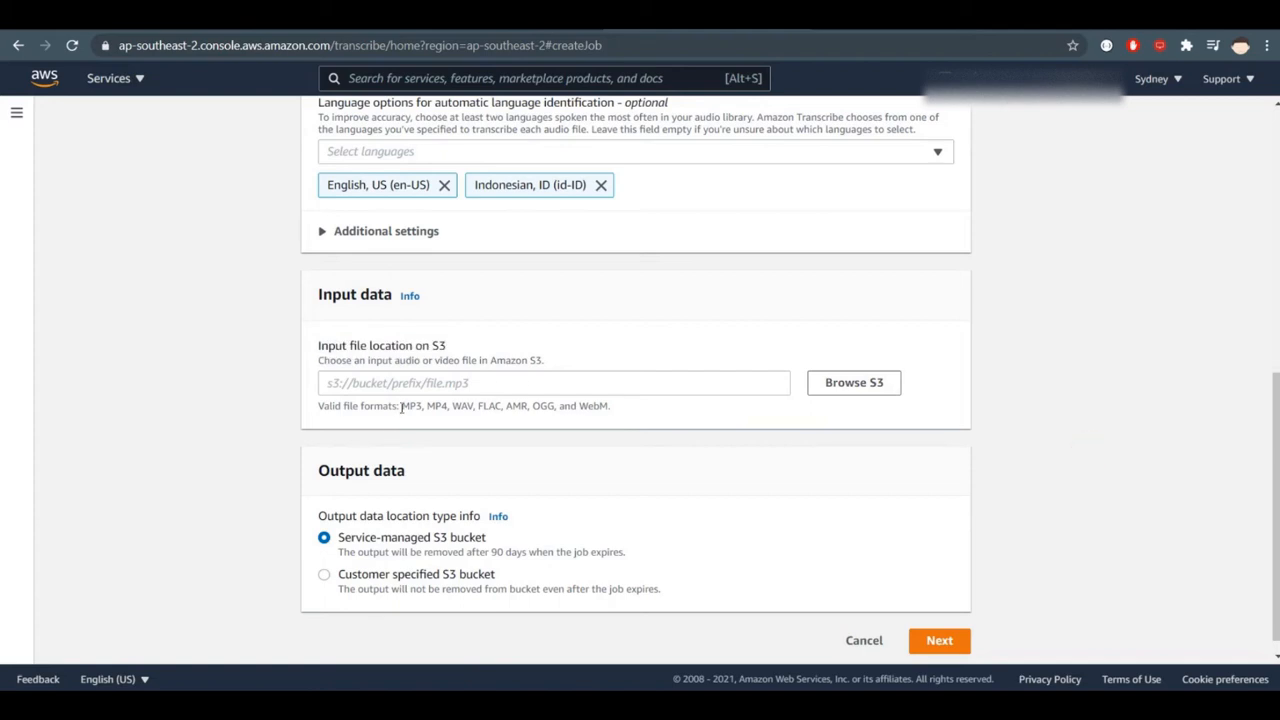
pyautogui.moveTo(401, 405); pyautogui.dragTo(612, 413)
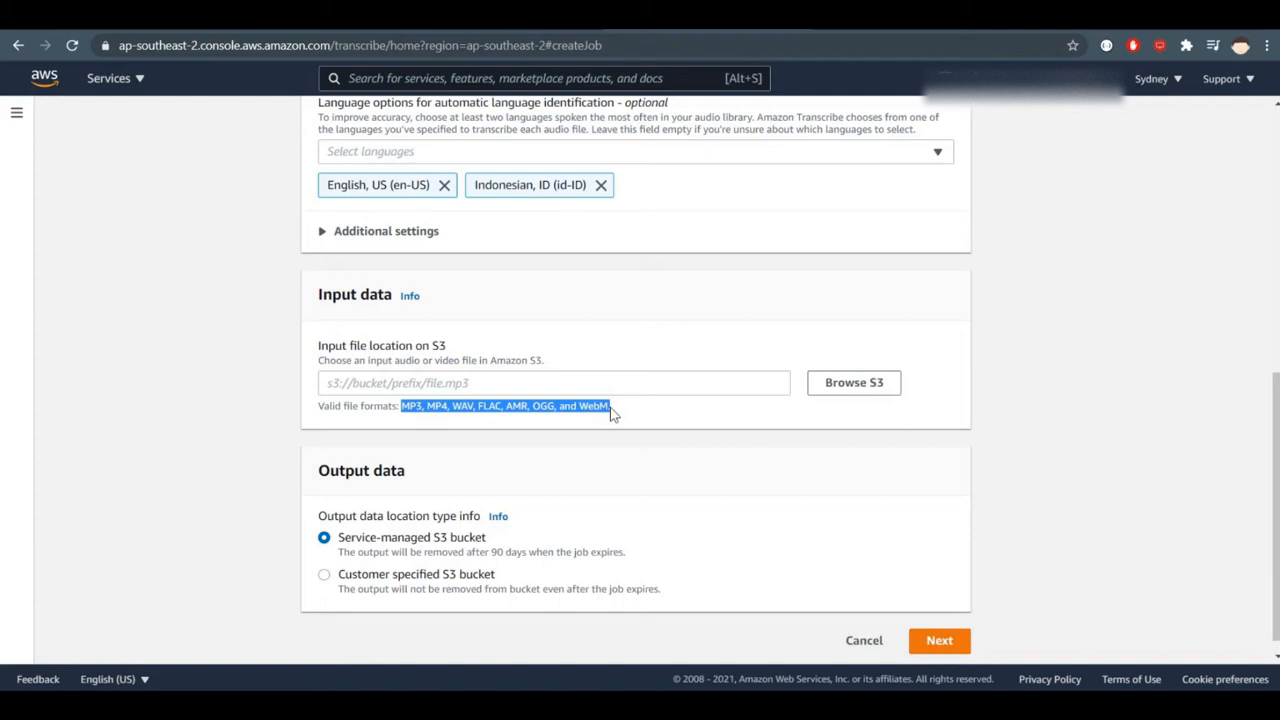
pyautogui.click(610, 410)
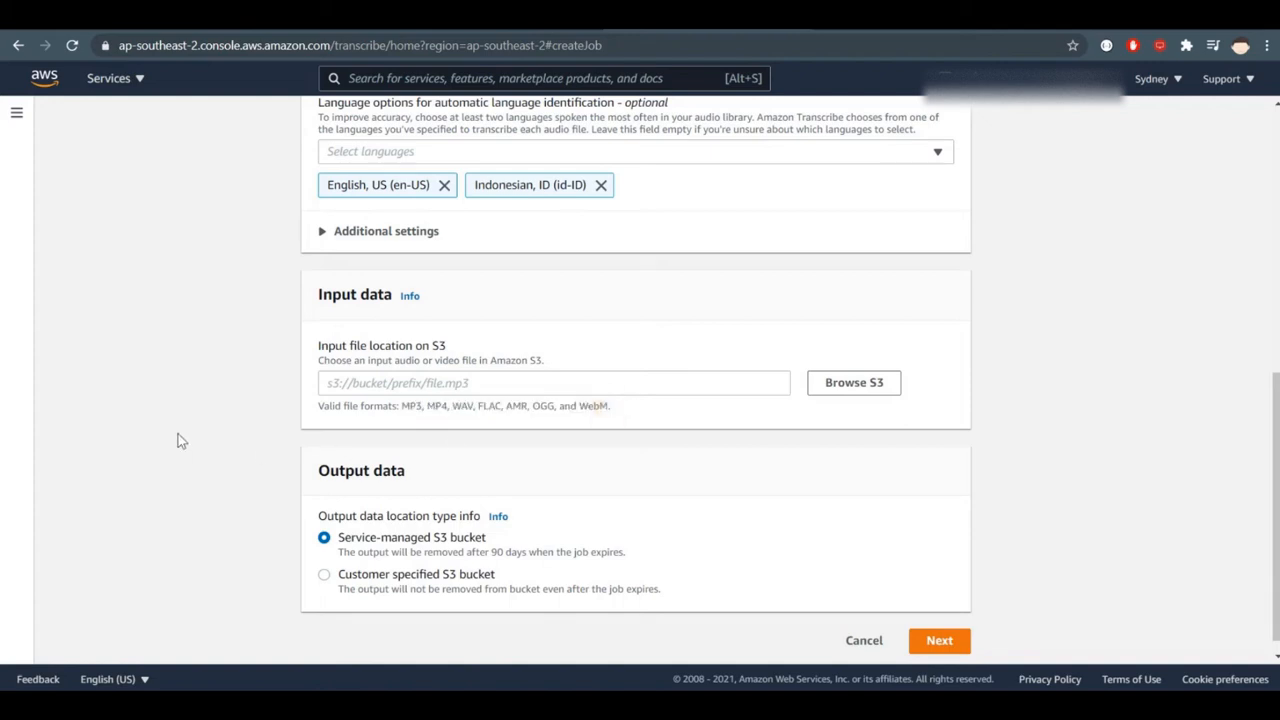
pyautogui.scroll(-1, 178, 434)
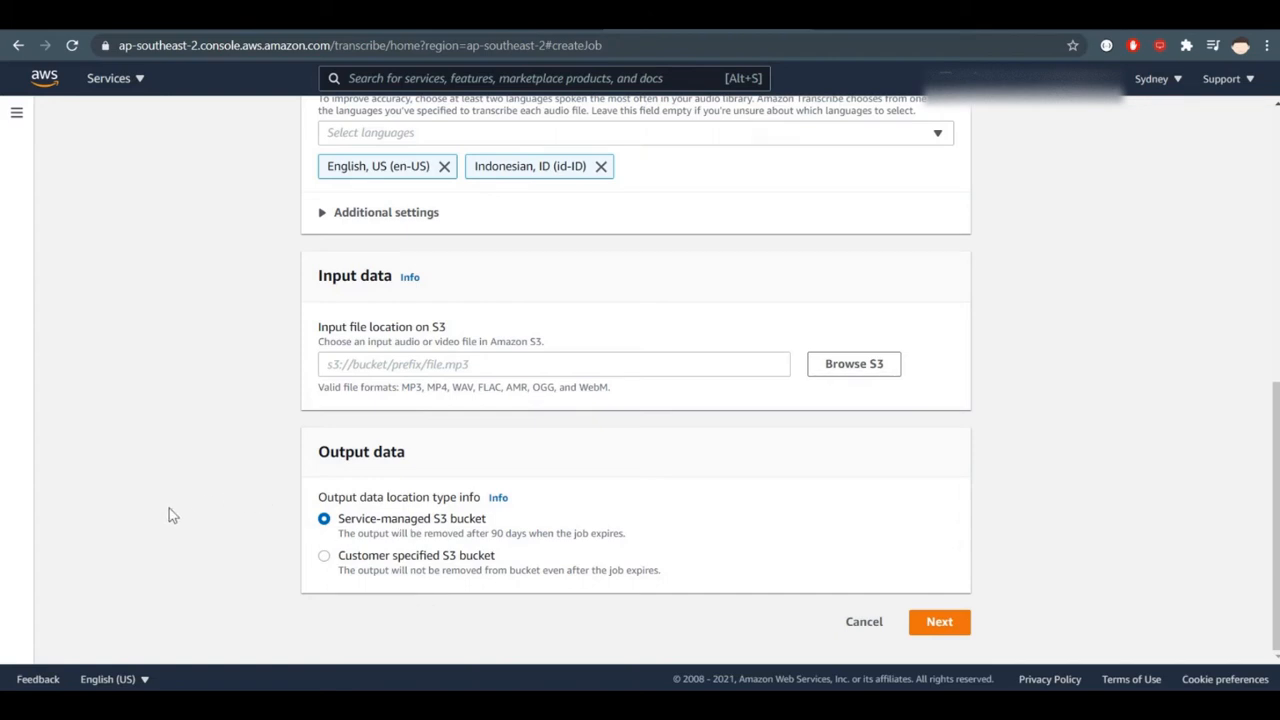
# - Set the transcription job's output data location to a customer specified S3 bucket
pyautogui.scroll(6, 169, 514)
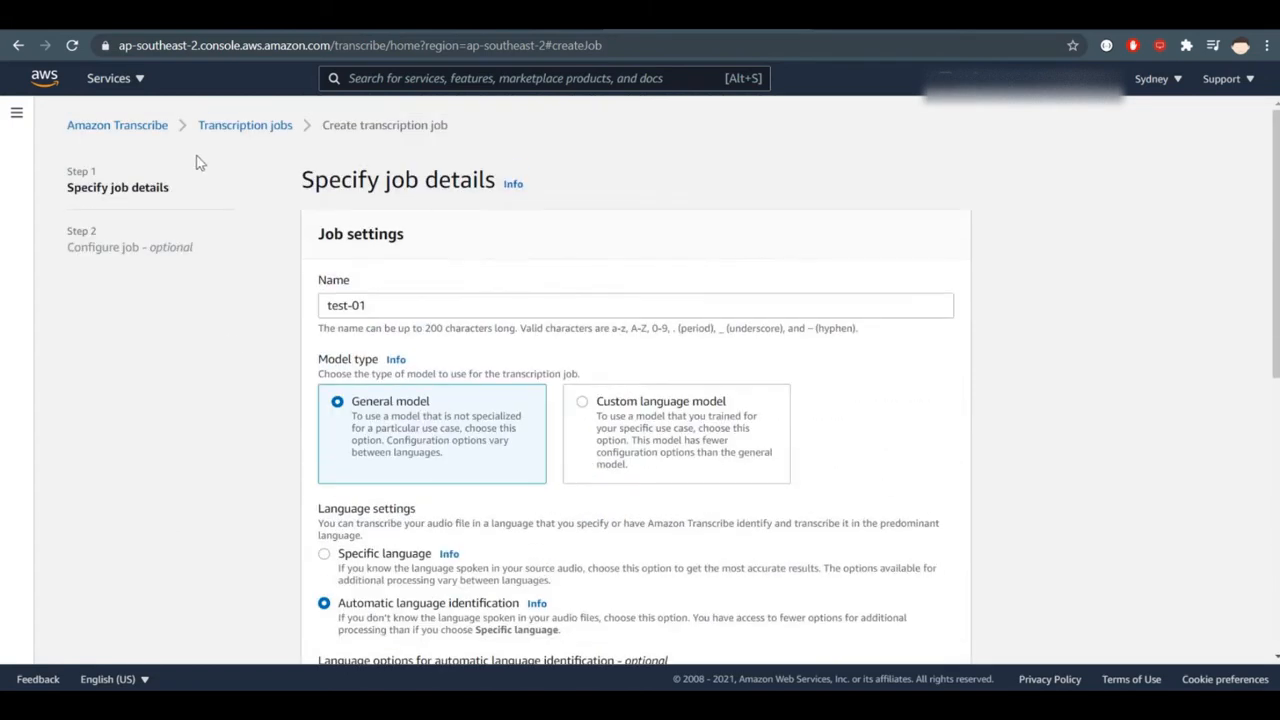
pyautogui.scroll(-6, 274, 275)
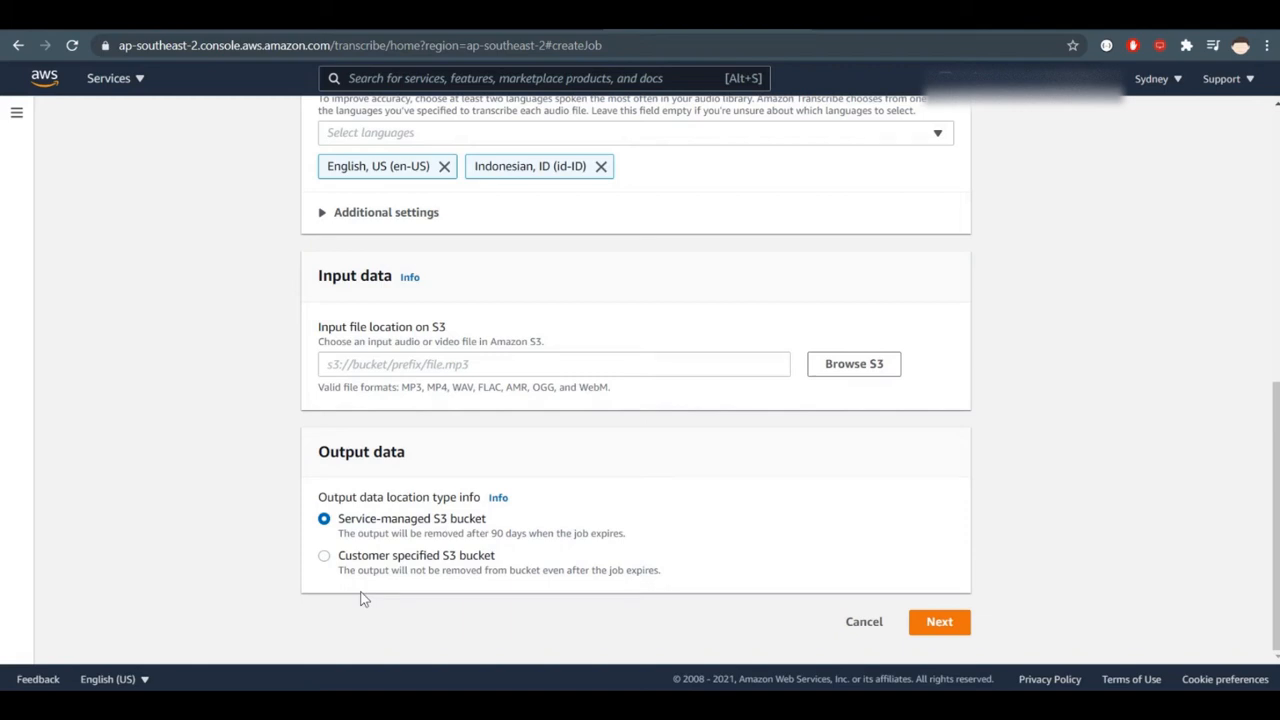
pyautogui.click(363, 570)
pyautogui.scroll(-1, 280, 545)
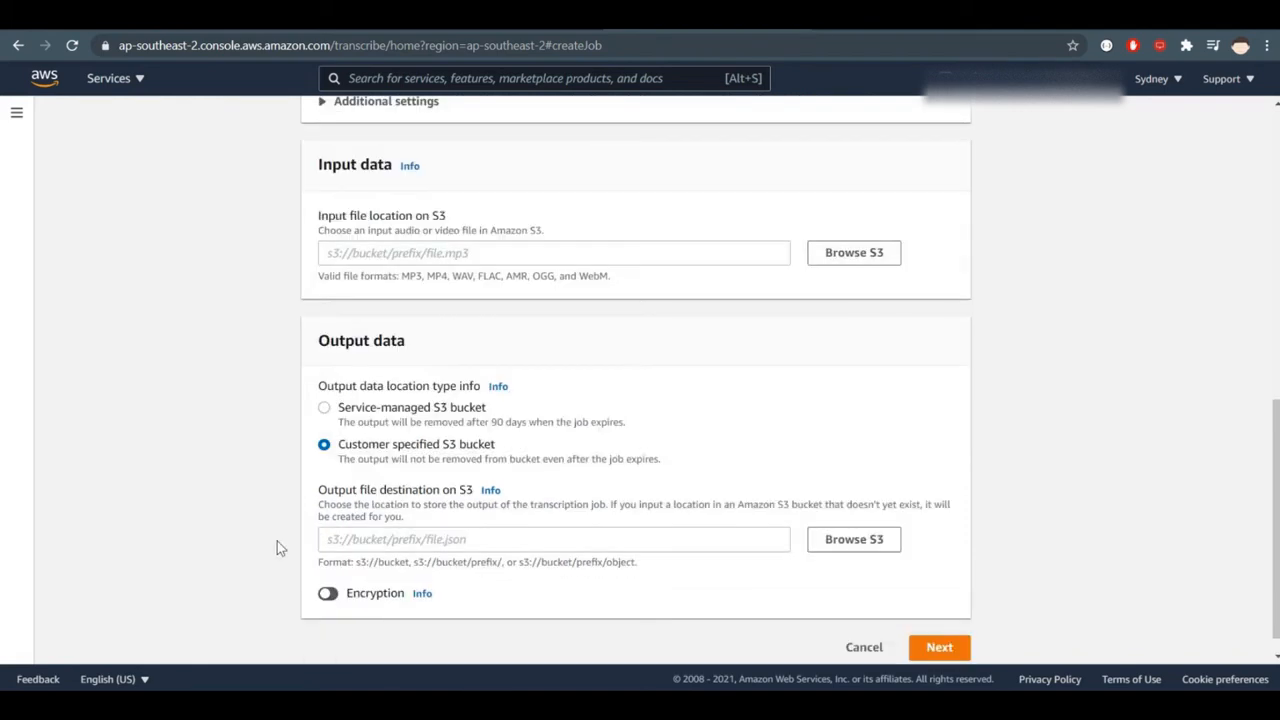
pyautogui.click(531, 545)
pyautogui.click(91, 551)
# - Cancel the new transcription job and open the details of the first job in the transcription jobs list
pyautogui.scroll(5, 1020, 597)
pyautogui.scroll(1, 1020, 597)
pyautogui.scroll(-7, 1015, 597)
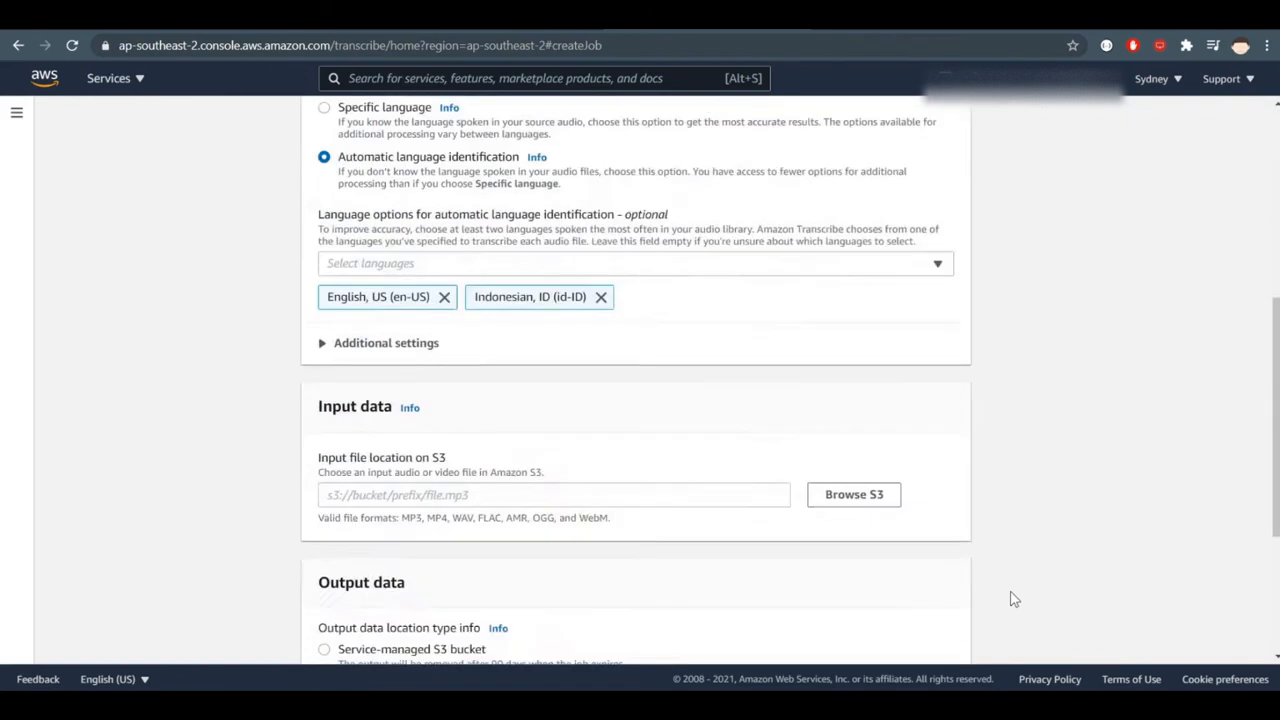
pyautogui.click(860, 626)
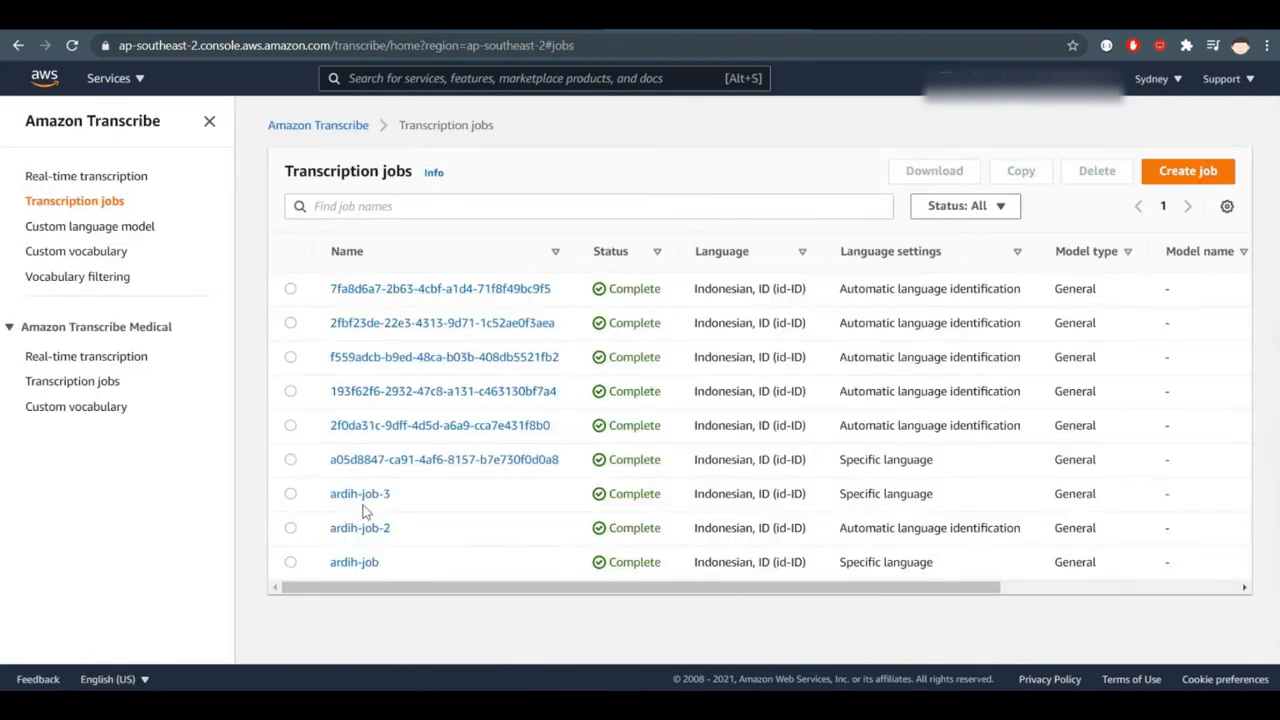
pyautogui.click(429, 289)
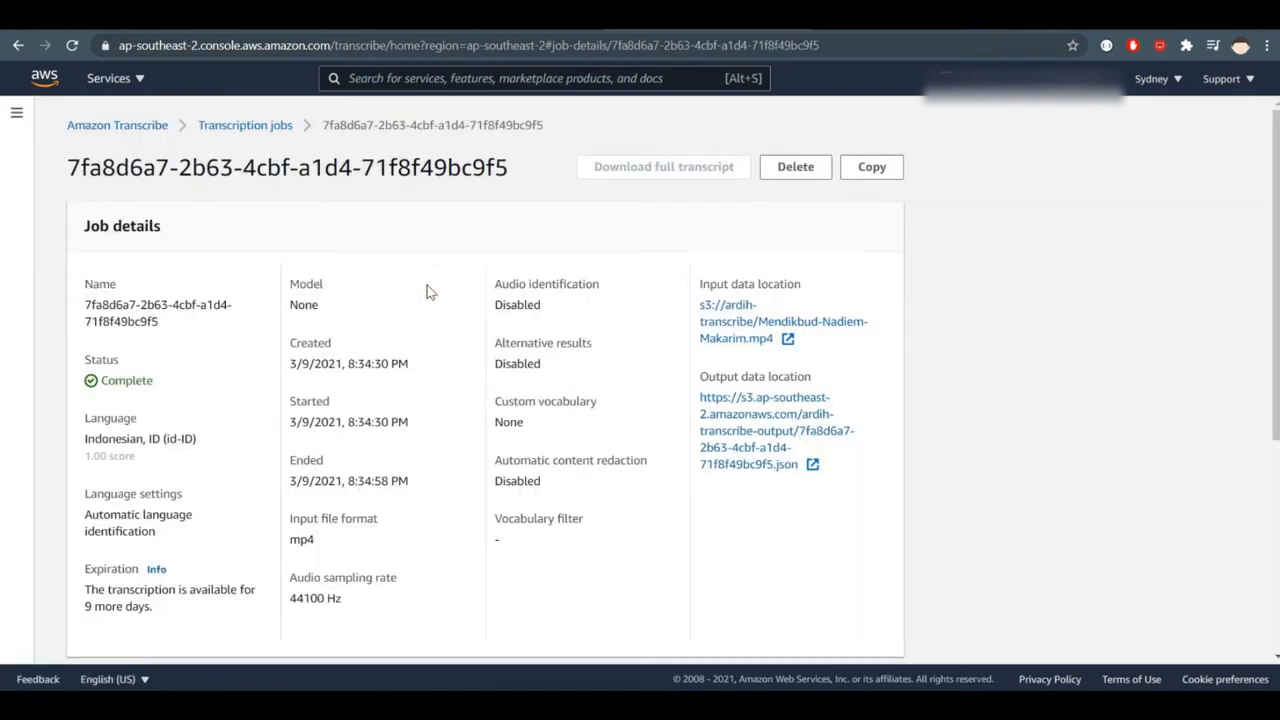
# - Expand the completed job's Application integration section and select the whole example API call for review
pyautogui.click(871, 167)
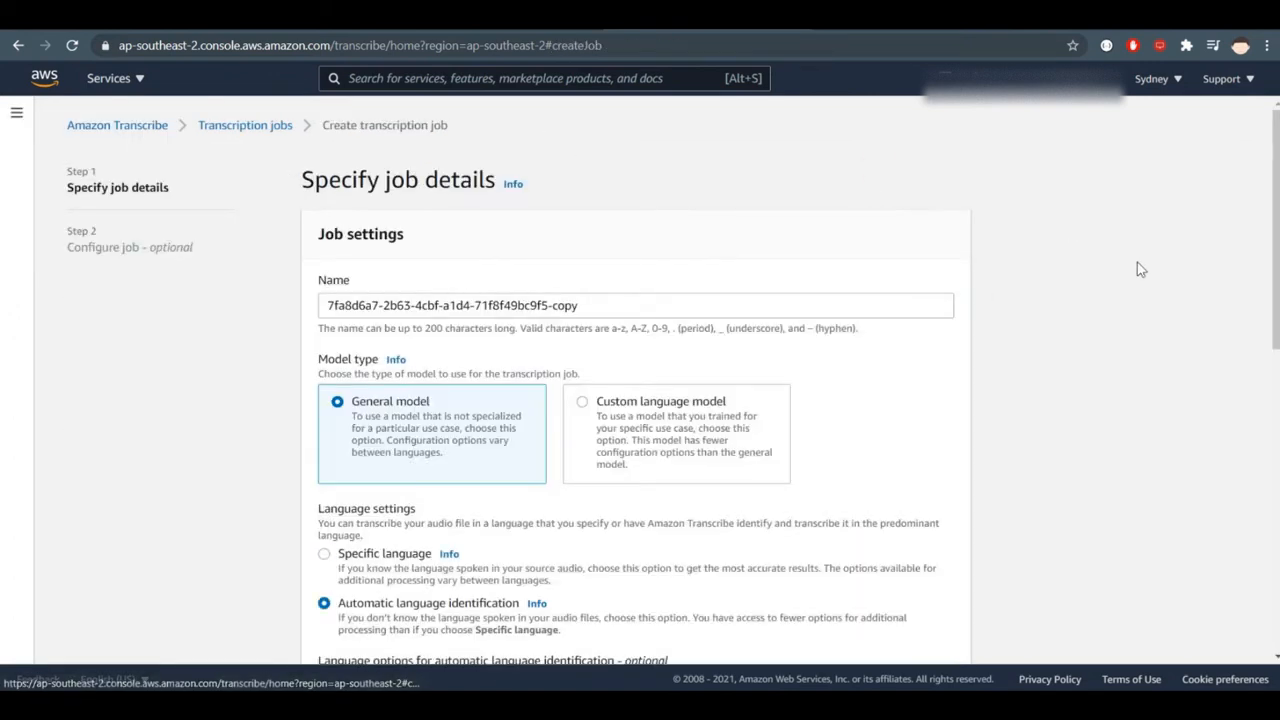
pyautogui.click(20, 45)
pyautogui.scroll(-3, 1159, 407)
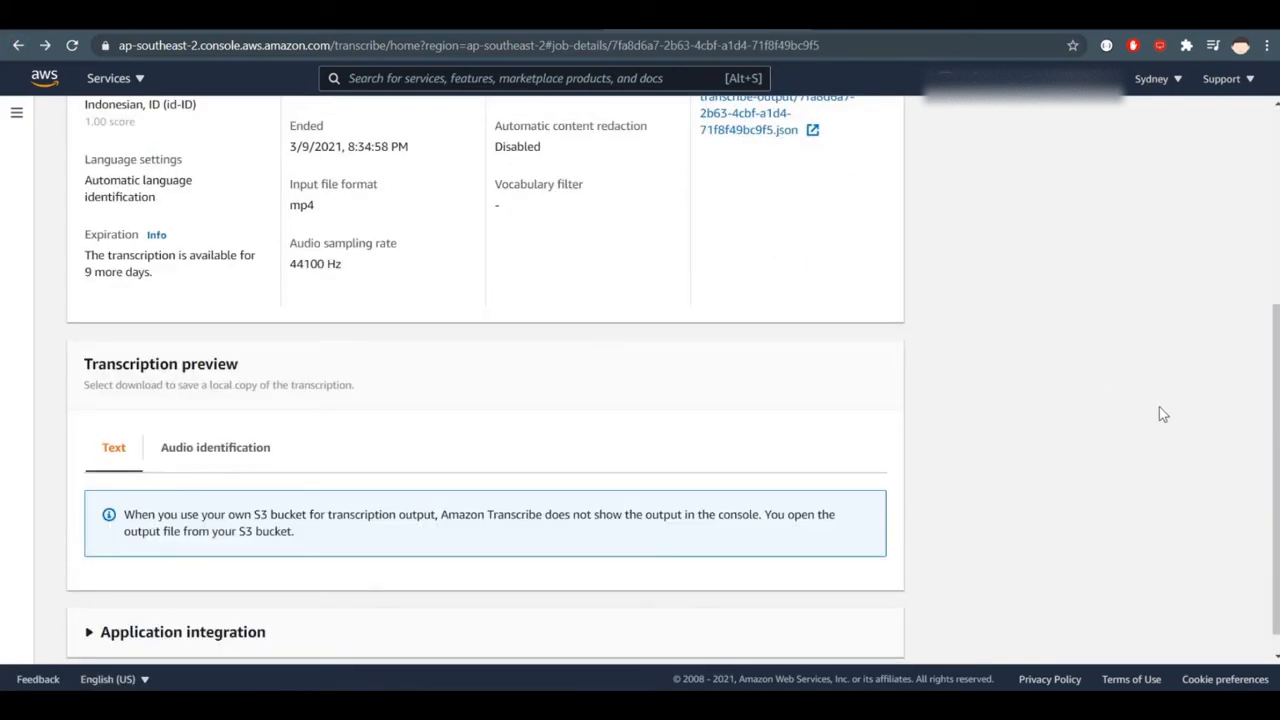
pyautogui.click(150, 606)
pyautogui.scroll(-4, 706, 522)
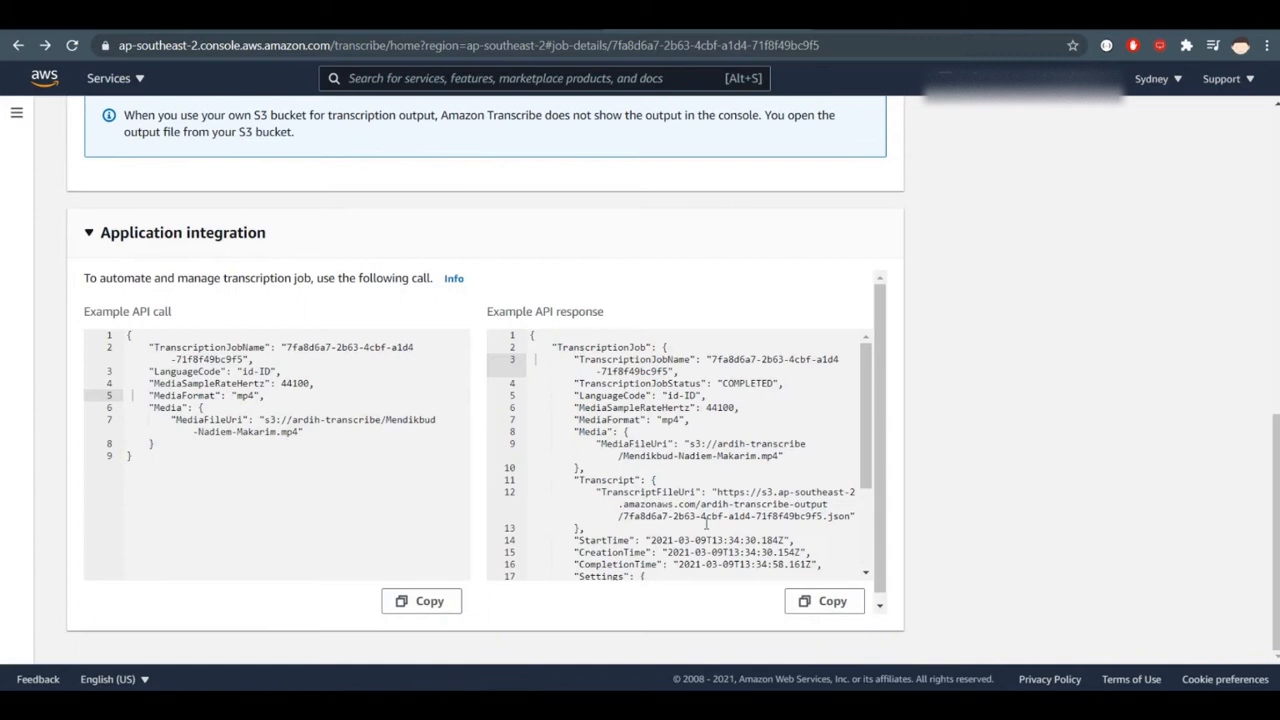
pyautogui.moveTo(252, 463); pyautogui.dragTo(97, 344)
pyautogui.click(303, 470)
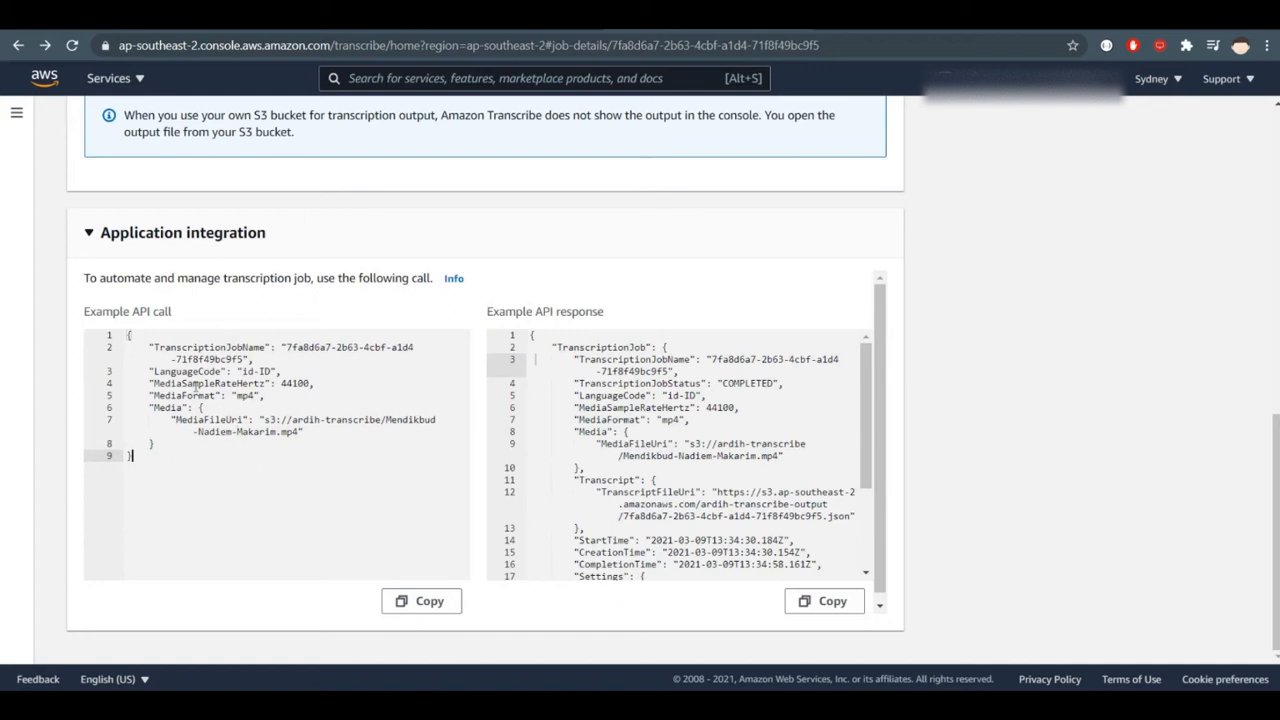
pyautogui.moveTo(157, 460); pyautogui.dragTo(115, 340)
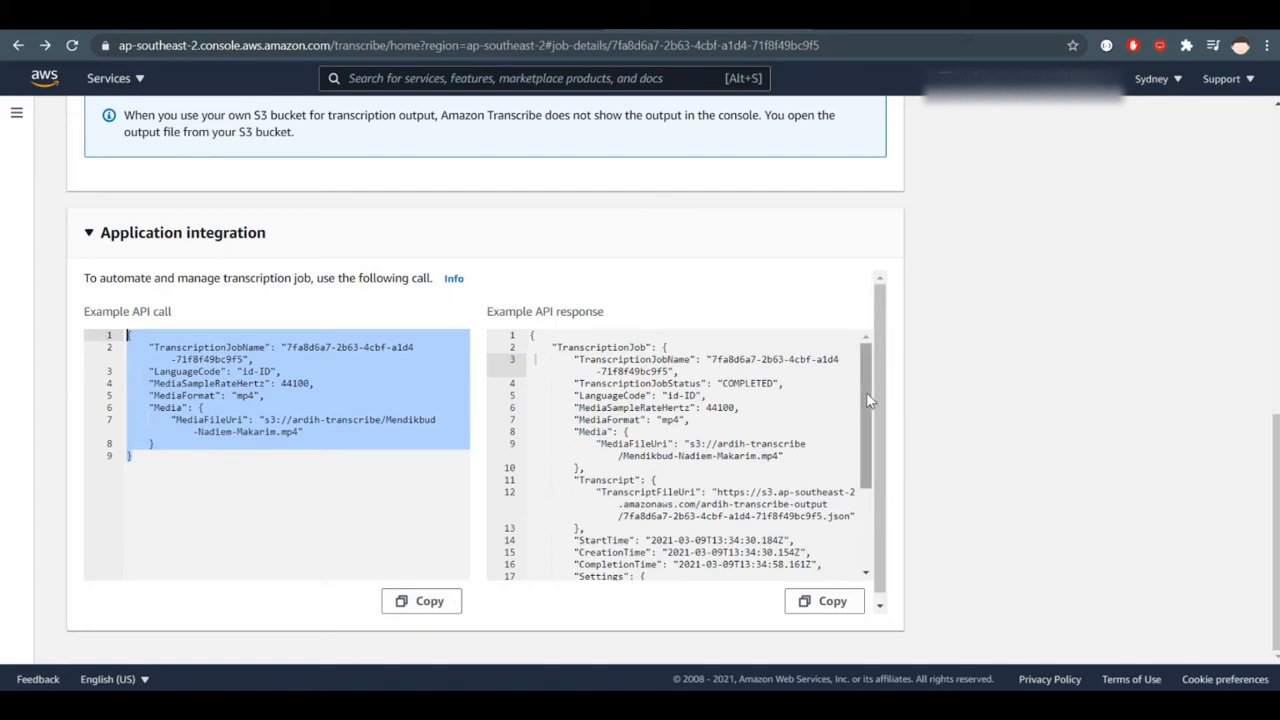
pyautogui.scroll(-3, 866, 392)
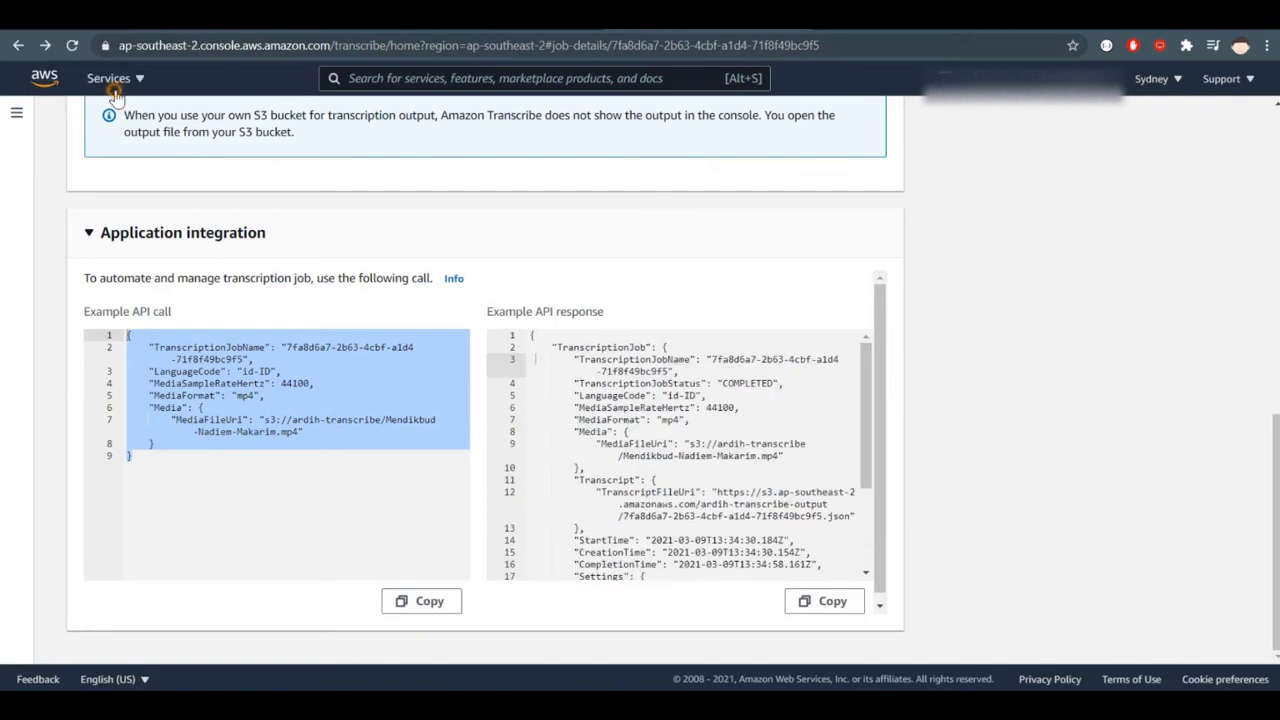
# - Open the Lambda functions list in a separate browser tab and open the 00-aws-transcribe function
pyautogui.click(108, 82)
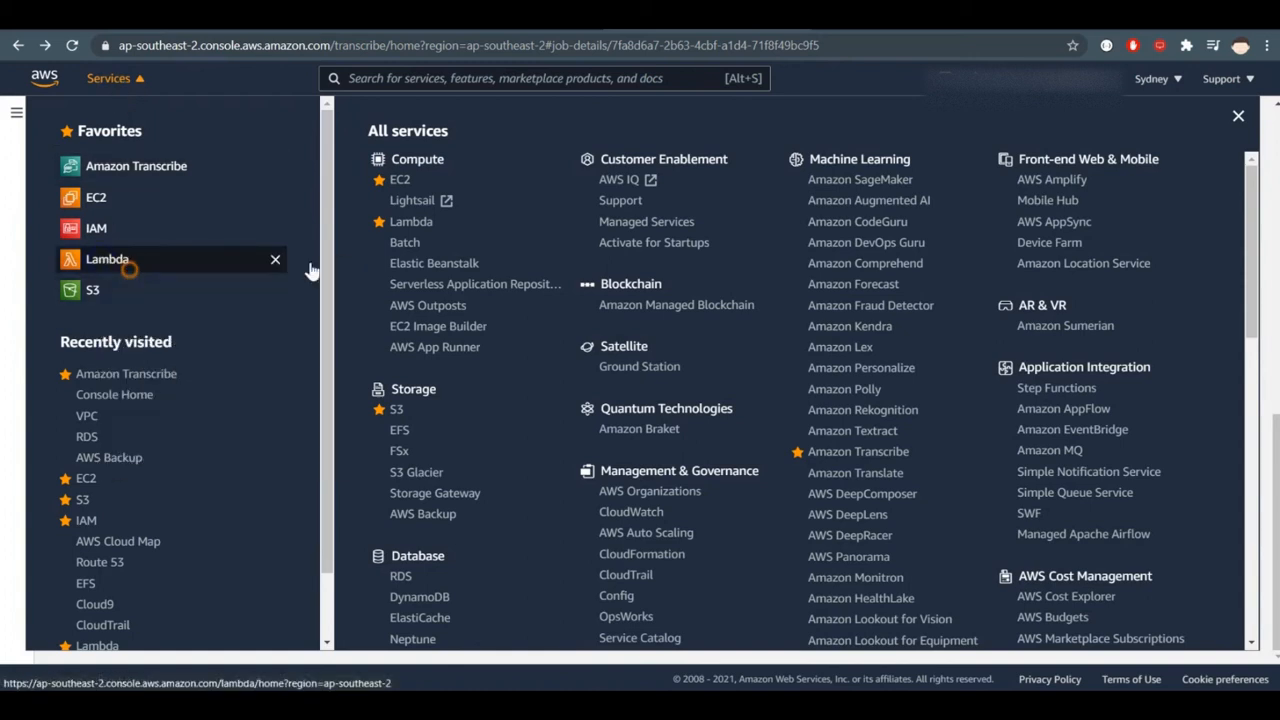
pyautogui.click(5, 262)
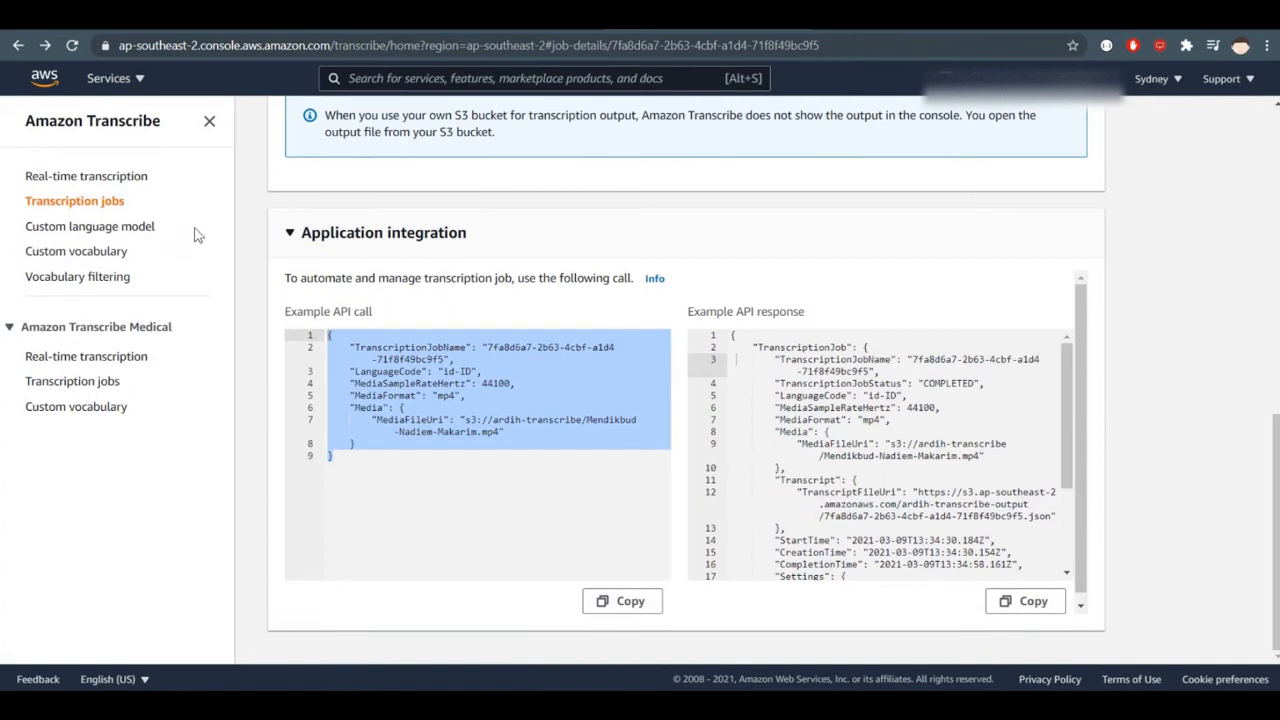
pyautogui.scroll(3, 742, 225)
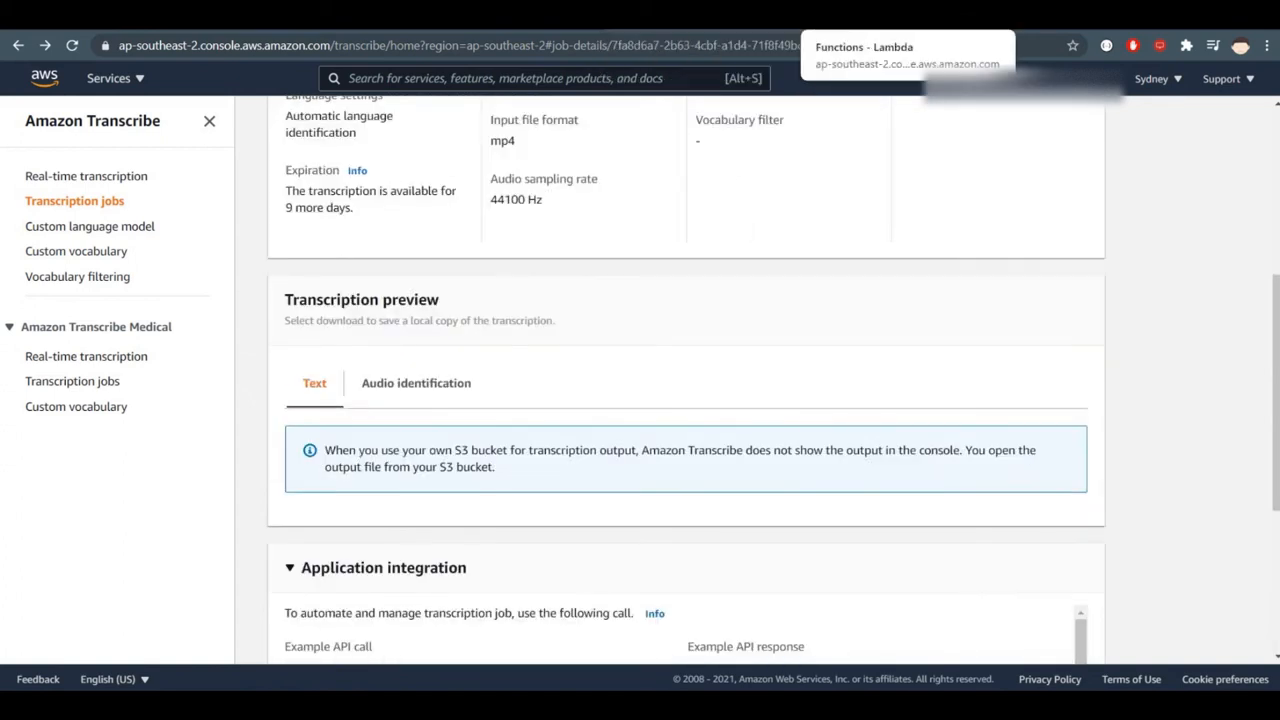
pyautogui.click(850, 14)
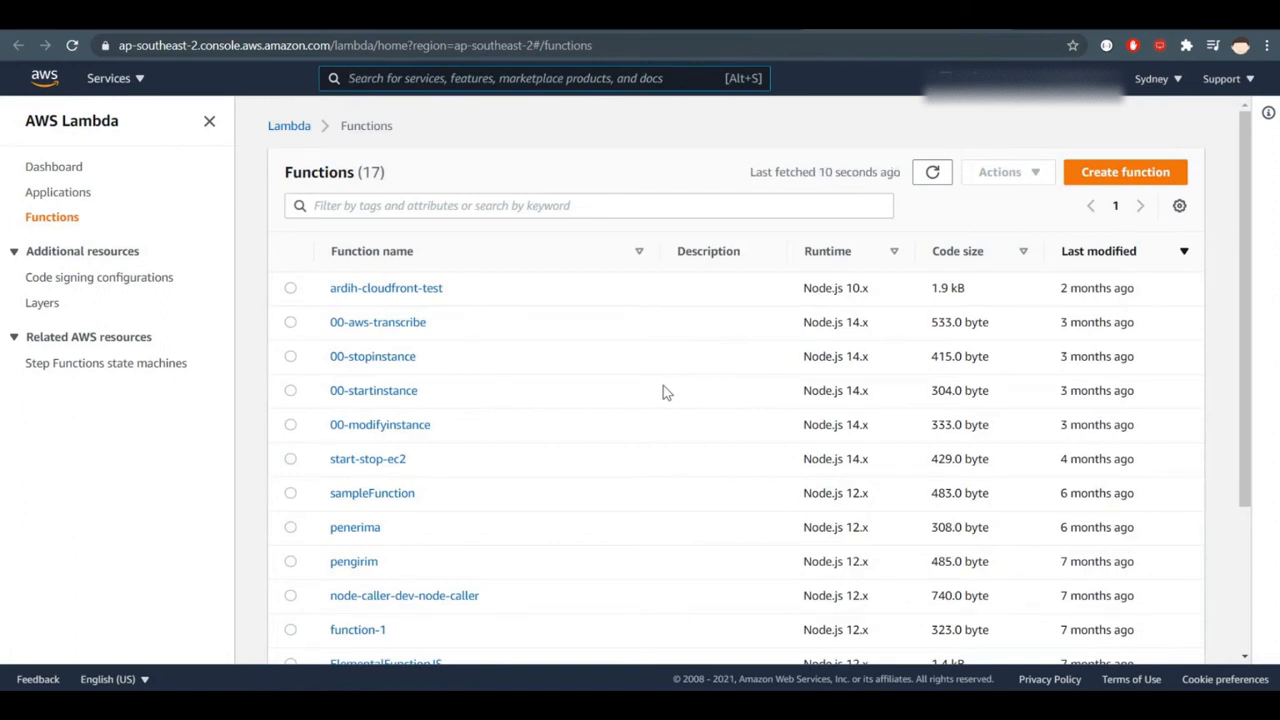
pyautogui.click(388, 322)
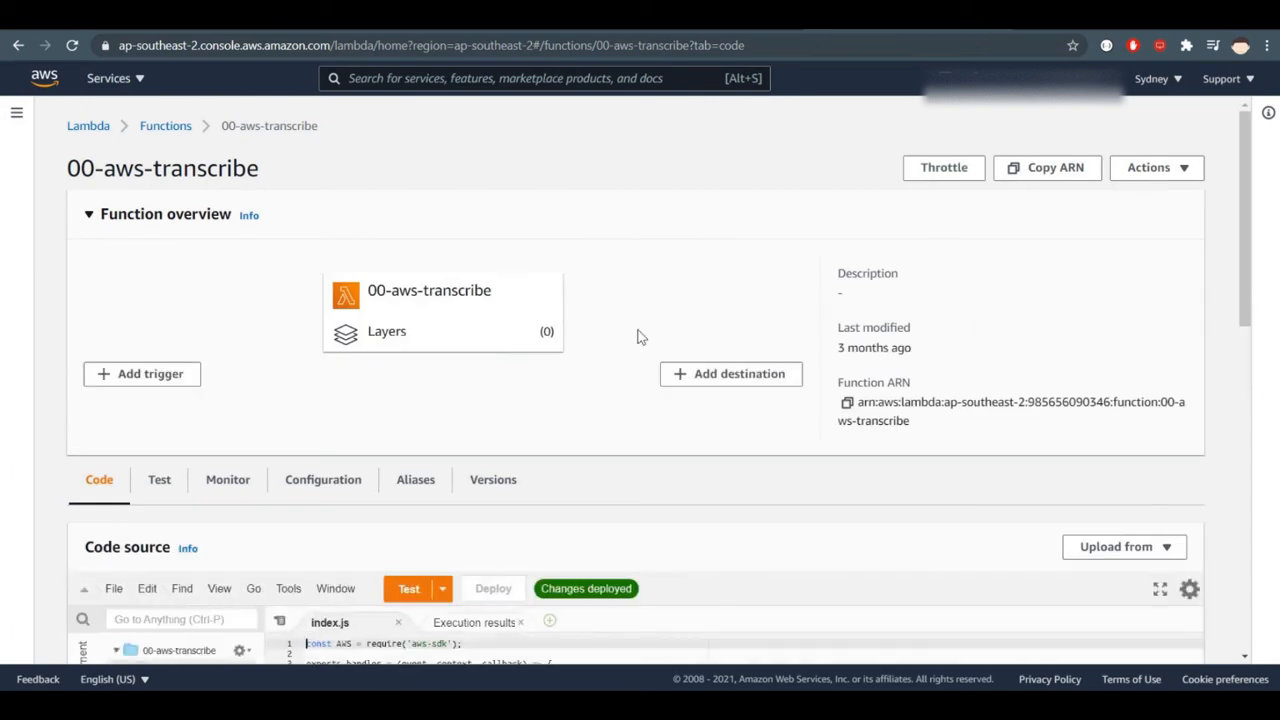
# - Examine the params block in the function's index.js, highlighting TranscriptionJobName and its lambdaRequestId value
pyautogui.scroll(-3, 640, 337)
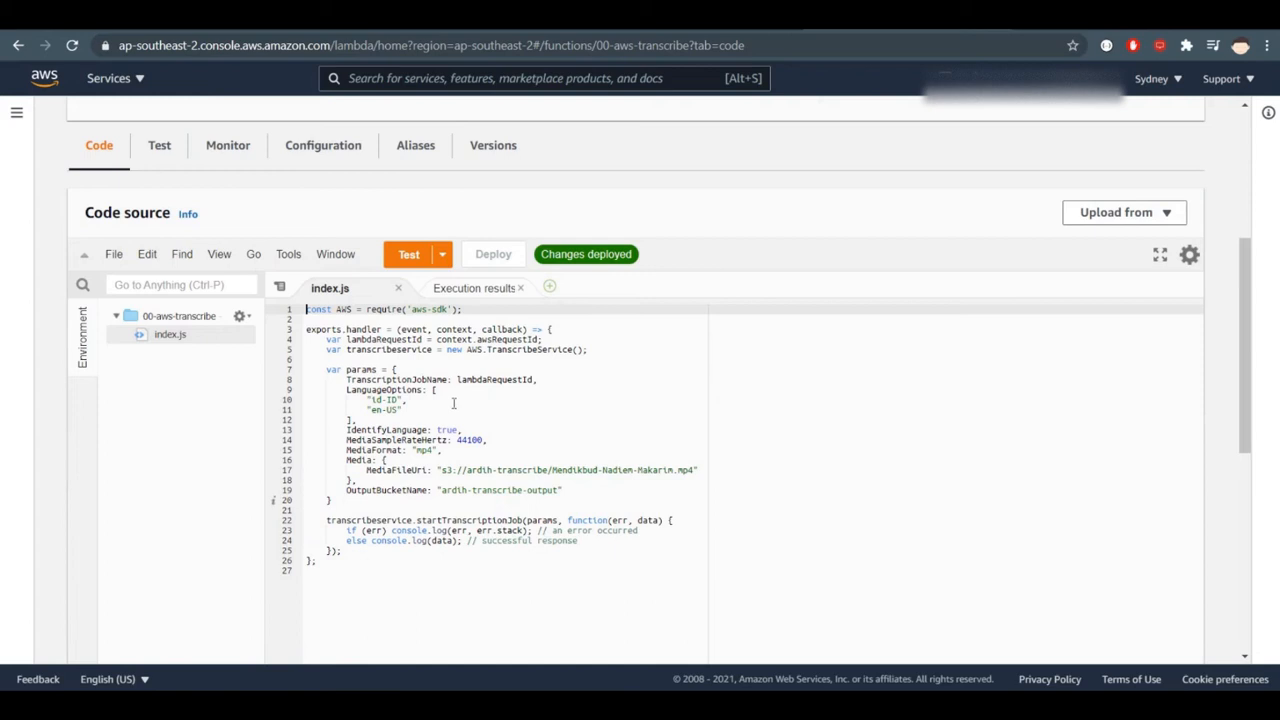
pyautogui.click(425, 380)
pyautogui.click(520, 379)
pyautogui.click(763, 371)
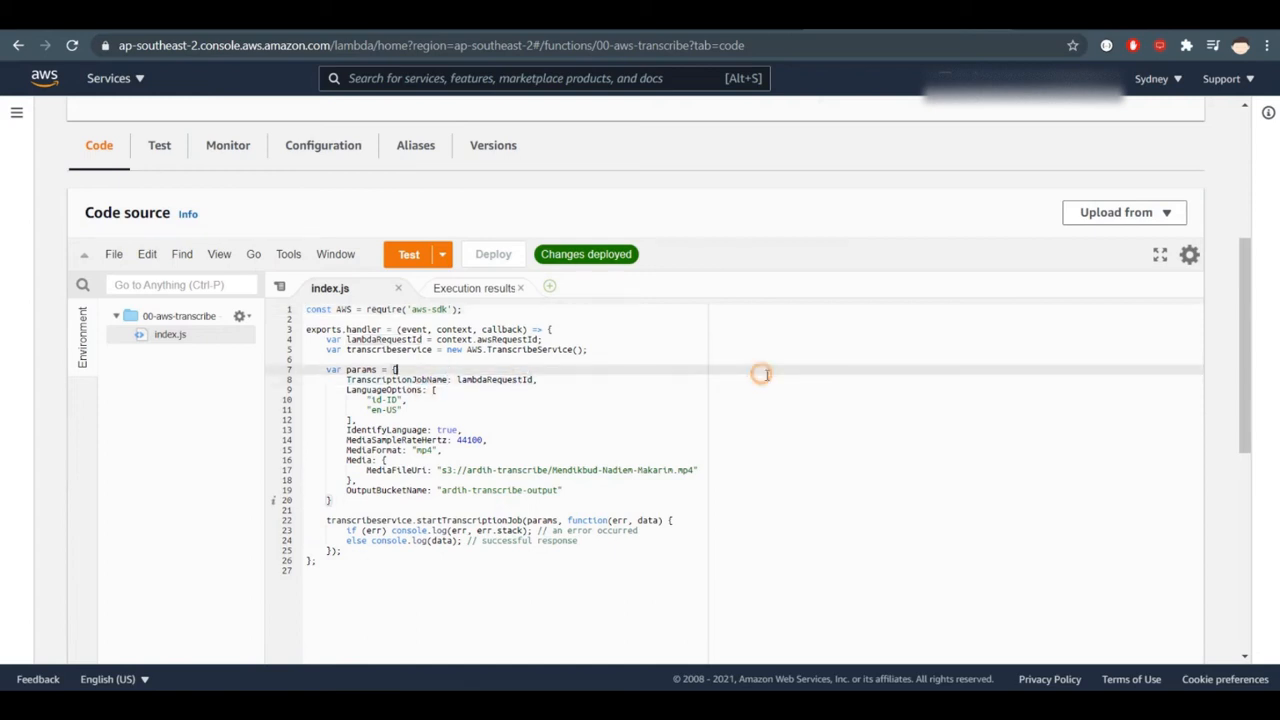
pyautogui.scroll(-1, 770, 379)
pyautogui.doubleClick(400, 334)
pyautogui.doubleClick(485, 333)
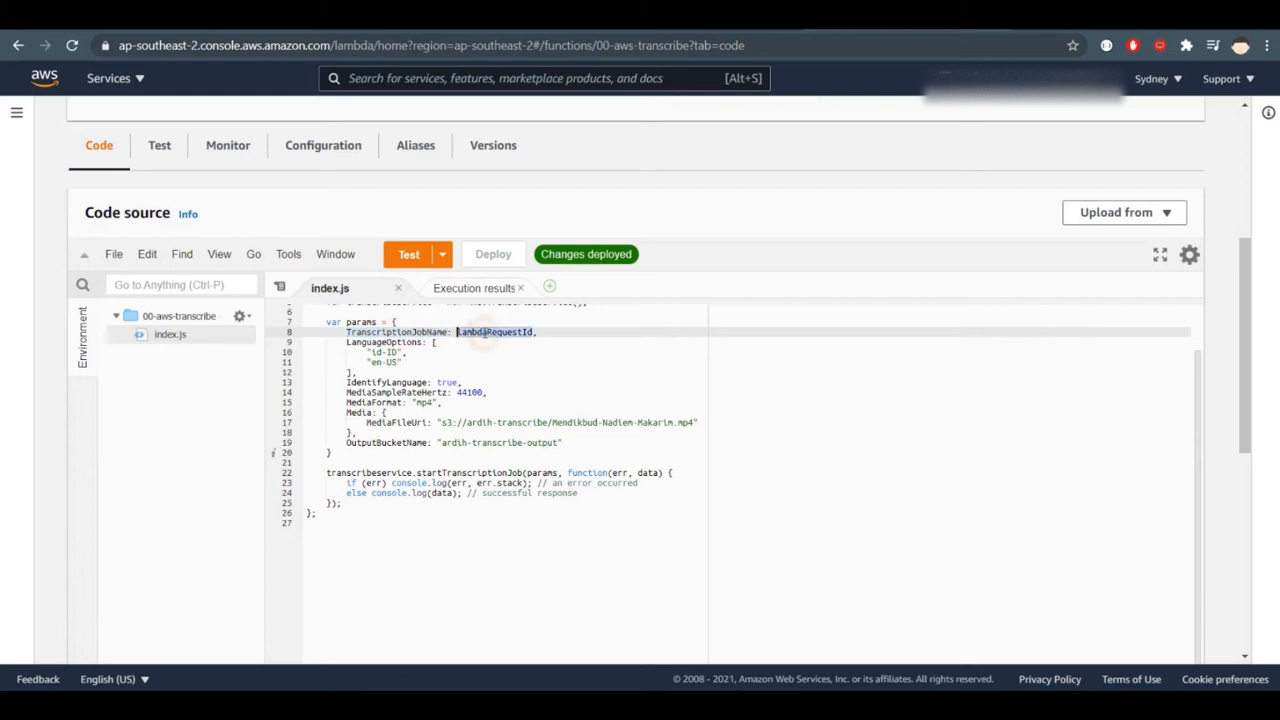
# - Compare the TranscriptionJobName, MediaSampleRateHertz and MediaFormat keys of the Transcribe job's example API call with the Lambda function's params
pyautogui.click(650, 14)
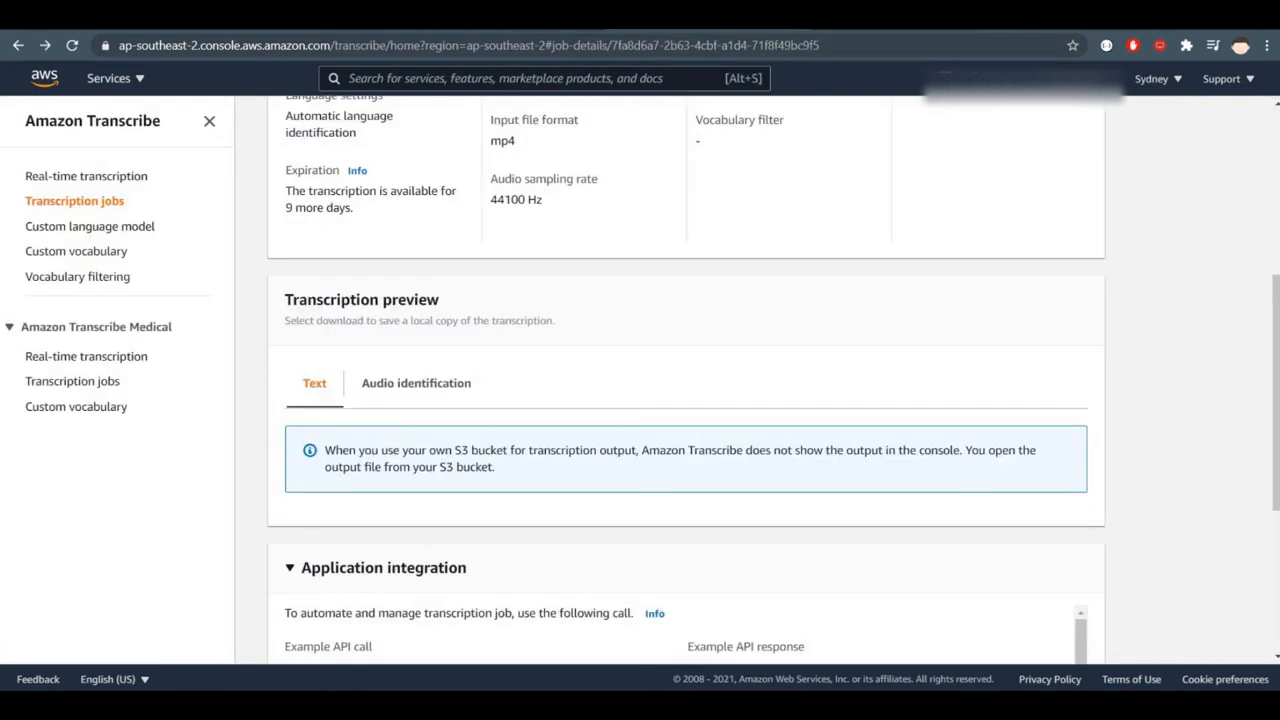
pyautogui.scroll(2, 627, 451)
pyautogui.scroll(-5, 614, 463)
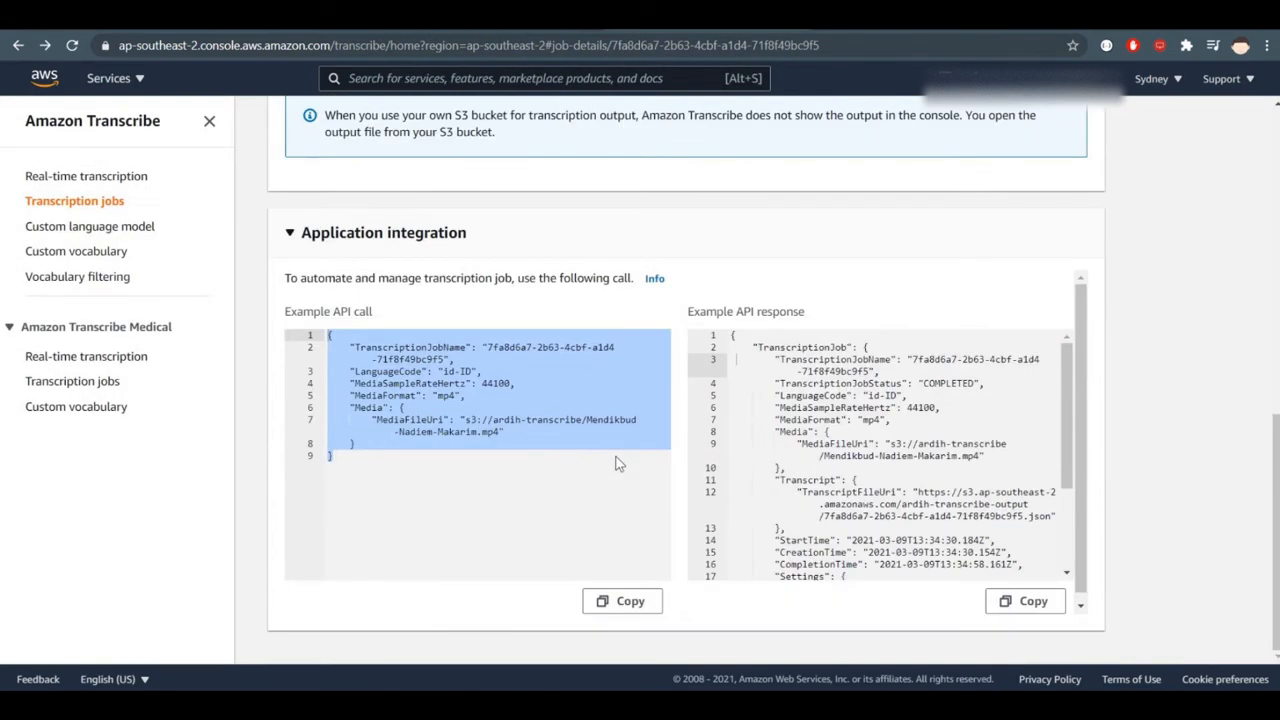
pyautogui.click(422, 388)
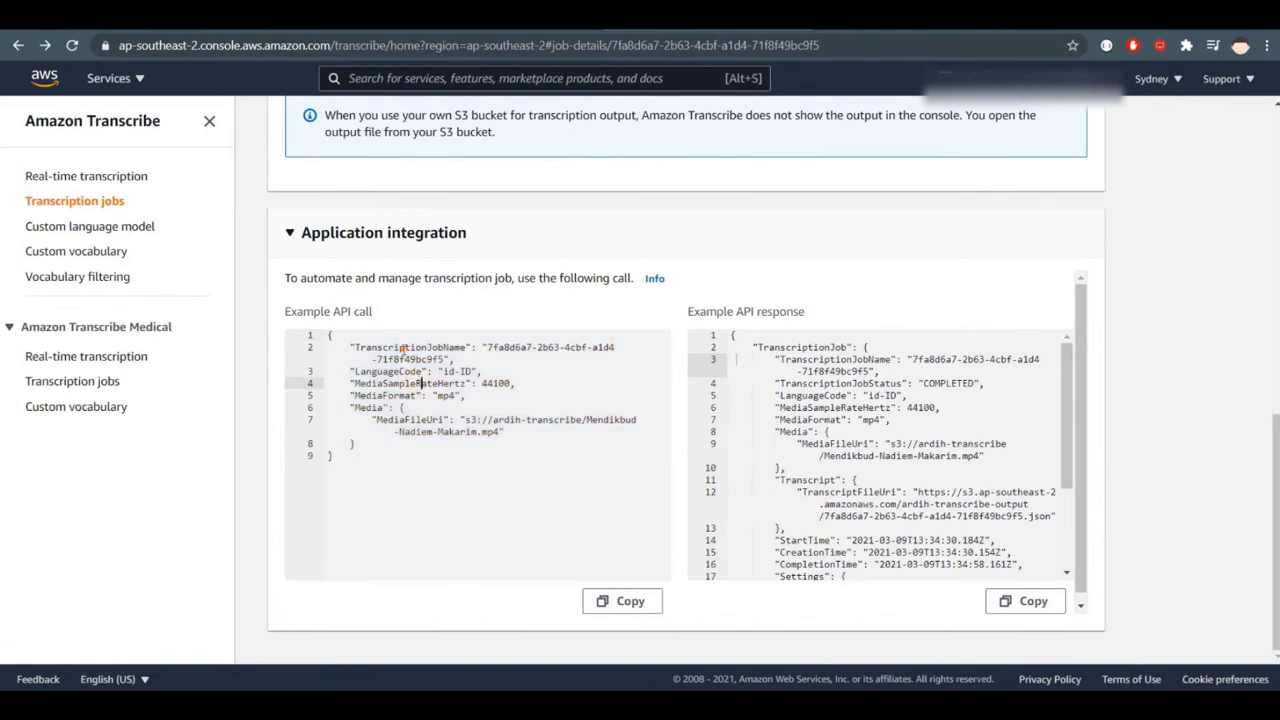
pyautogui.doubleClick(404, 350)
pyautogui.doubleClick(389, 384)
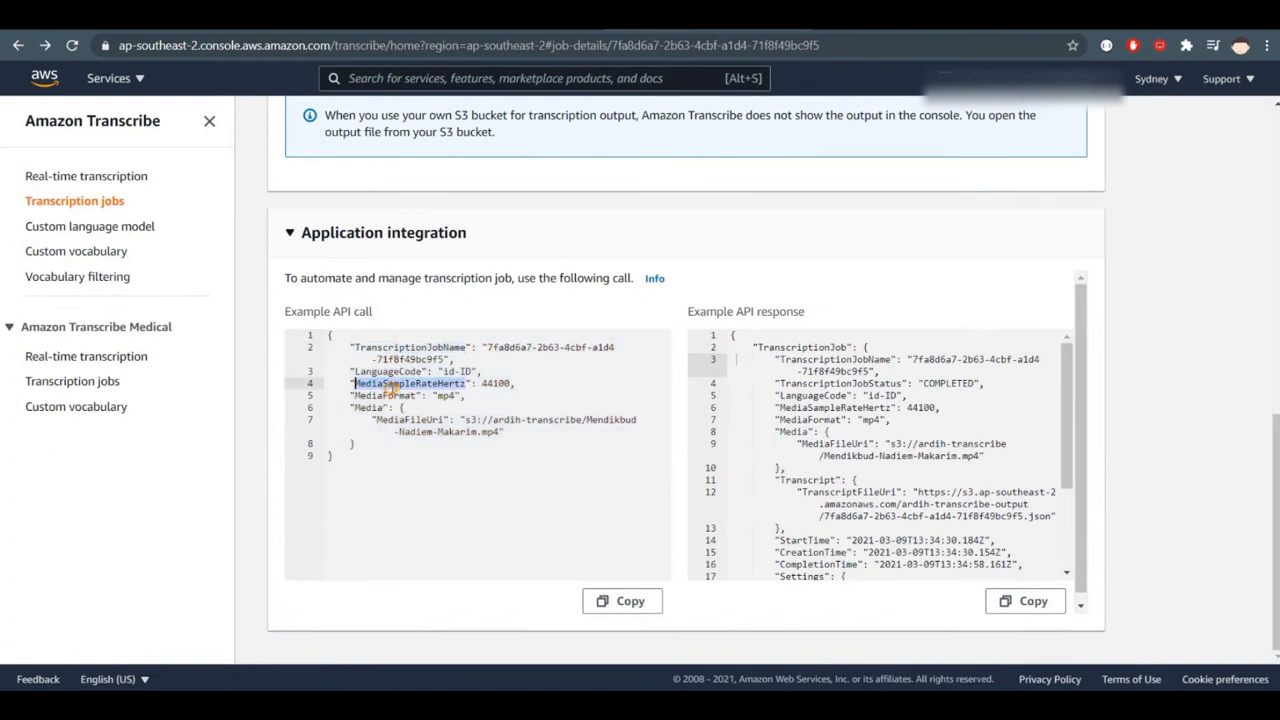
pyautogui.doubleClick(392, 396)
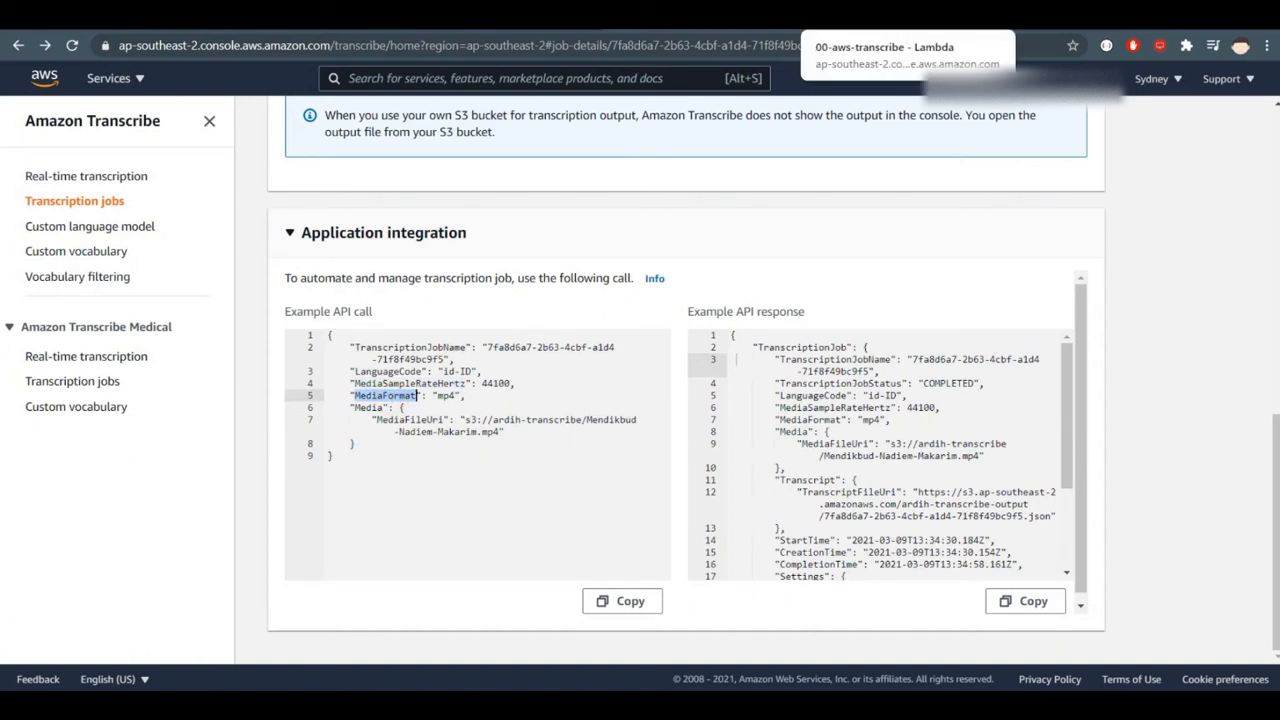
pyautogui.click(870, 14)
pyautogui.click(621, 360)
pyautogui.doubleClick(396, 332)
# - Examine the job name, language code, sample rate, media format and media file URI in the Transcribe job's example API call
pyautogui.click(690, 14)
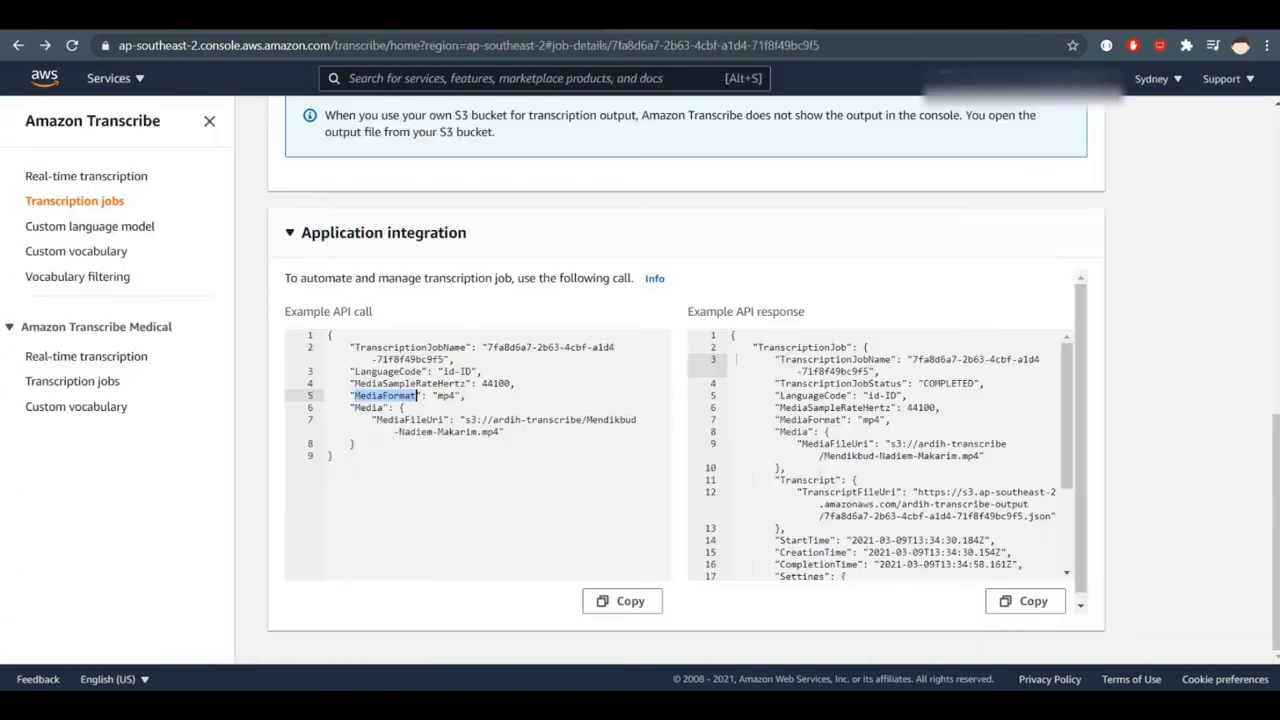
pyautogui.doubleClick(427, 349)
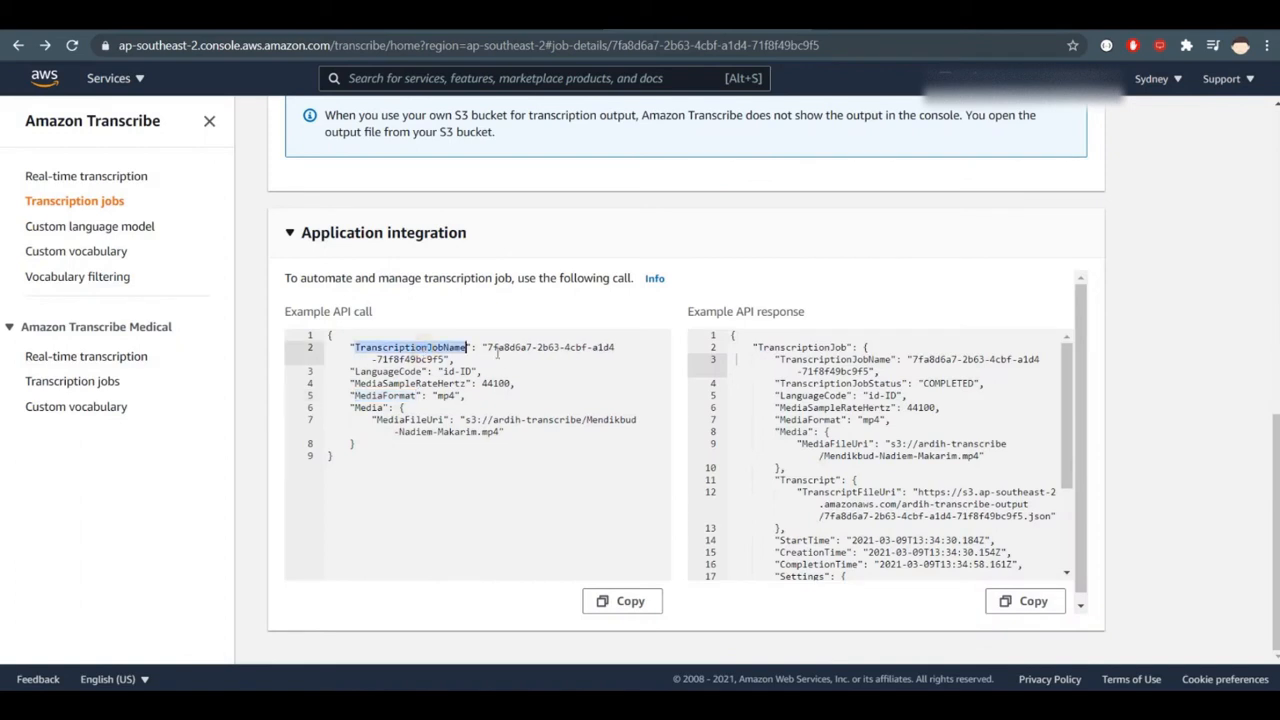
pyautogui.moveTo(490, 348); pyautogui.dragTo(446, 359)
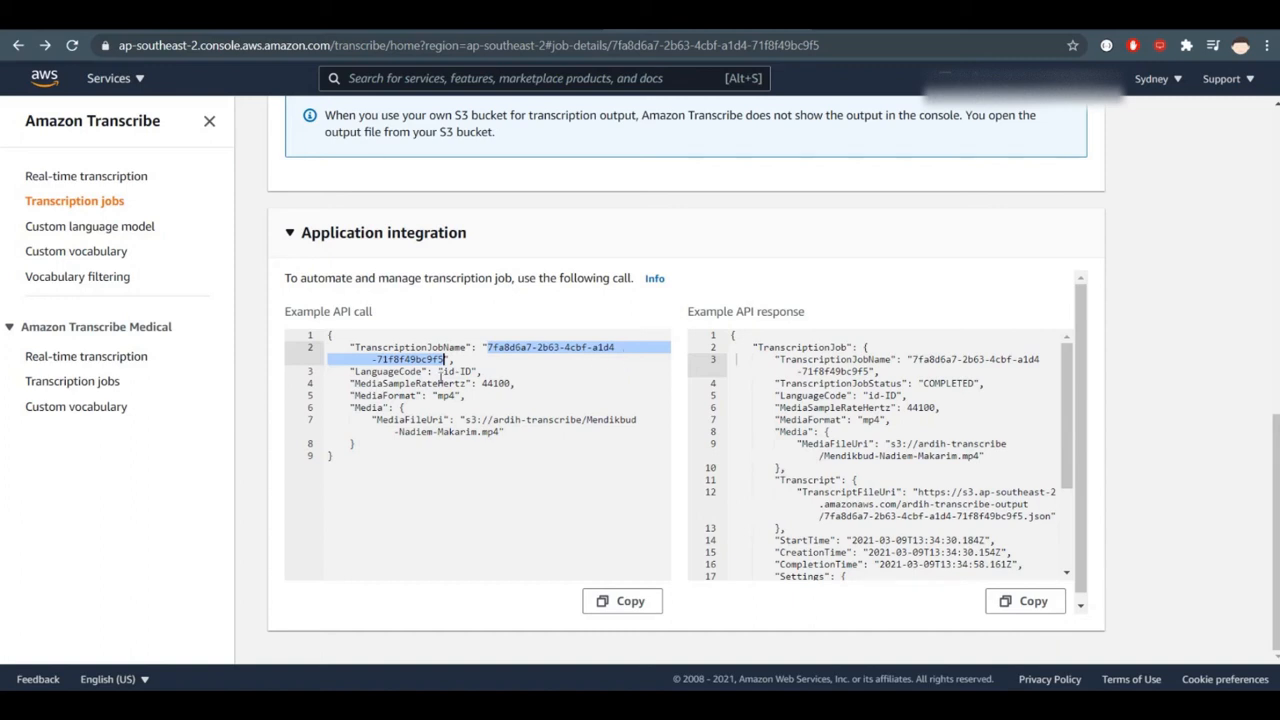
pyautogui.moveTo(440, 372); pyautogui.dragTo(478, 371)
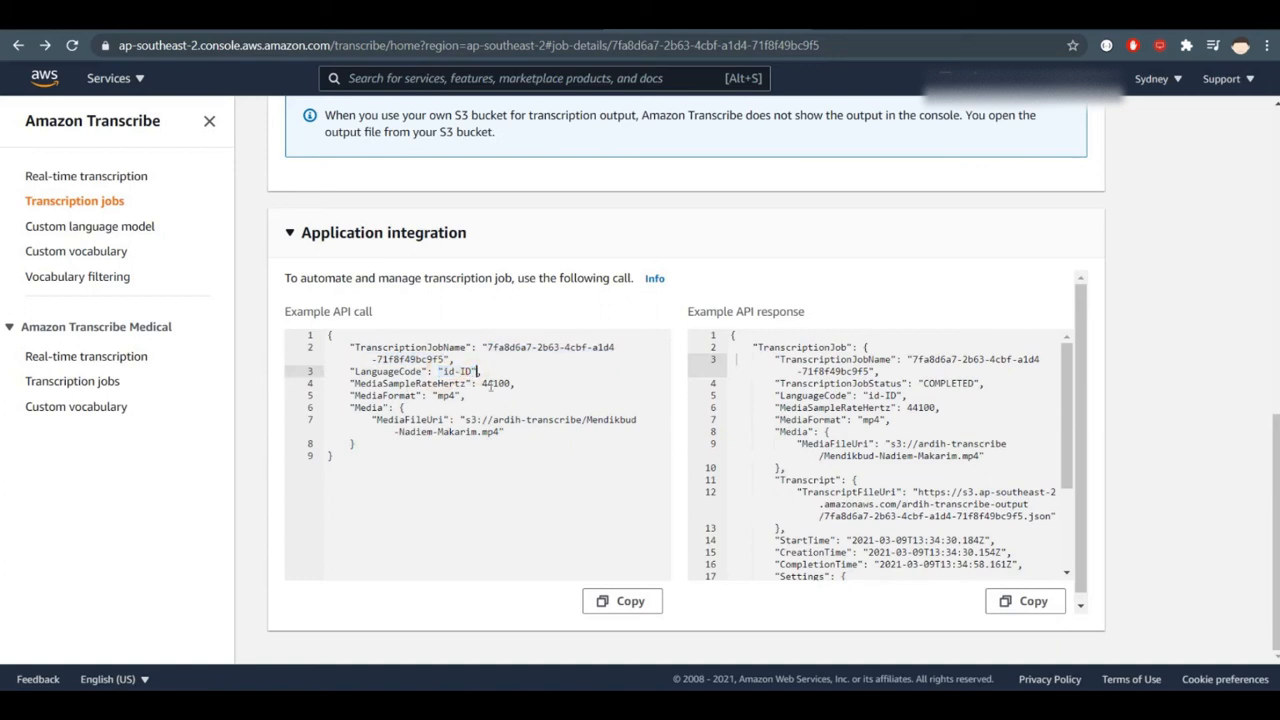
pyautogui.moveTo(483, 384); pyautogui.dragTo(519, 384)
pyautogui.click(583, 384)
pyautogui.click(484, 384)
pyautogui.doubleClick(485, 384)
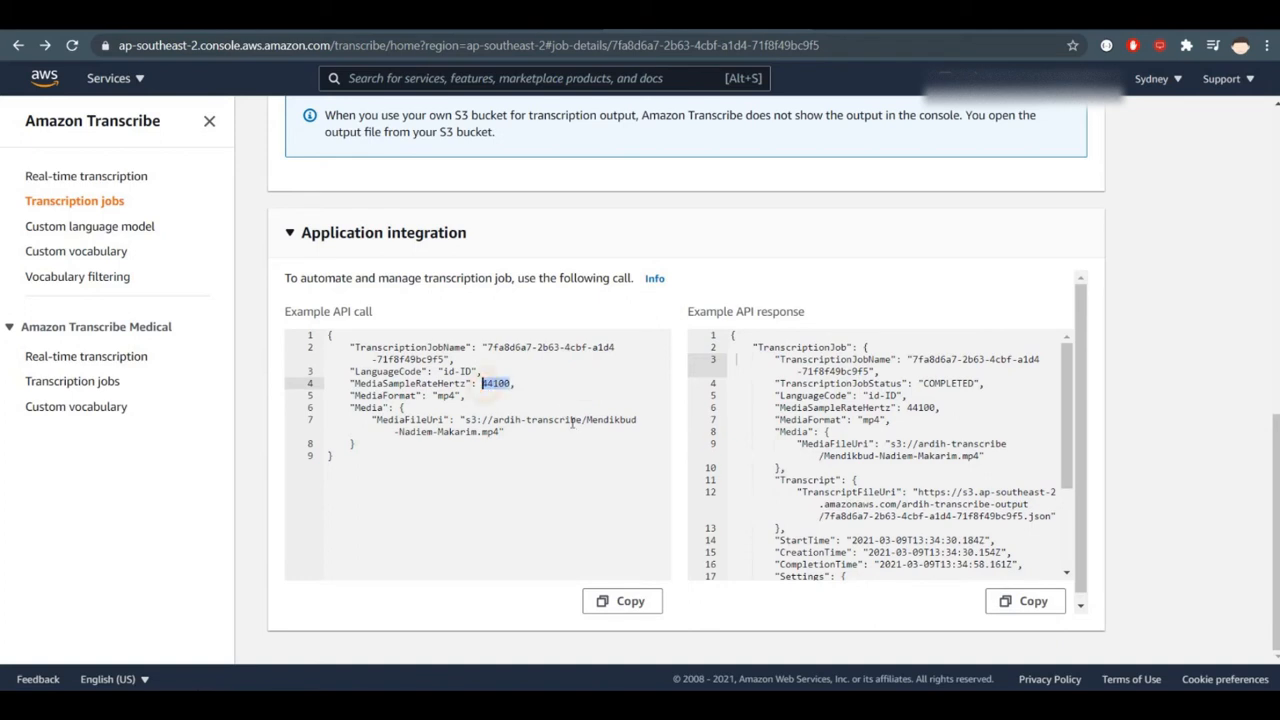
pyautogui.doubleClick(445, 395)
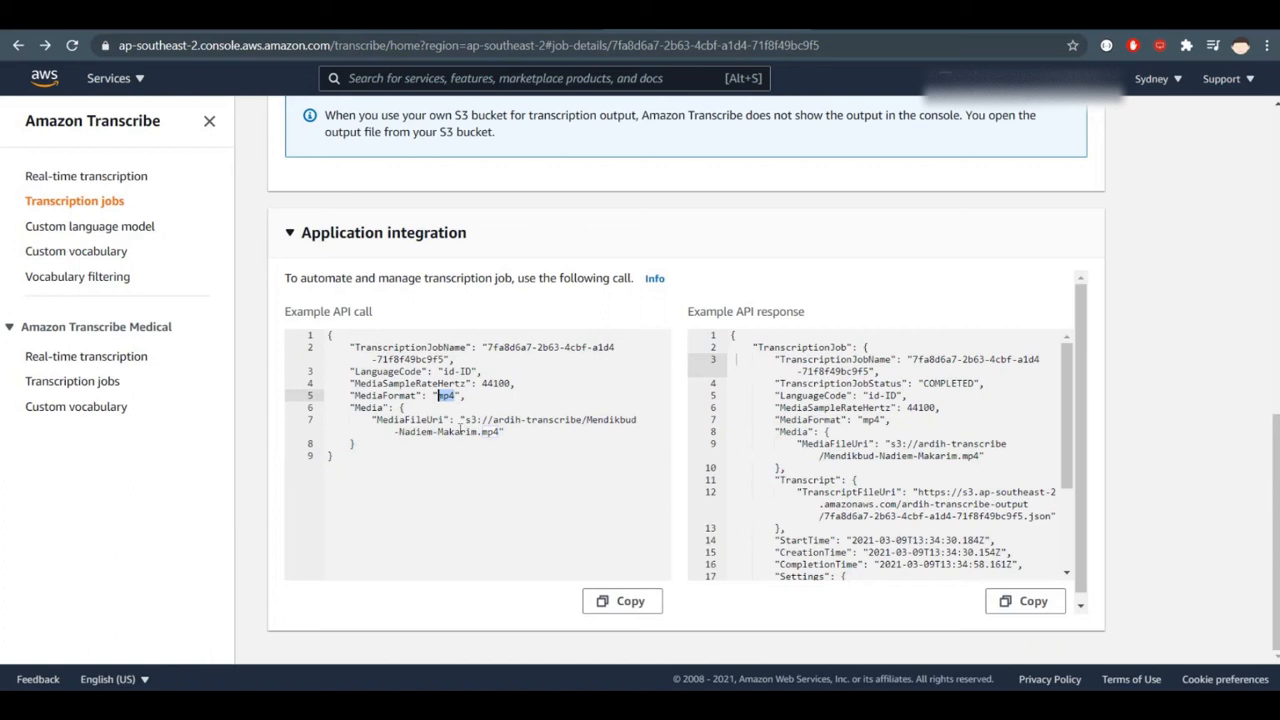
pyautogui.click(421, 420)
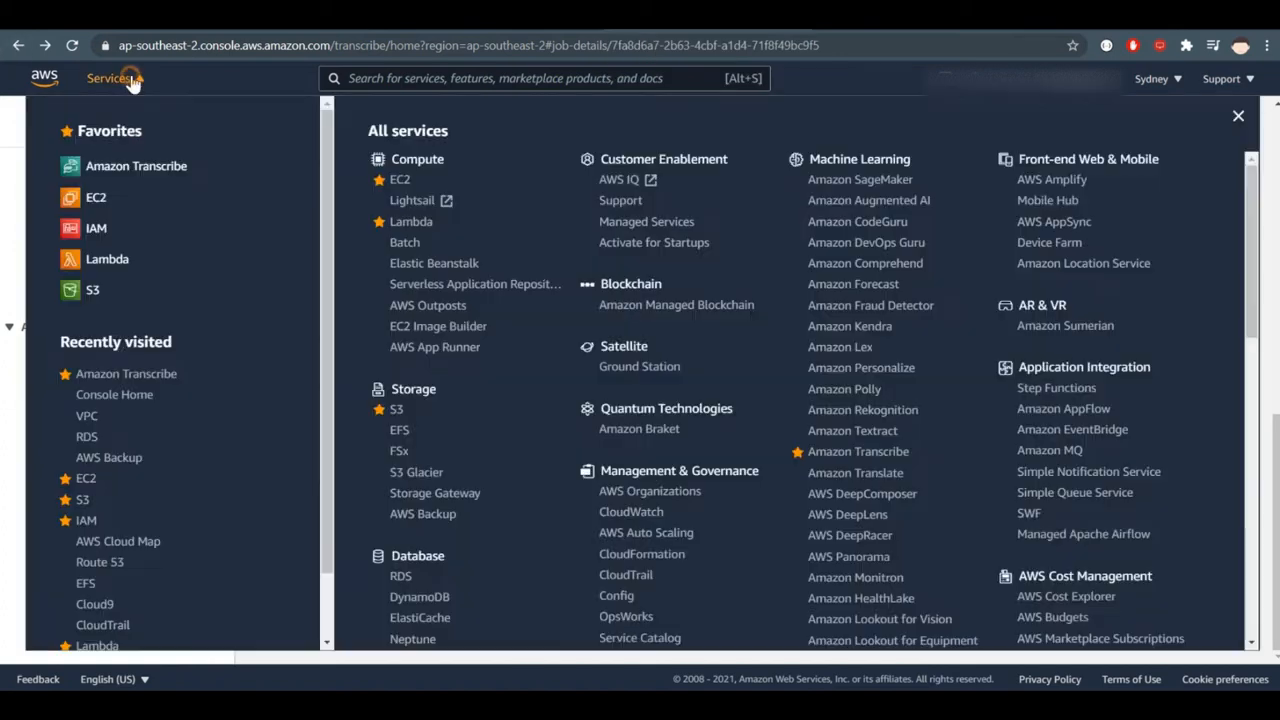
# - Open the Amazon S3 console in a separate browser tab and switch to it
pyautogui.click(132, 82)
pyautogui.rightClick(117, 289)
pyautogui.click(135, 300)
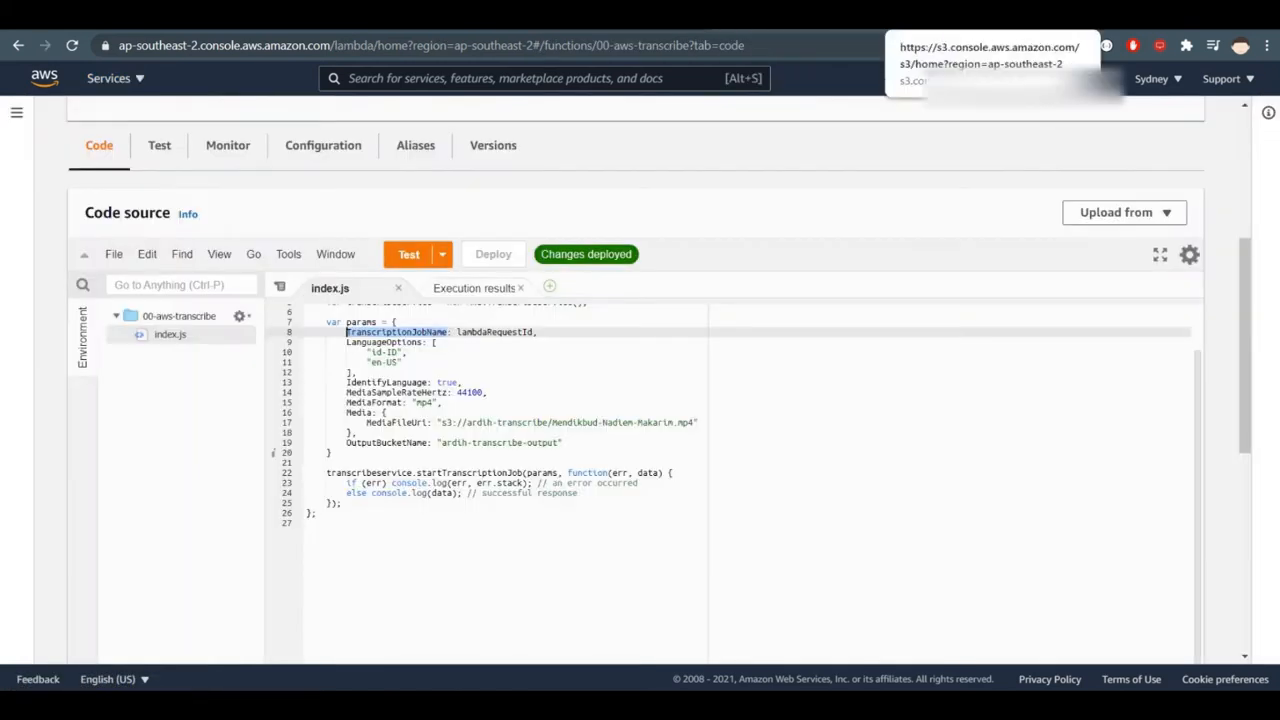
pyautogui.click(990, 14)
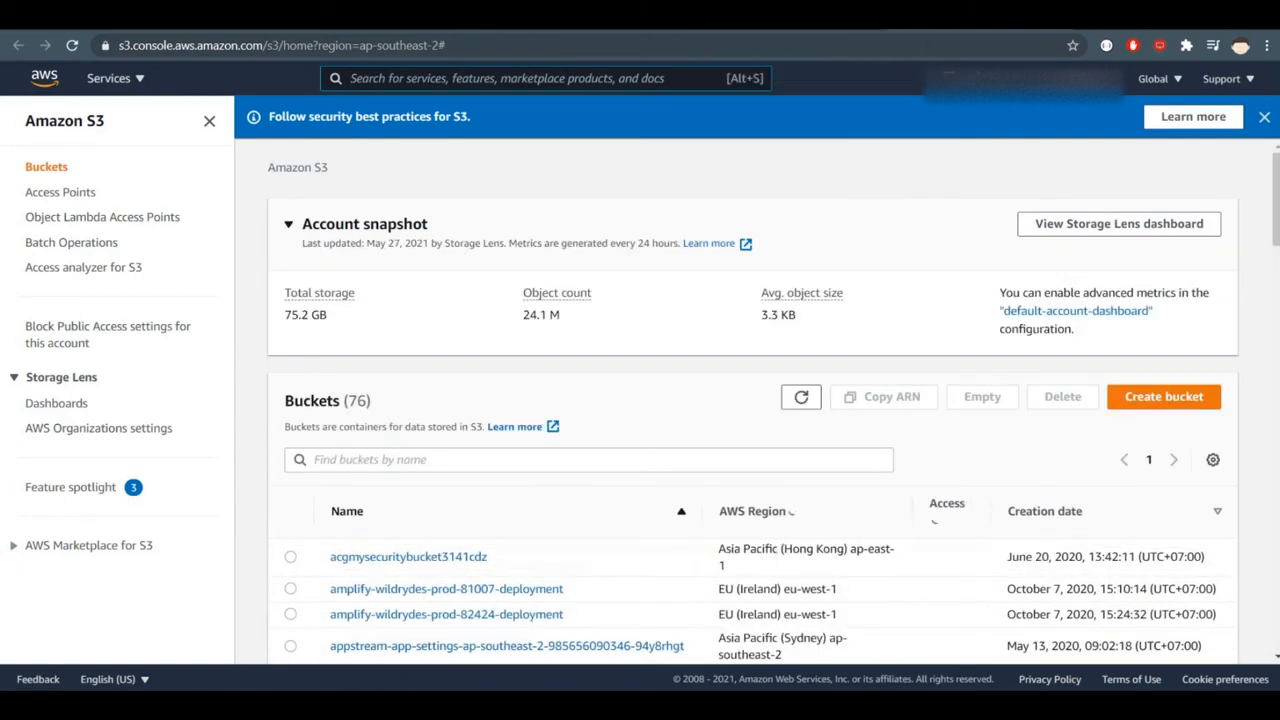
# - Filter the S3 buckets by "trans" and look into the ardih-transcribe and ardih-transcribe-output buckets
pyautogui.click(840, 14)
pyautogui.click(960, 14)
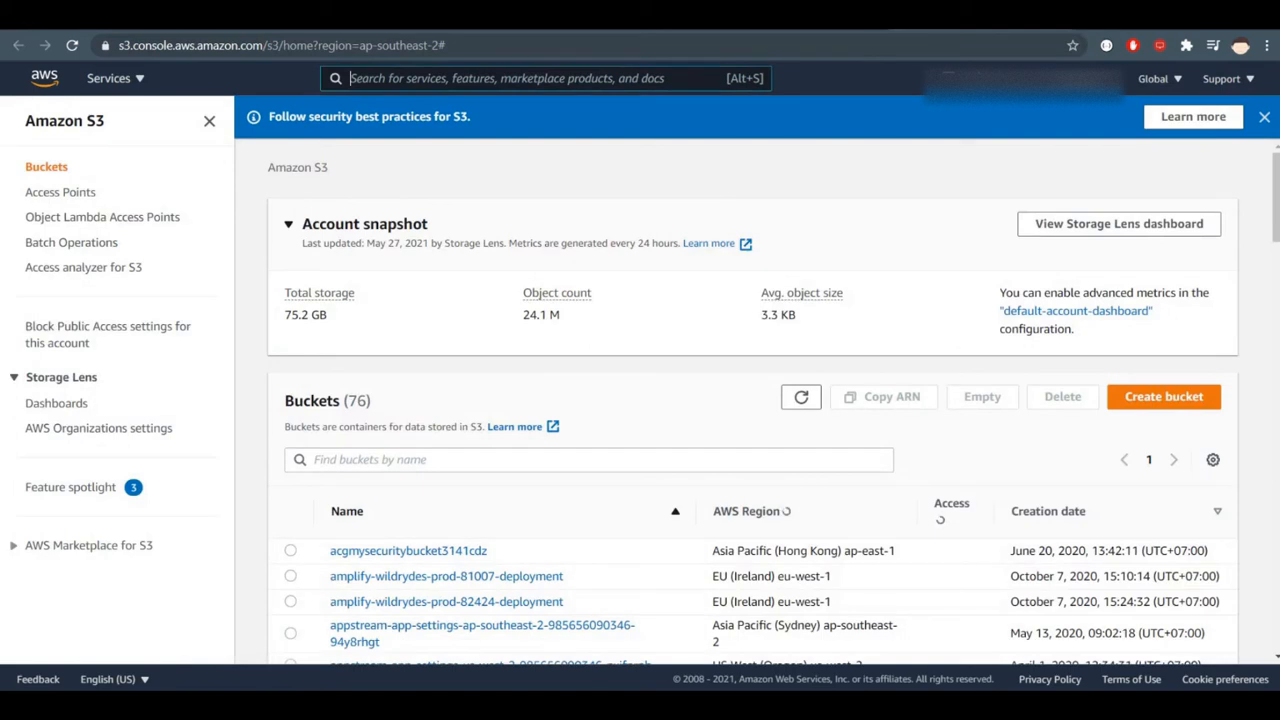
pyautogui.click(428, 457)
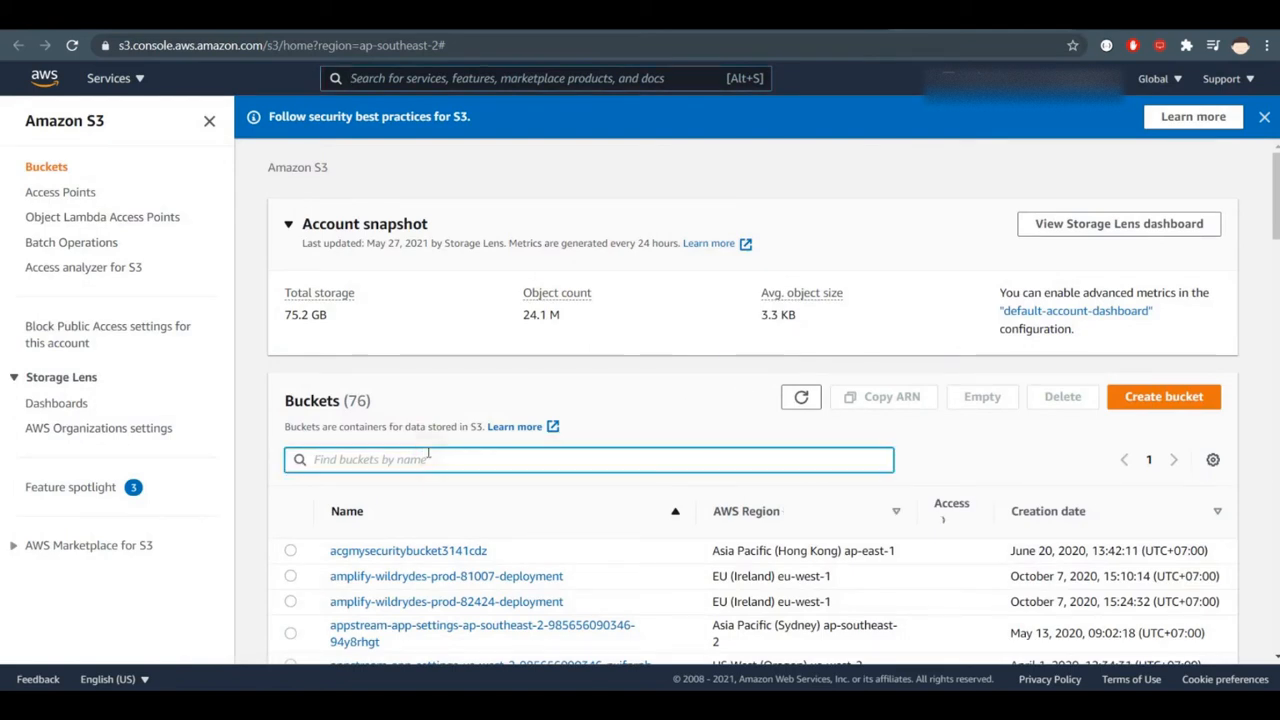
pyautogui.write('trans')
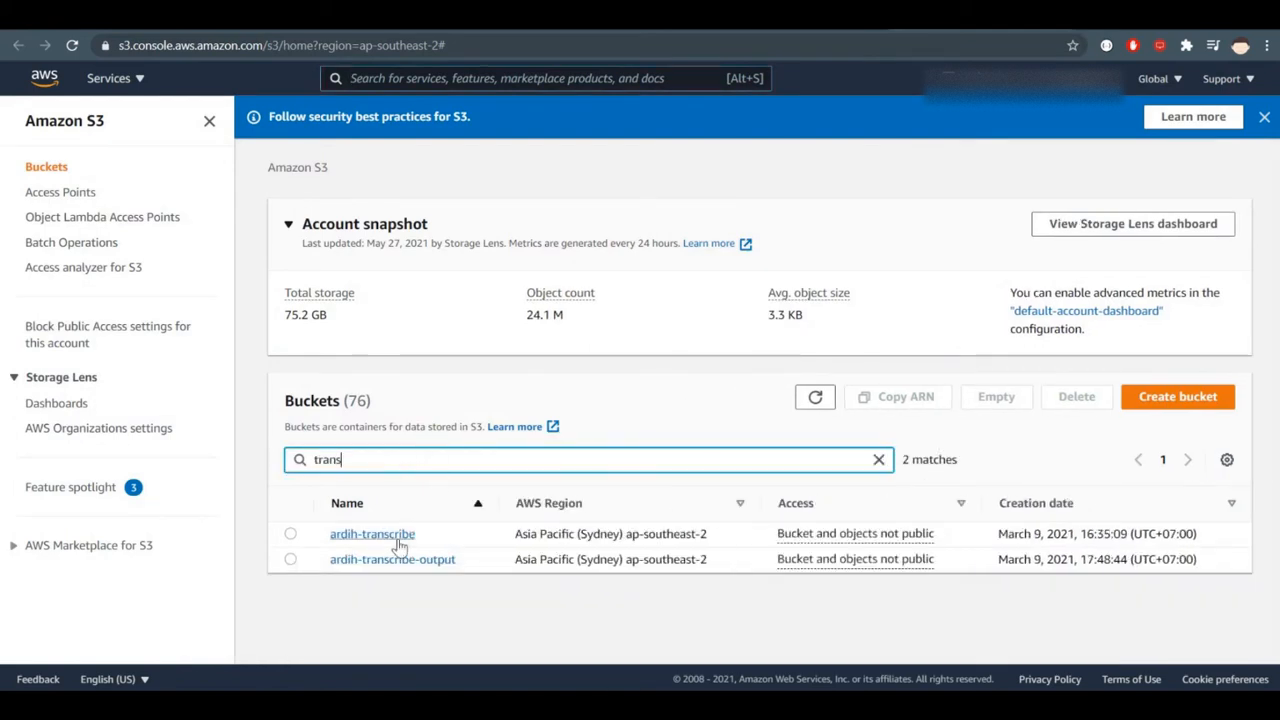
pyautogui.click(397, 540)
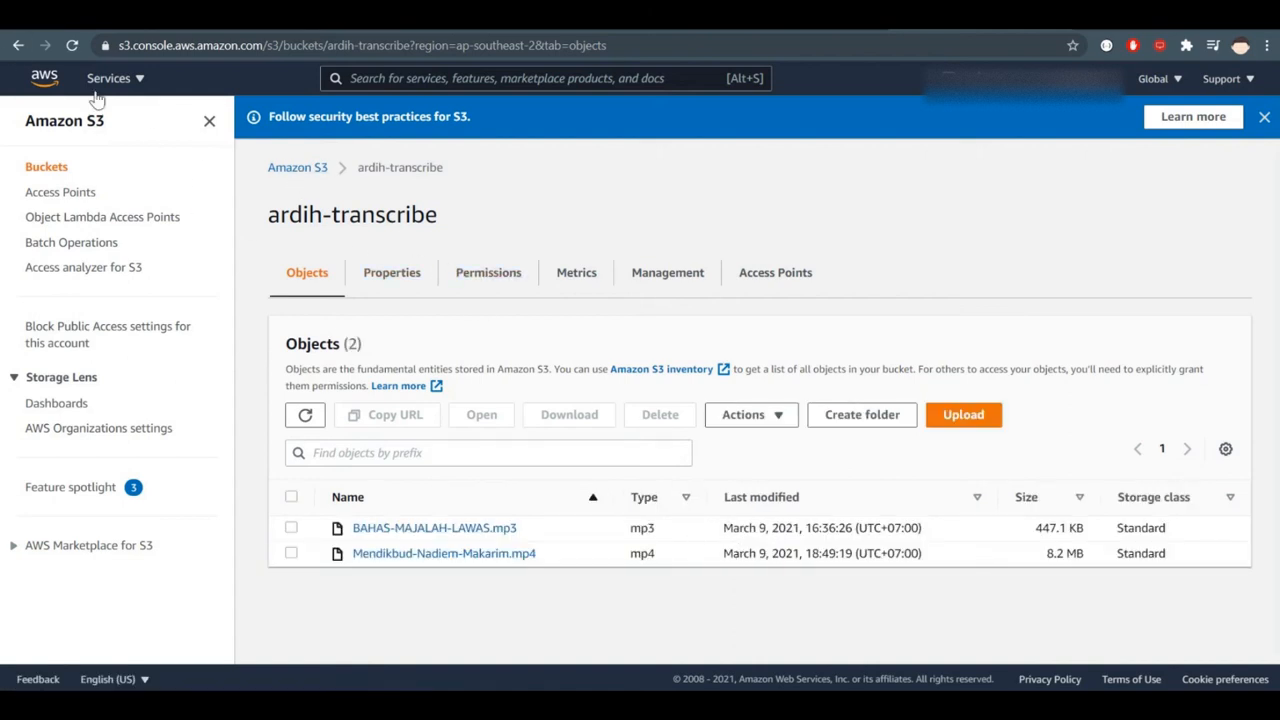
pyautogui.click(18, 45)
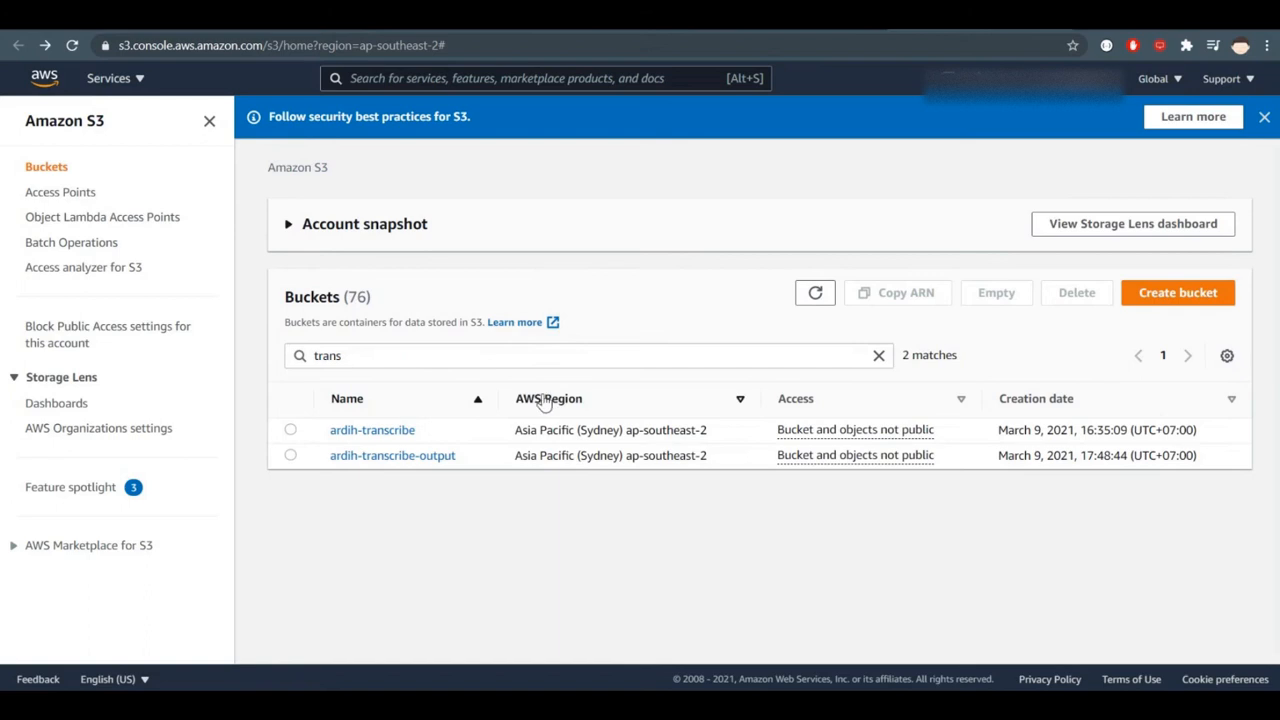
pyautogui.click(386, 456)
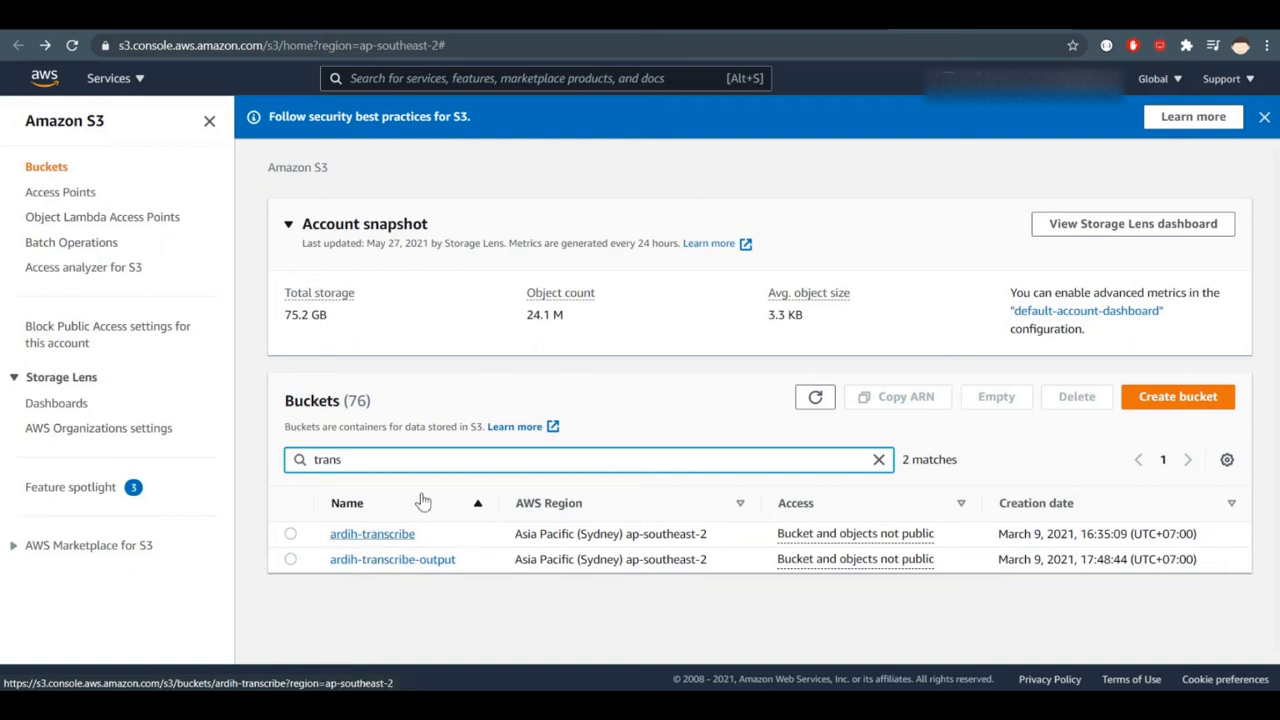
# - Return to the 00-aws-transcribe Lambda function and review the media settings in the params block of index.js
pyautogui.click(765, 18)
pyautogui.click(664, 412)
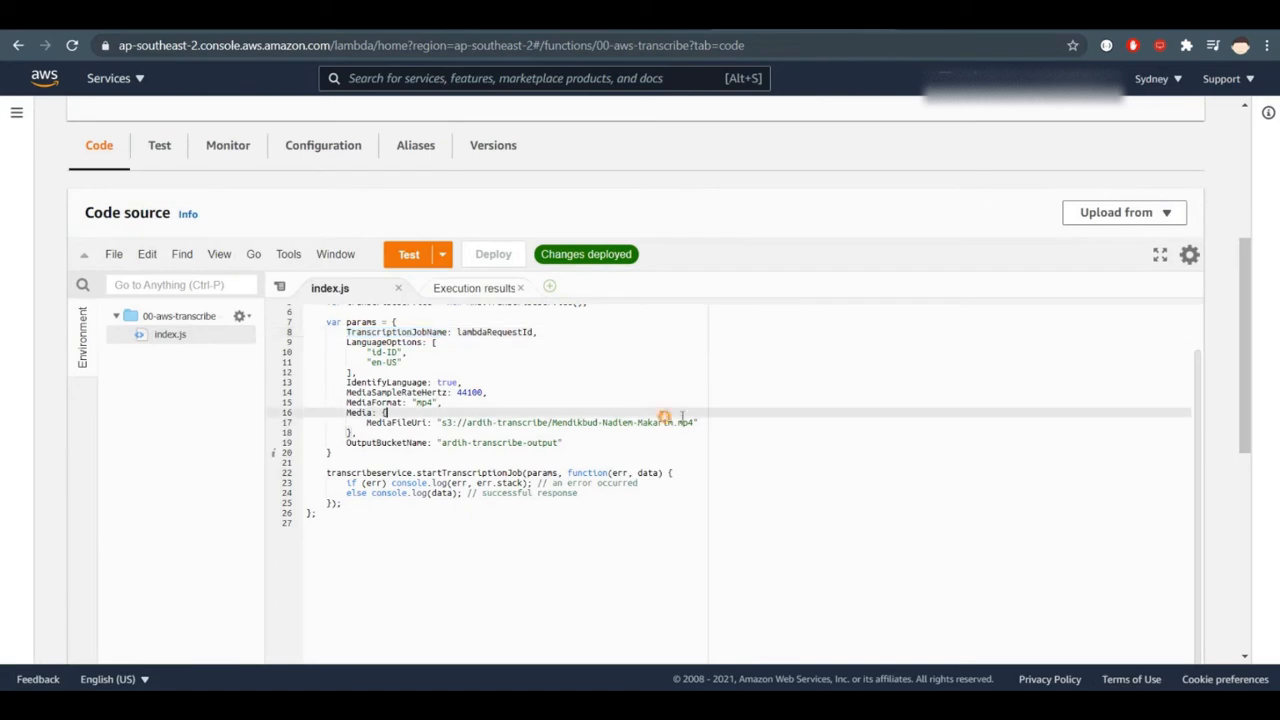
pyautogui.scroll(2, 911, 440)
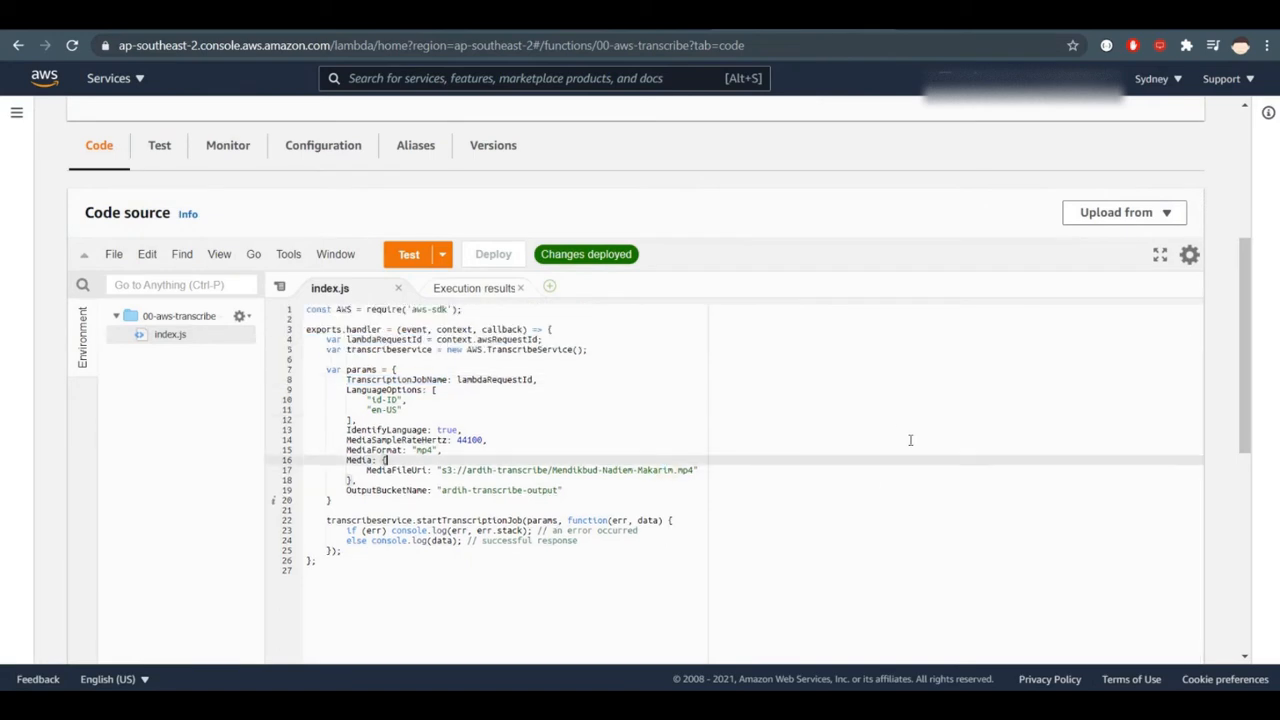
pyautogui.scroll(1, 911, 440)
pyautogui.moveTo(1245, 350); pyautogui.dragTo(1245, 405)
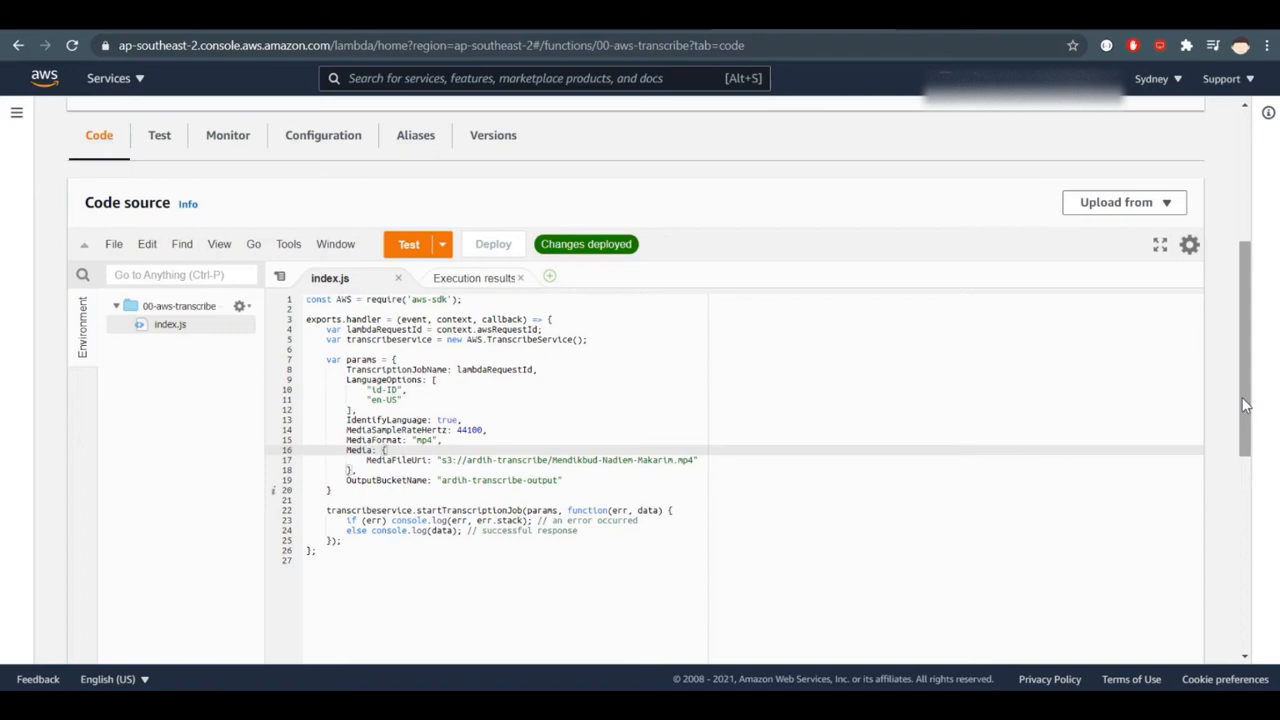
# - Start adding a trigger to the 00-aws-transcribe function and choose S3 as the trigger source
pyautogui.scroll(3, 1240, 400)
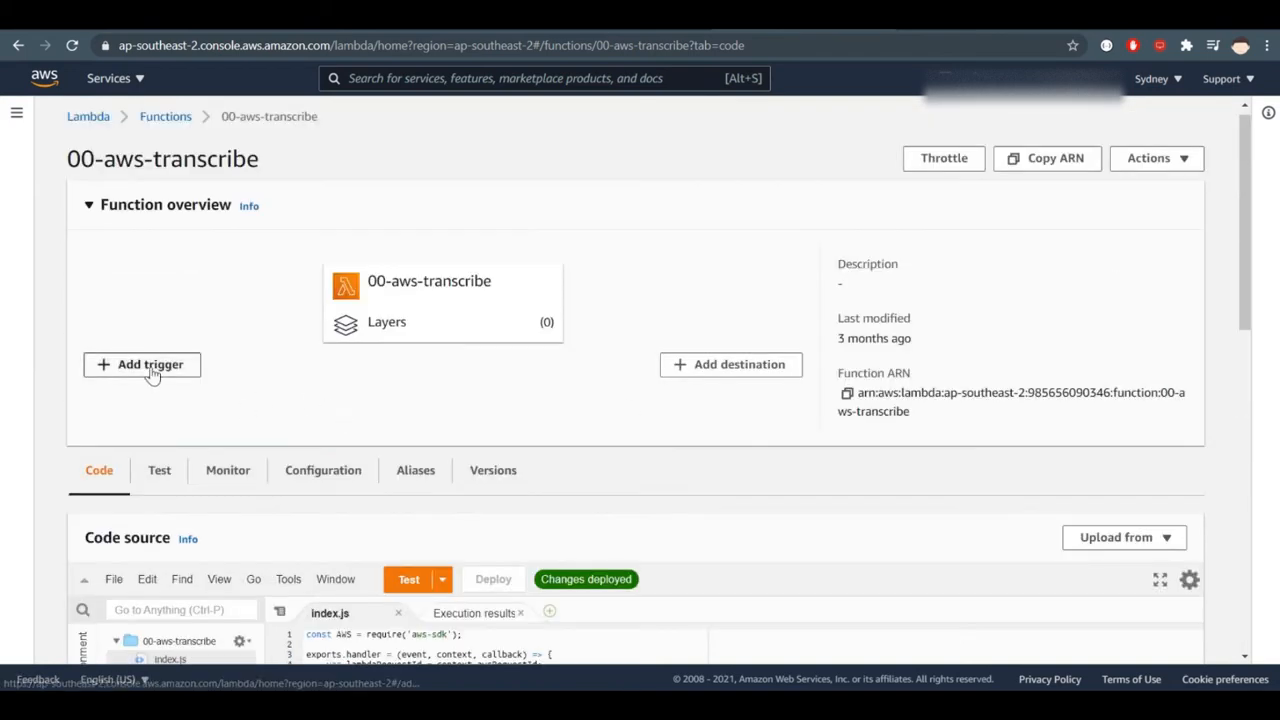
pyautogui.click(150, 366)
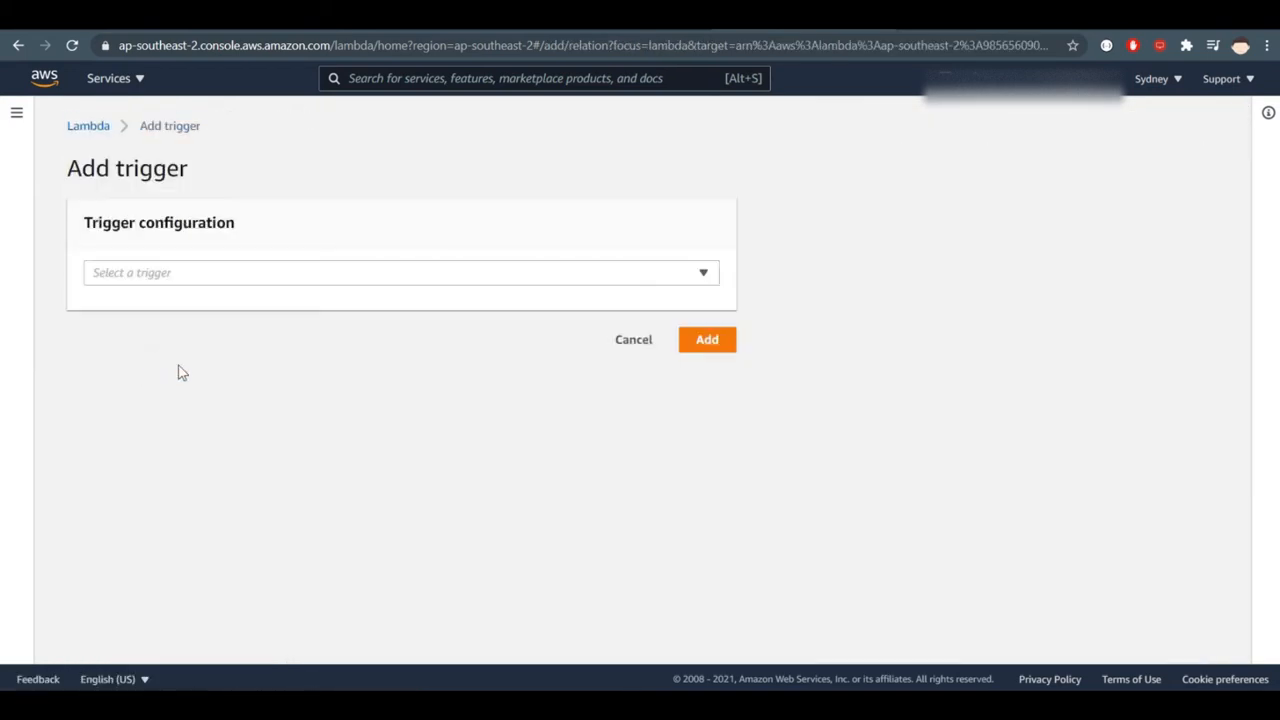
pyautogui.click(322, 280)
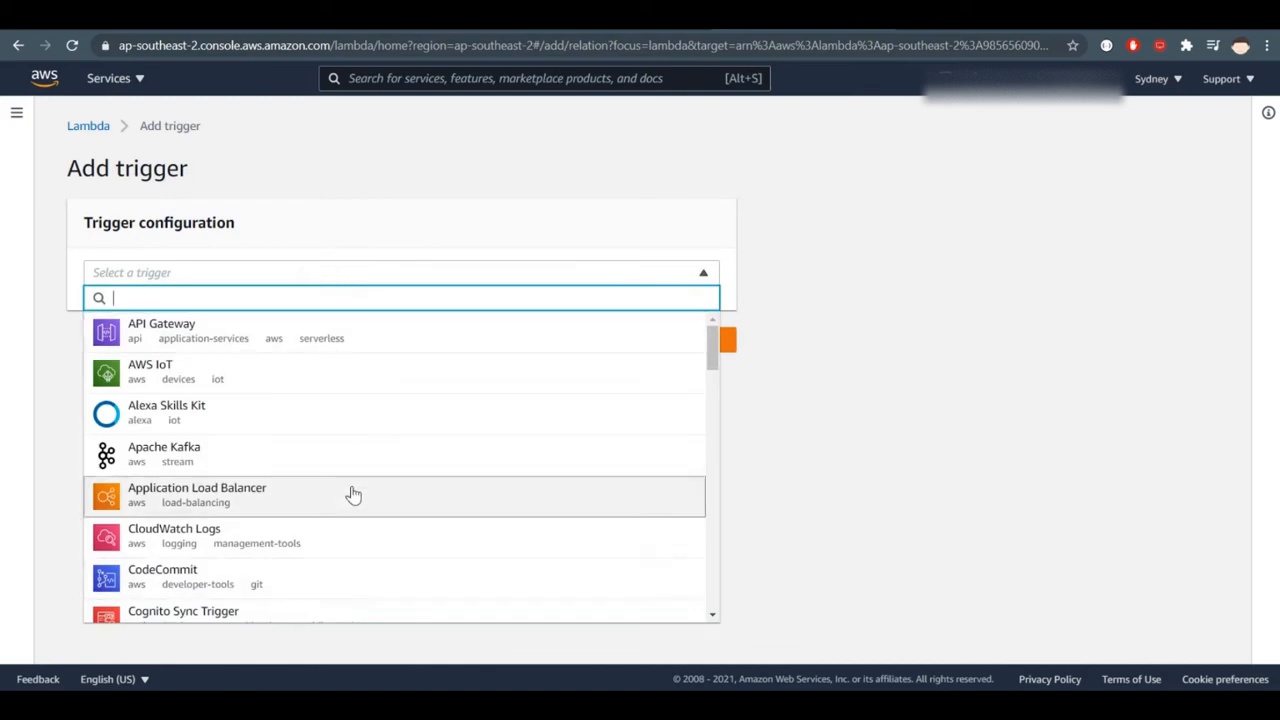
pyautogui.scroll(-3, 352, 494)
pyautogui.write('s3')
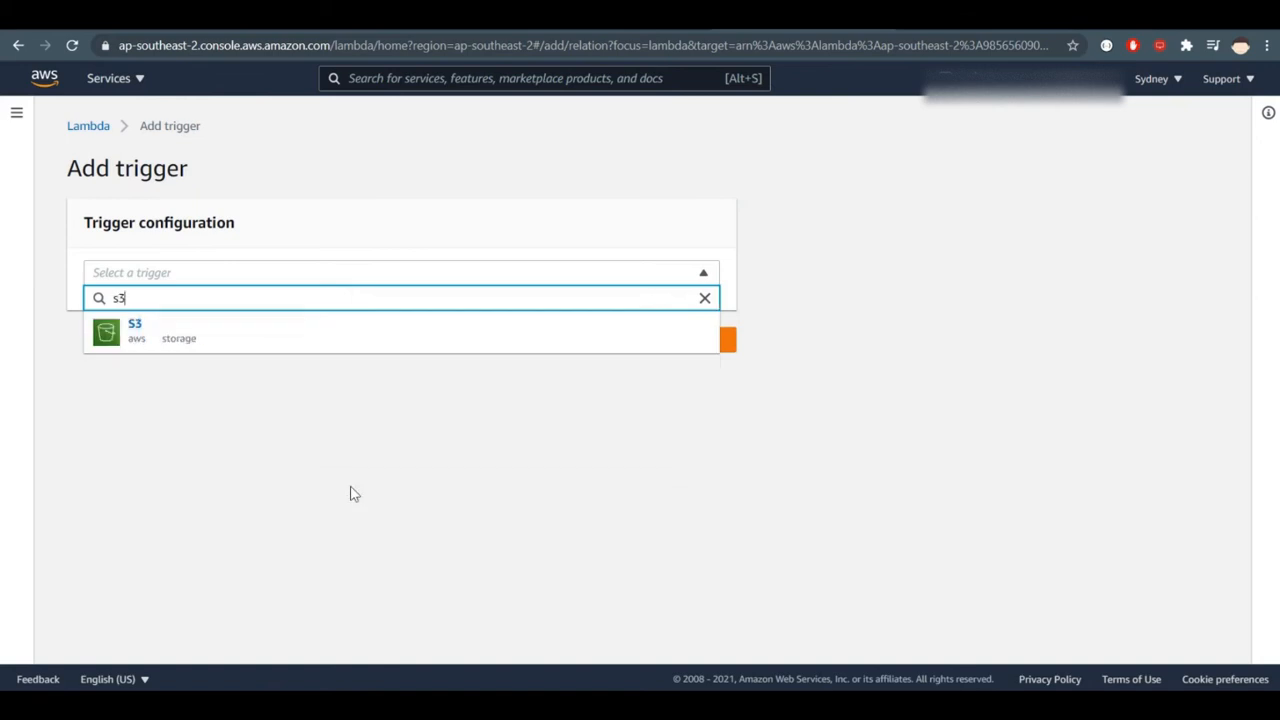
pyautogui.click(311, 343)
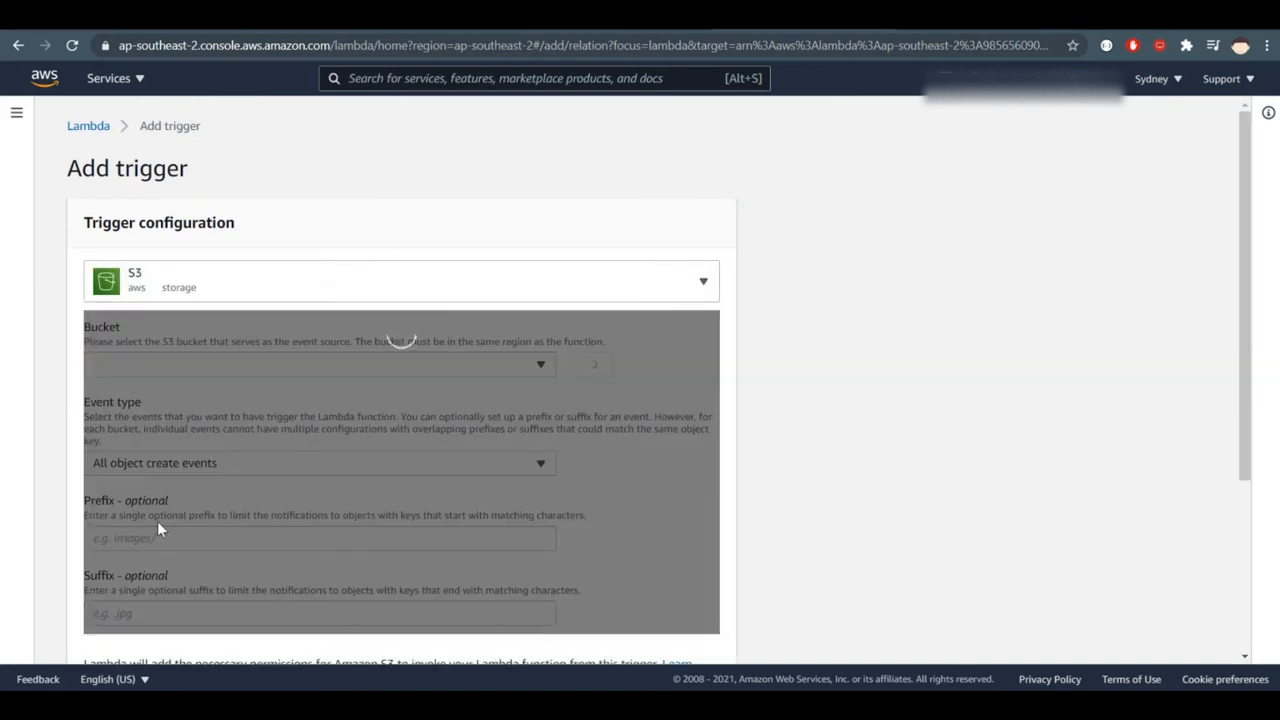
# - Select the ardih-transcribe bucket as the trigger's event source and check the All object create events type
pyautogui.click(484, 367)
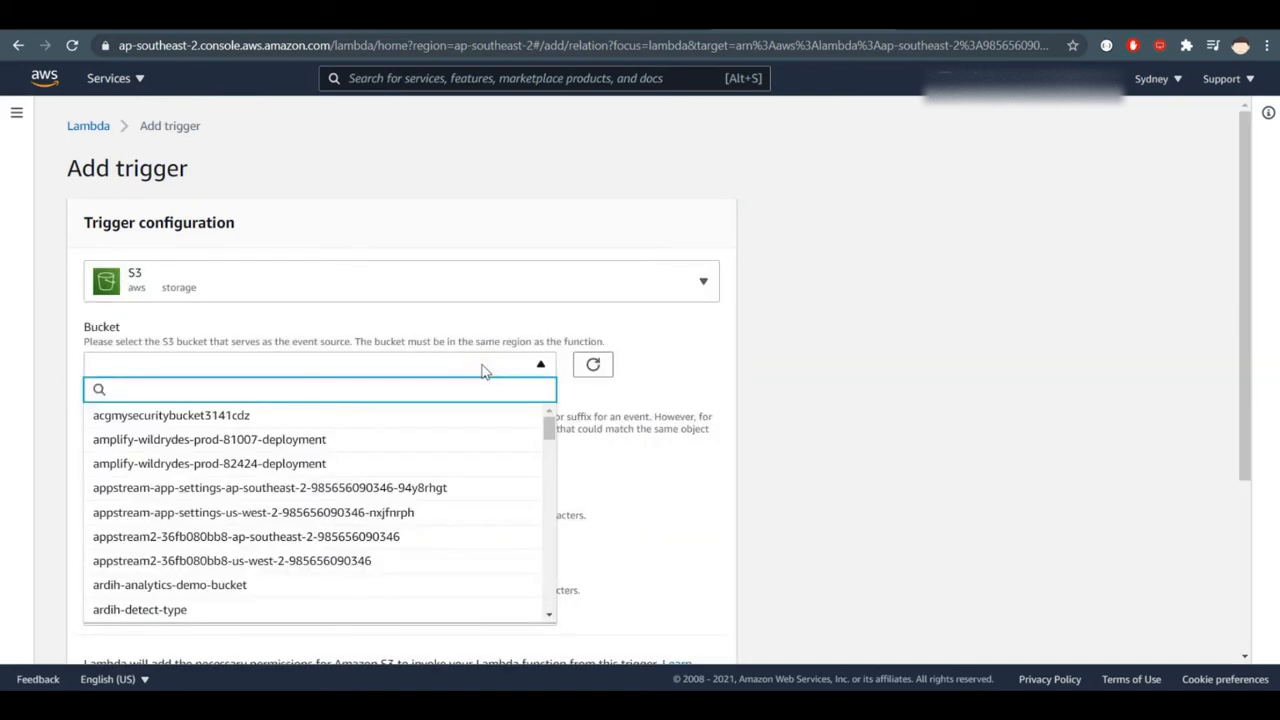
pyautogui.write('trans')
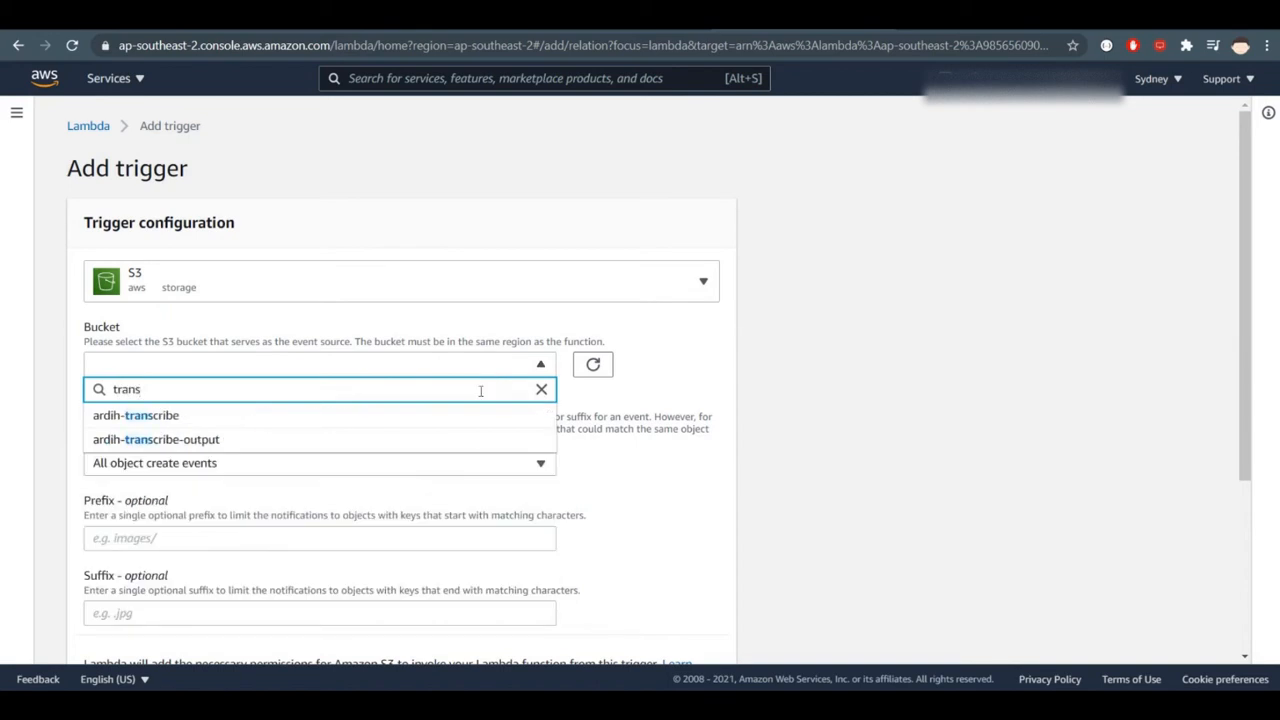
pyautogui.click(460, 415)
pyautogui.scroll(-1, 797, 437)
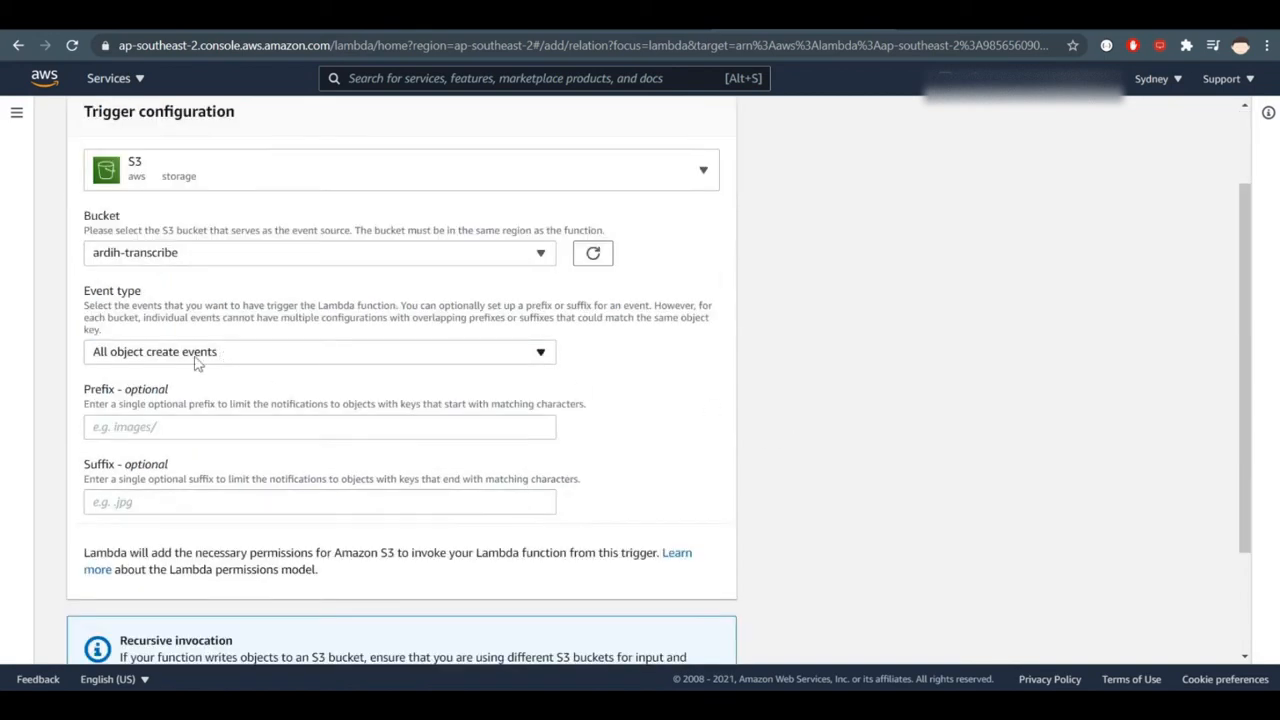
pyautogui.click(156, 356)
pyautogui.click(210, 356)
# - Examine the optional prefix and suffix filters of the S3 trigger, and cancel adding the trigger
pyautogui.click(116, 428)
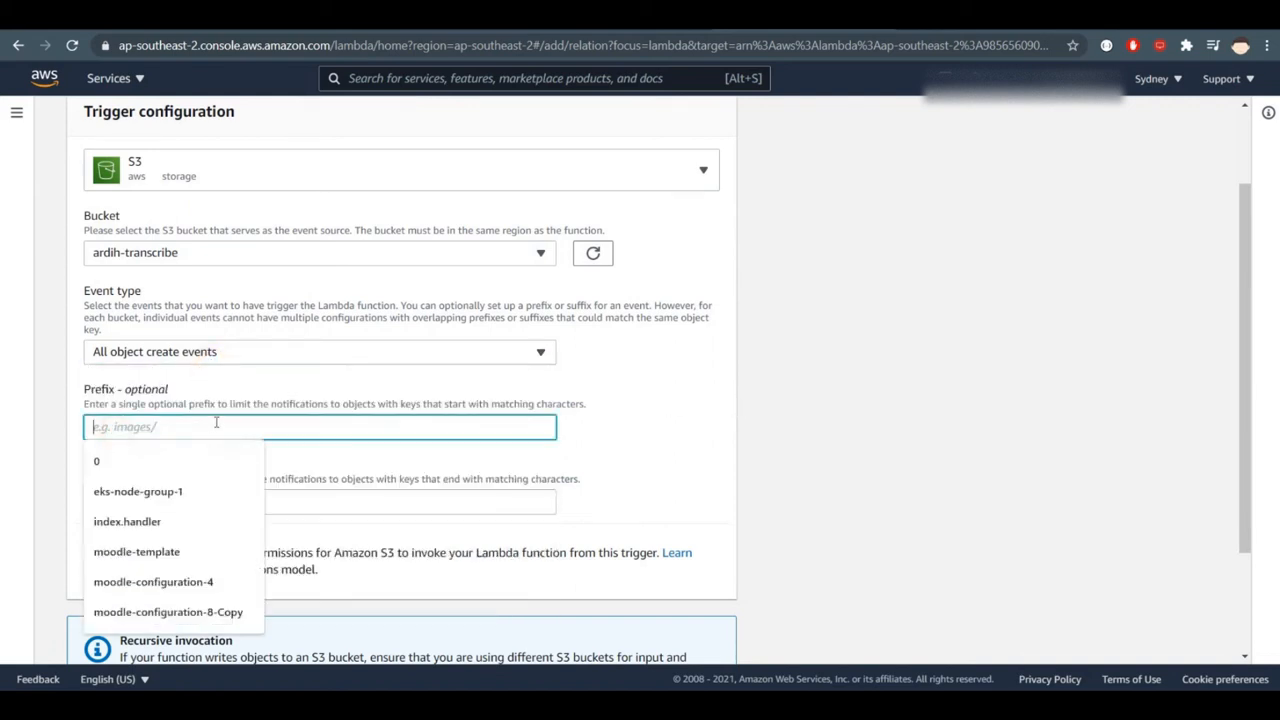
pyautogui.click(797, 492)
pyautogui.scroll(-1, 795, 477)
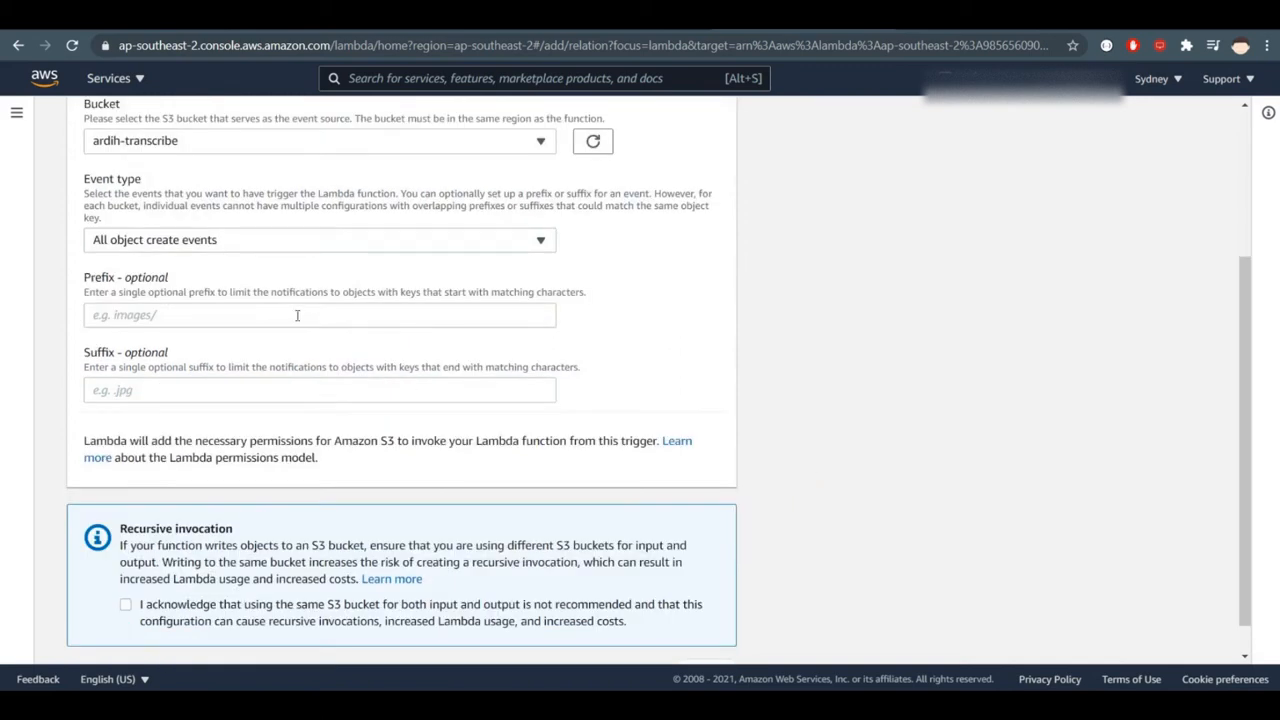
pyautogui.moveTo(126, 355); pyautogui.dragTo(169, 358)
pyautogui.click(163, 366)
pyautogui.moveTo(91, 364); pyautogui.dragTo(84, 365)
pyautogui.click(277, 361)
pyautogui.scroll(-1, 800, 350)
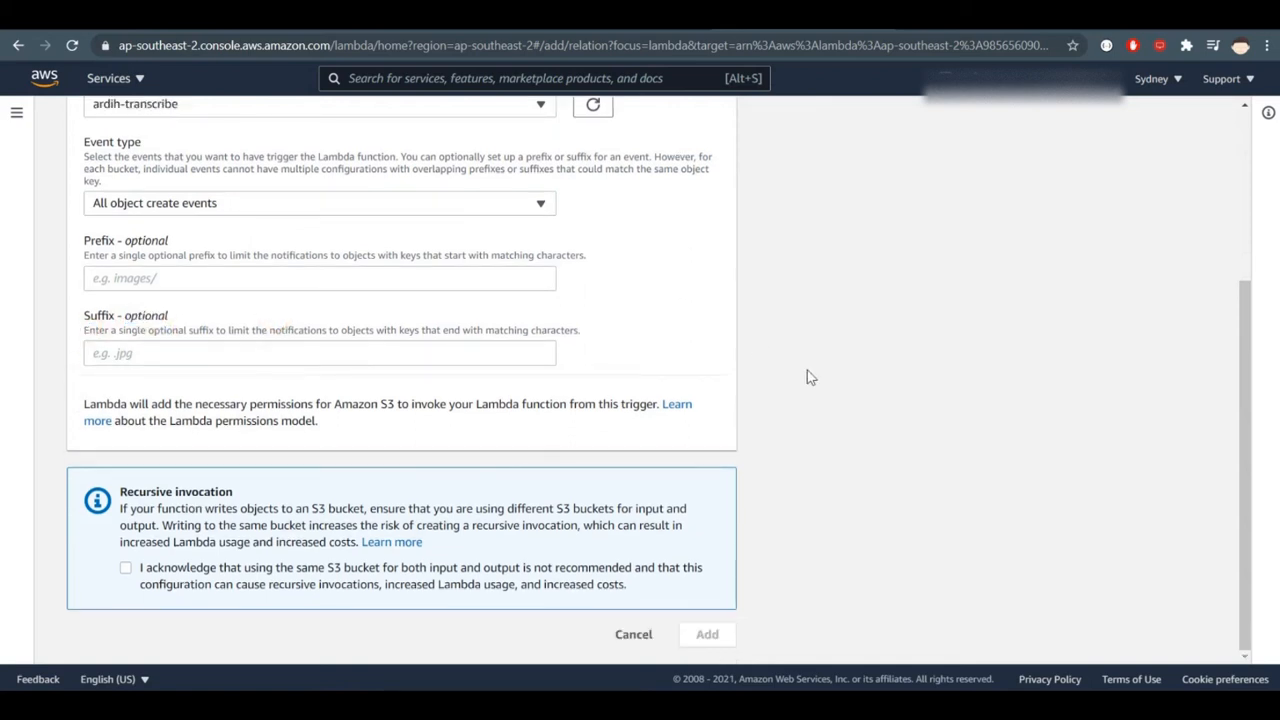
pyautogui.click(652, 634)
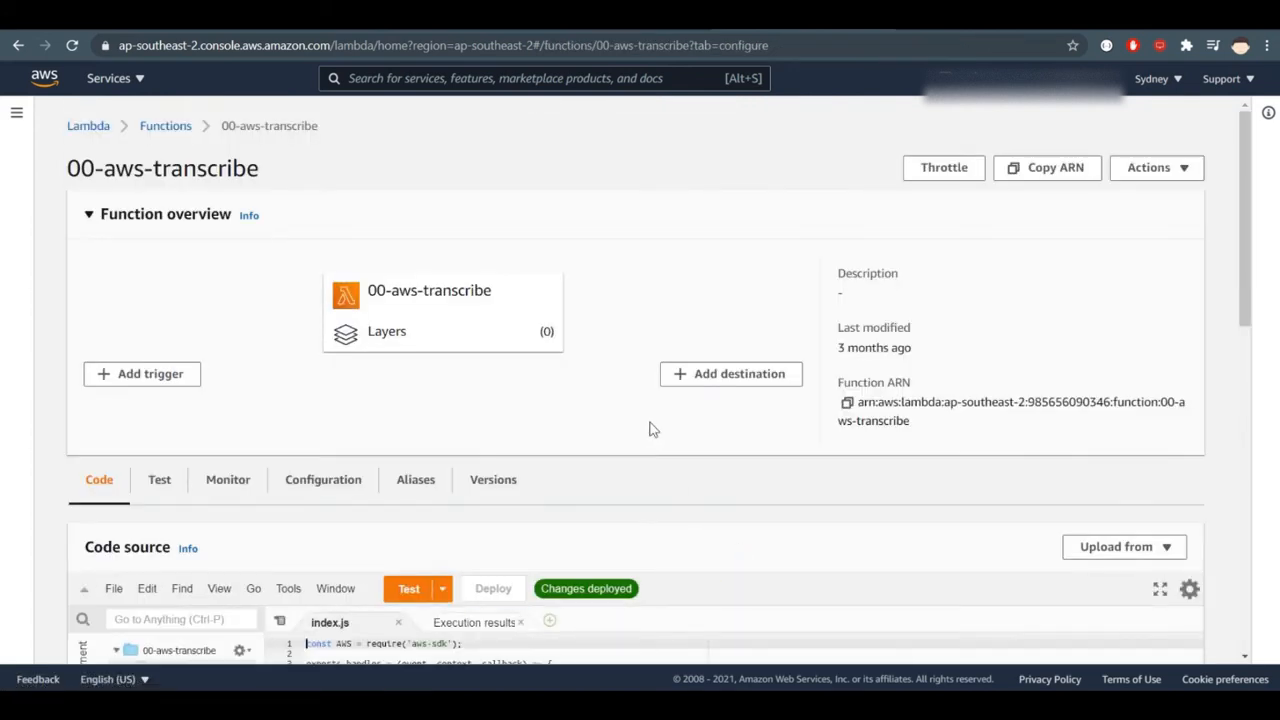
# - Examine the handler's event argument and the lambdaRequestId and transcribeservice variables in the function's index.js
pyautogui.scroll(-2, 654, 436)
pyautogui.click(490, 480)
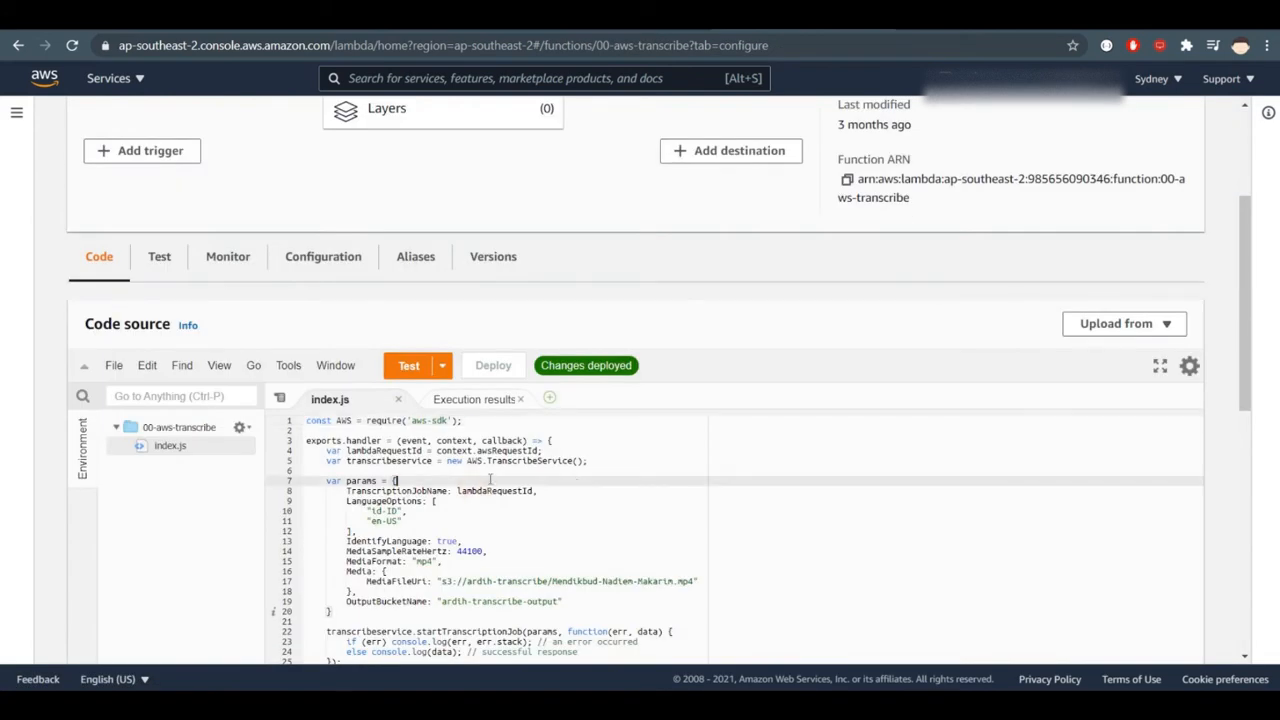
pyautogui.doubleClick(405, 441)
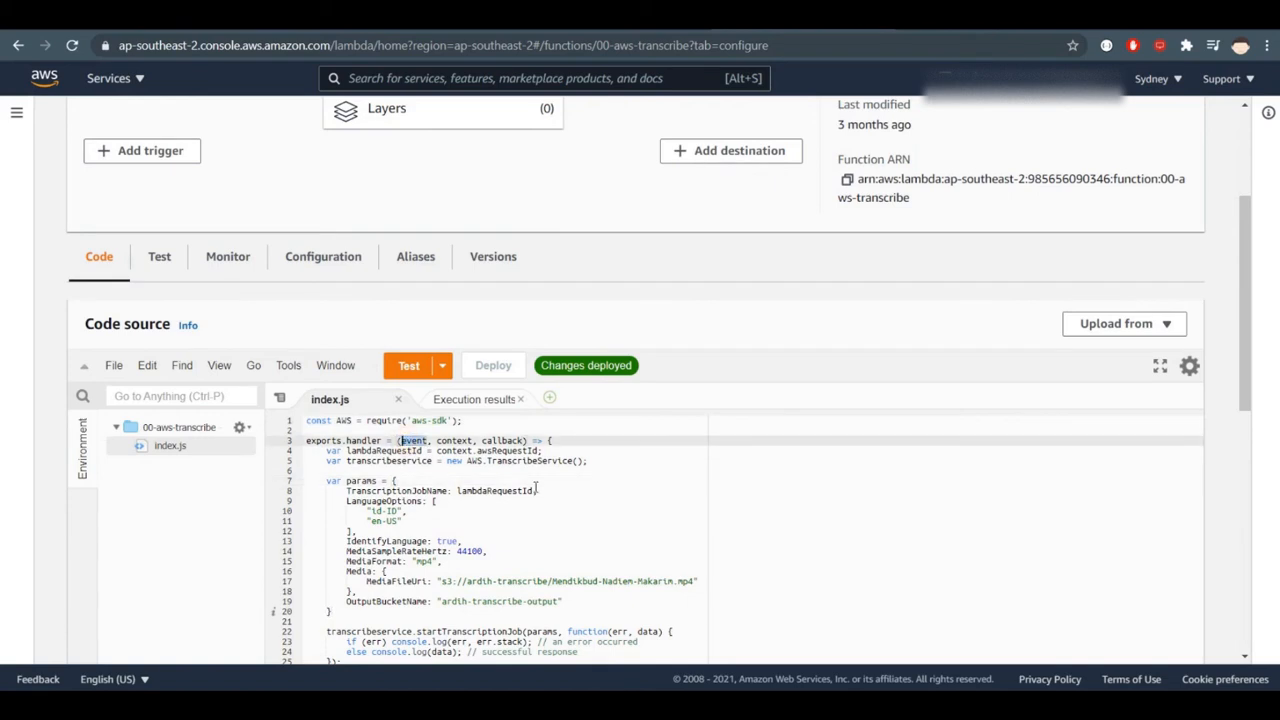
pyautogui.click(491, 451)
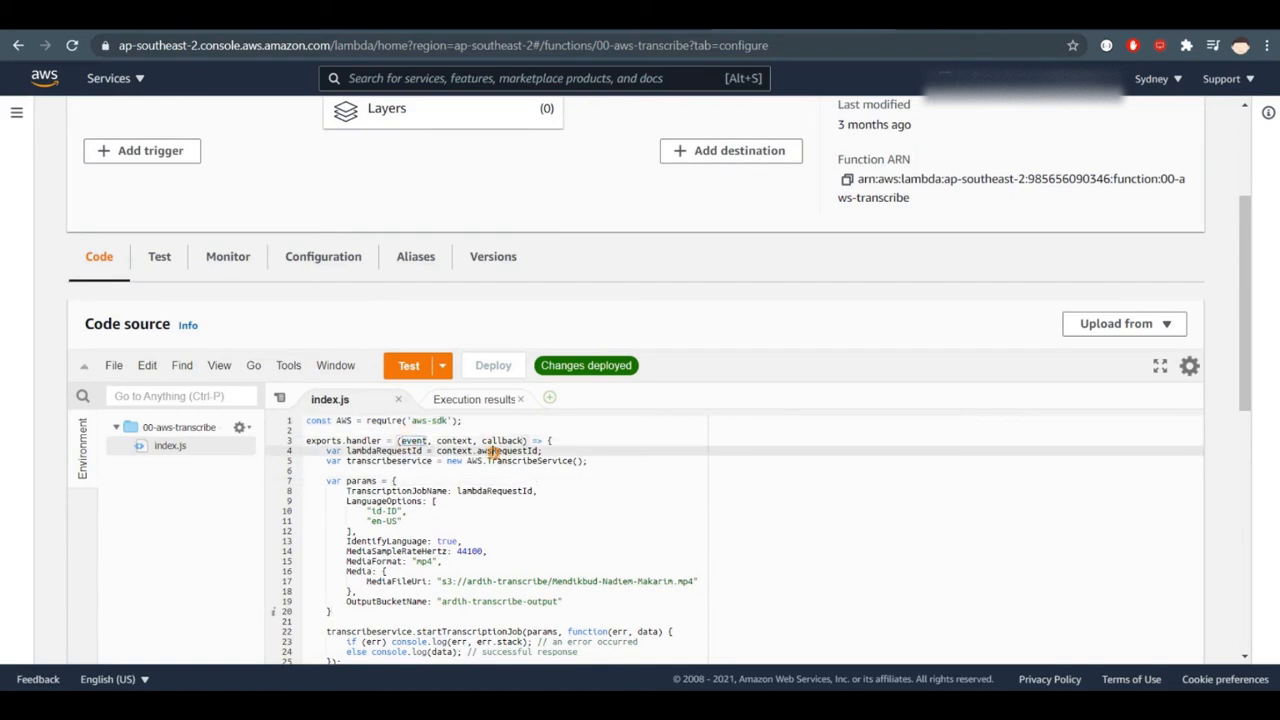
pyautogui.moveTo(1245, 322); pyautogui.dragTo(1243, 362)
pyautogui.click(415, 343)
pyautogui.click(414, 336)
pyautogui.click(621, 365)
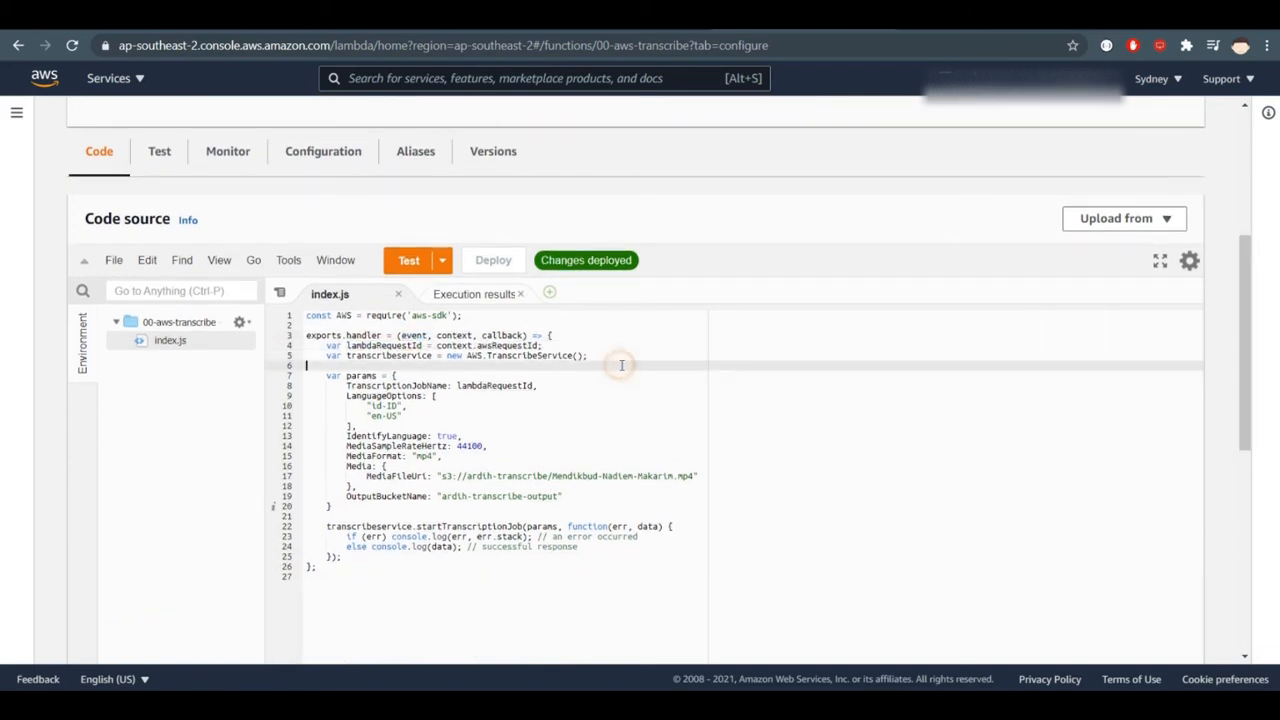
# - Examine the MediaFileUri value in index.js, highlighting its S3 path
pyautogui.click(688, 482)
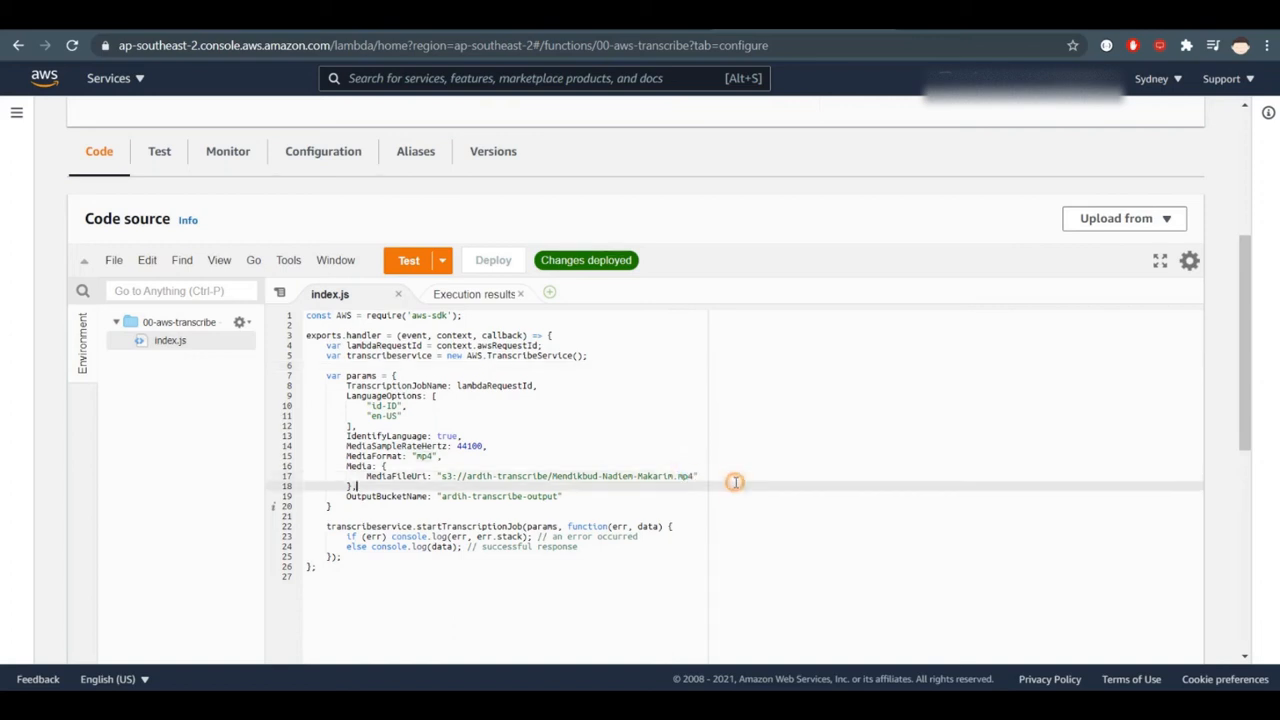
pyautogui.click(690, 478)
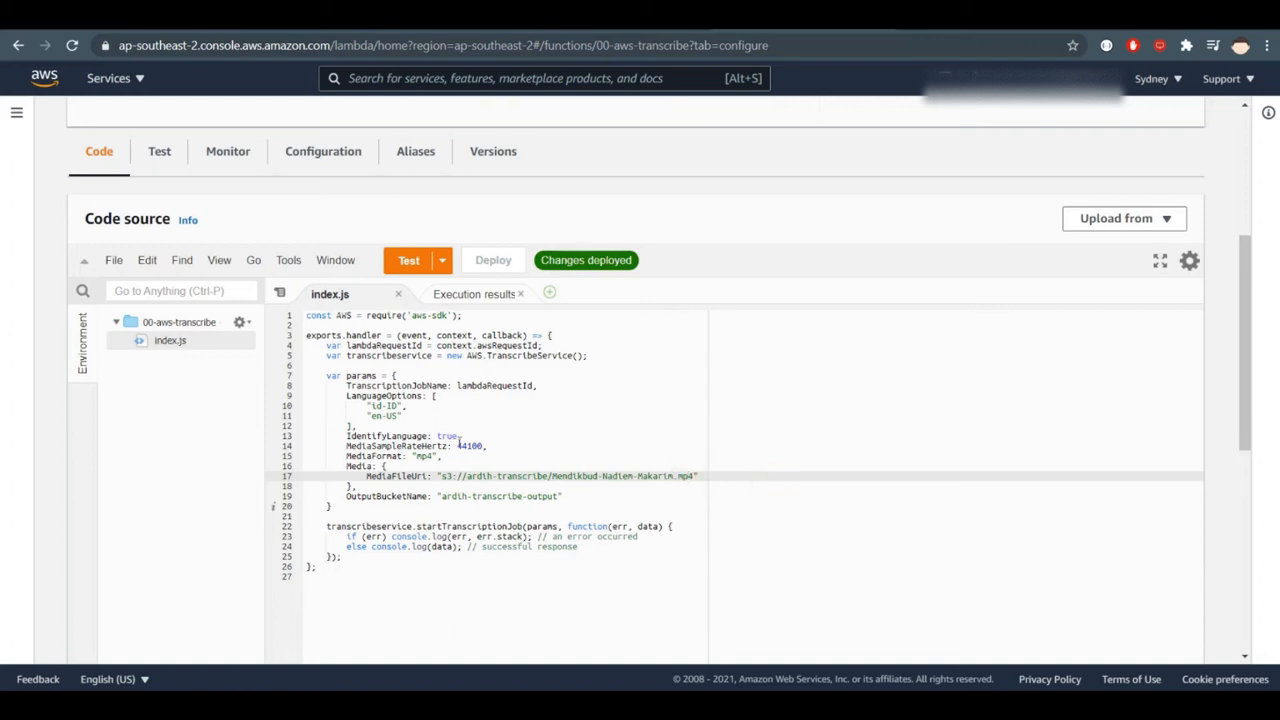
pyautogui.click(437, 476)
pyautogui.moveTo(437, 476); pyautogui.dragTo(692, 476)
pyautogui.doubleClick(686, 476)
pyautogui.click(726, 479)
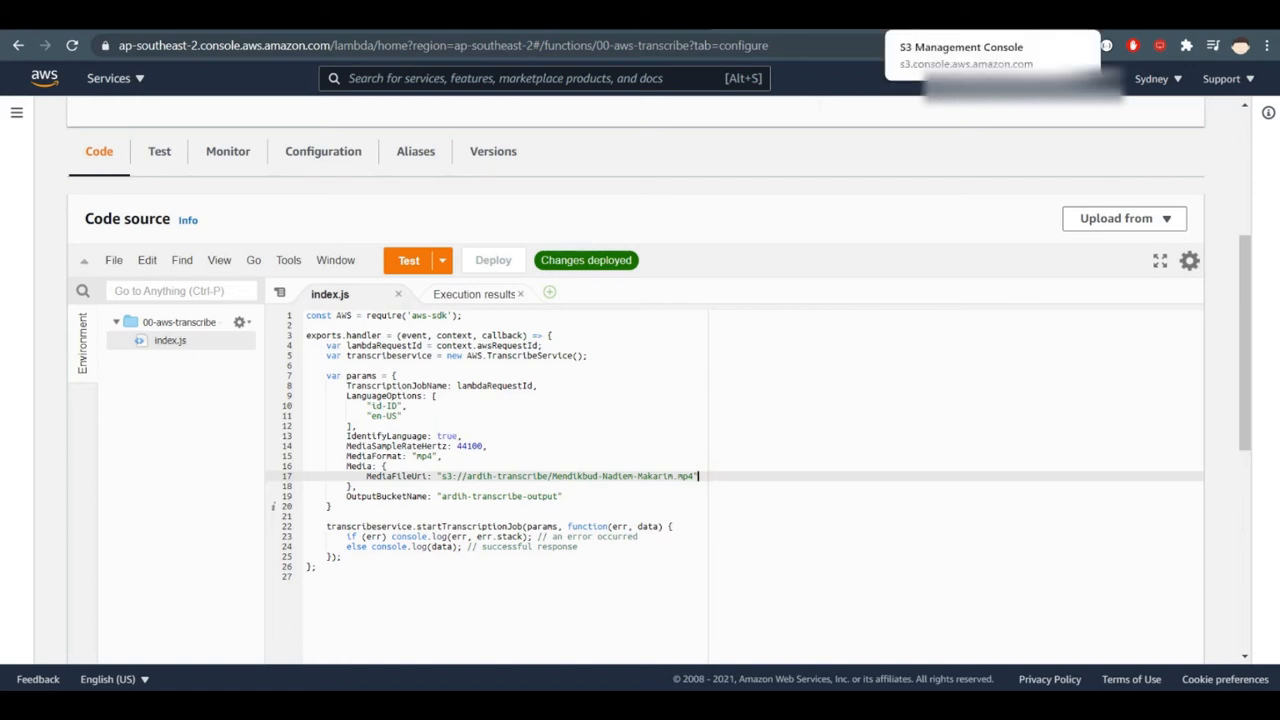
# - View the objects in the ardih-transcribe bucket in the S3 console and return to the Lambda function's code
pyautogui.click(960, 12)
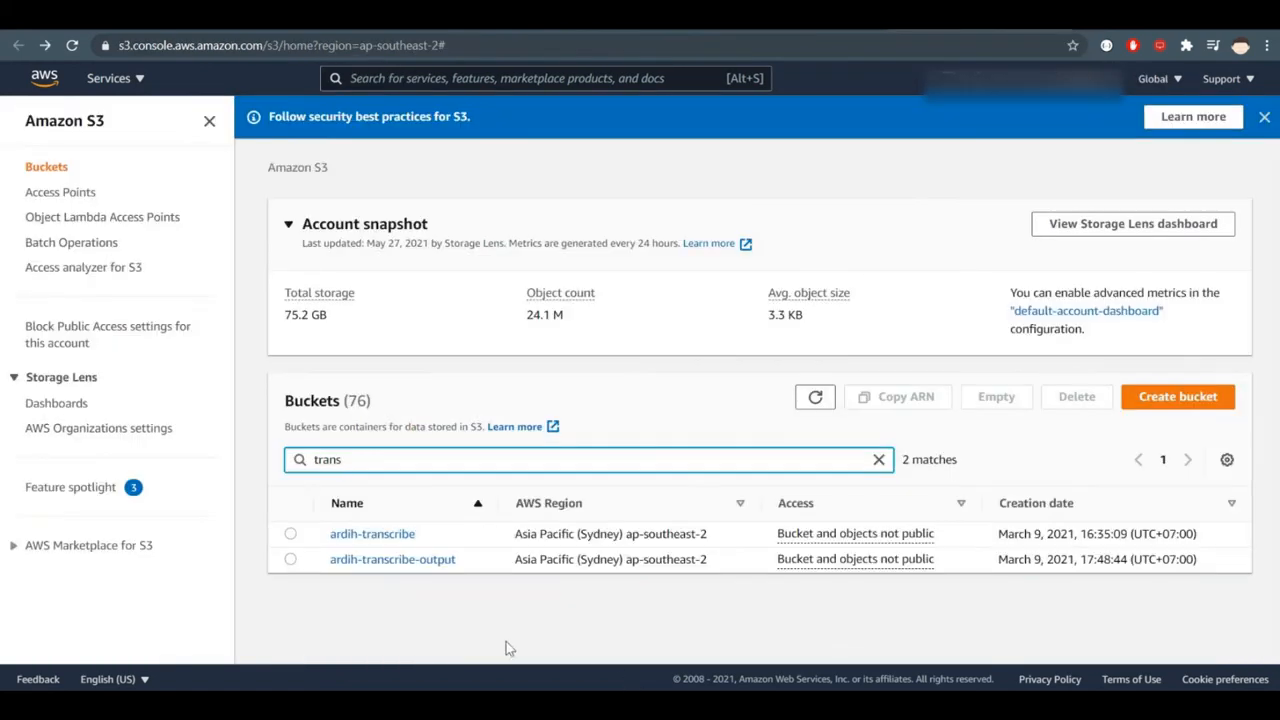
pyautogui.click(396, 538)
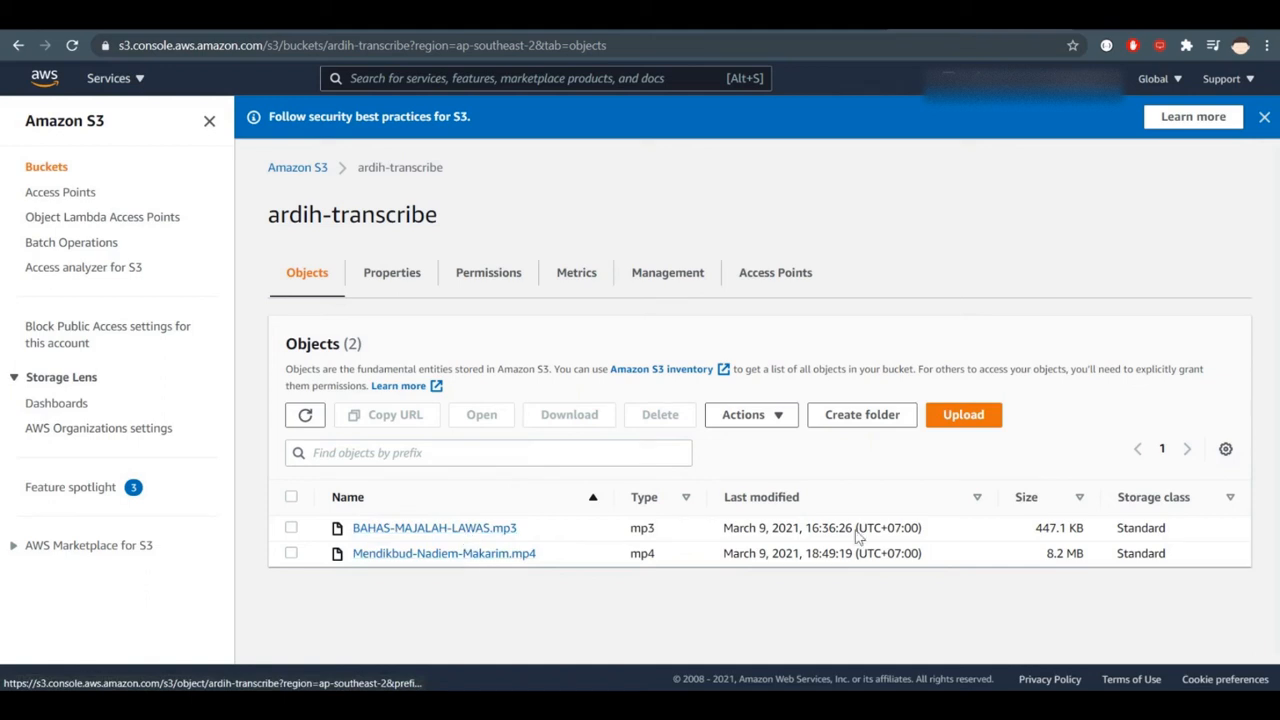
pyautogui.click(768, 16)
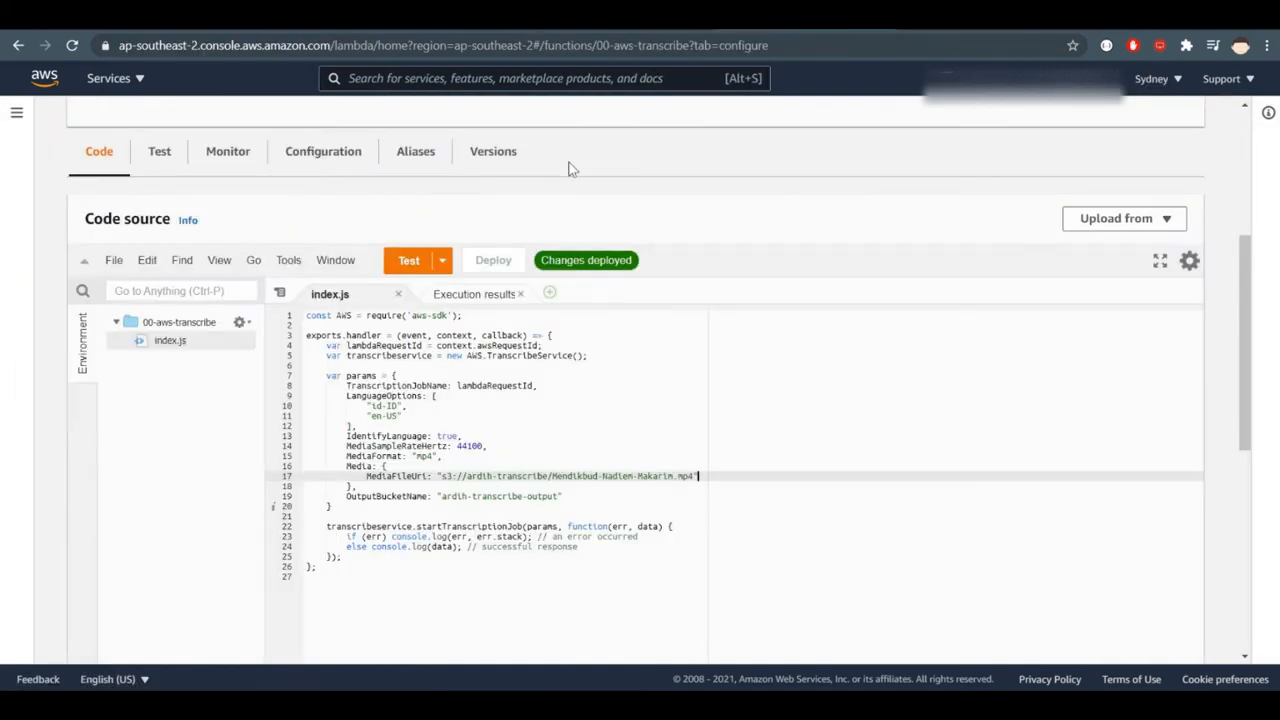
# - Switch to the Amazon Transcribe console and go from the job's details to the list of transcription jobs
pyautogui.click(590, 16)
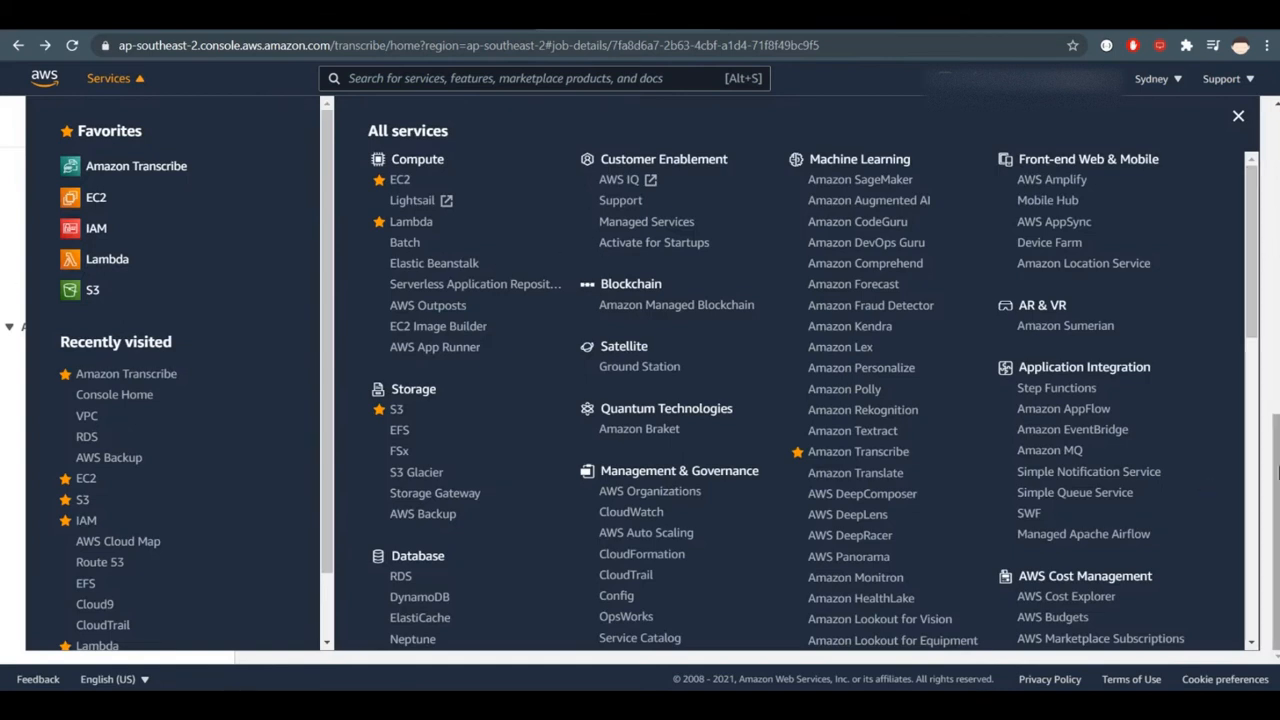
pyautogui.click(1276, 470)
pyautogui.scroll(10, 500, 457)
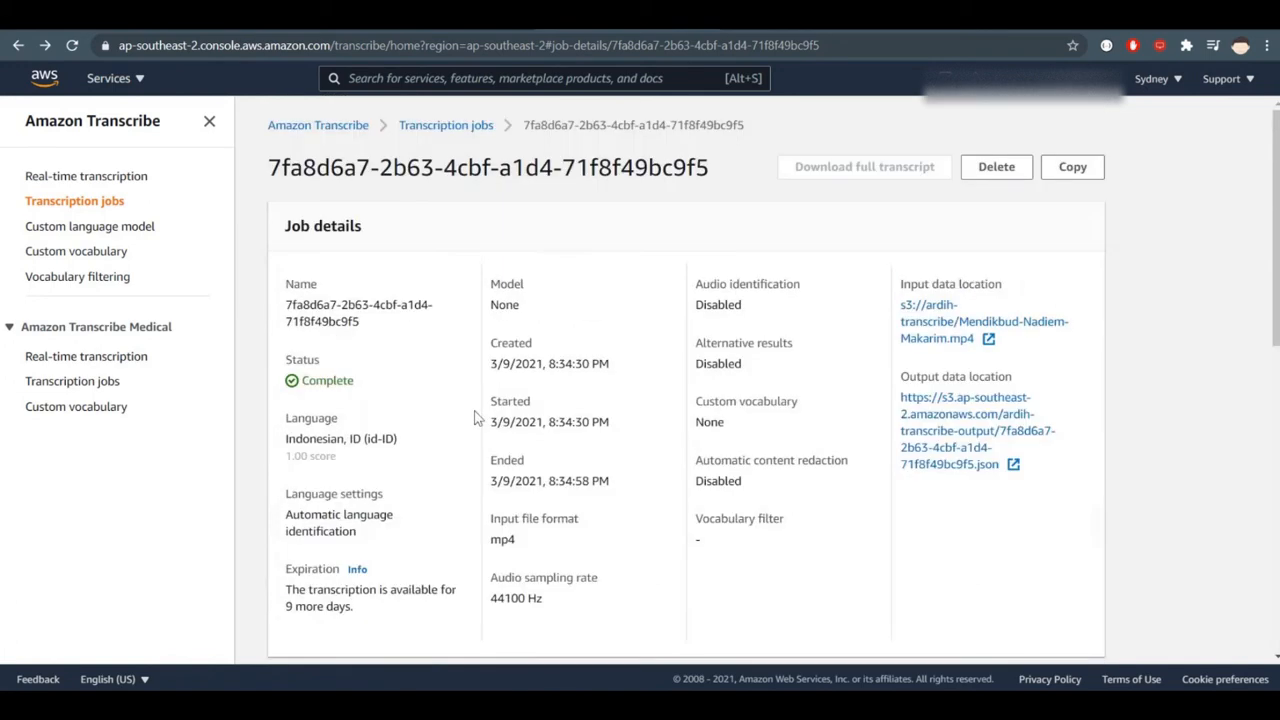
pyautogui.click(460, 128)
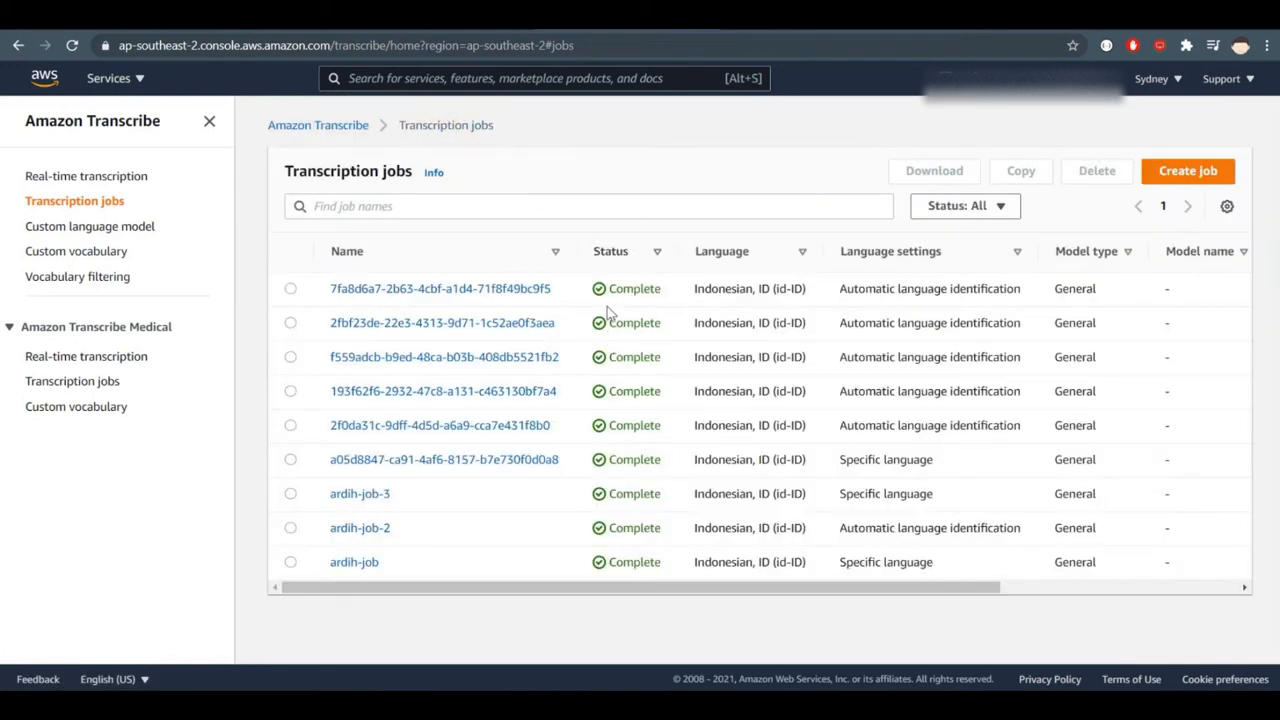
# - Check the Created column of the transcription jobs list, highlighting the creation time of the first job
pyautogui.moveTo(861, 589); pyautogui.dragTo(1128, 577)
pyautogui.moveTo(980, 292); pyautogui.dragTo(1079, 296)
pyautogui.click(1080, 298)
pyautogui.moveTo(980, 291); pyautogui.dragTo(1112, 290)
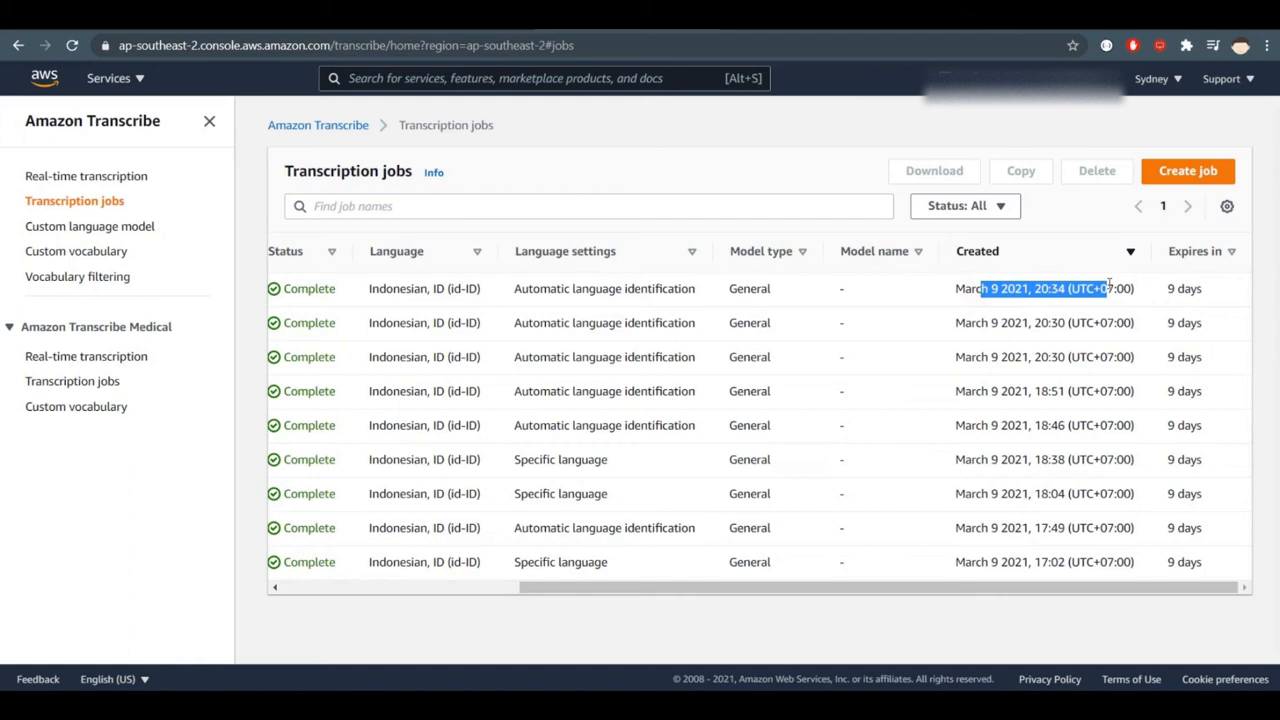
# - Switch from the transcription jobs list to the Lambda function's code and run its test
pyautogui.click(1110, 287)
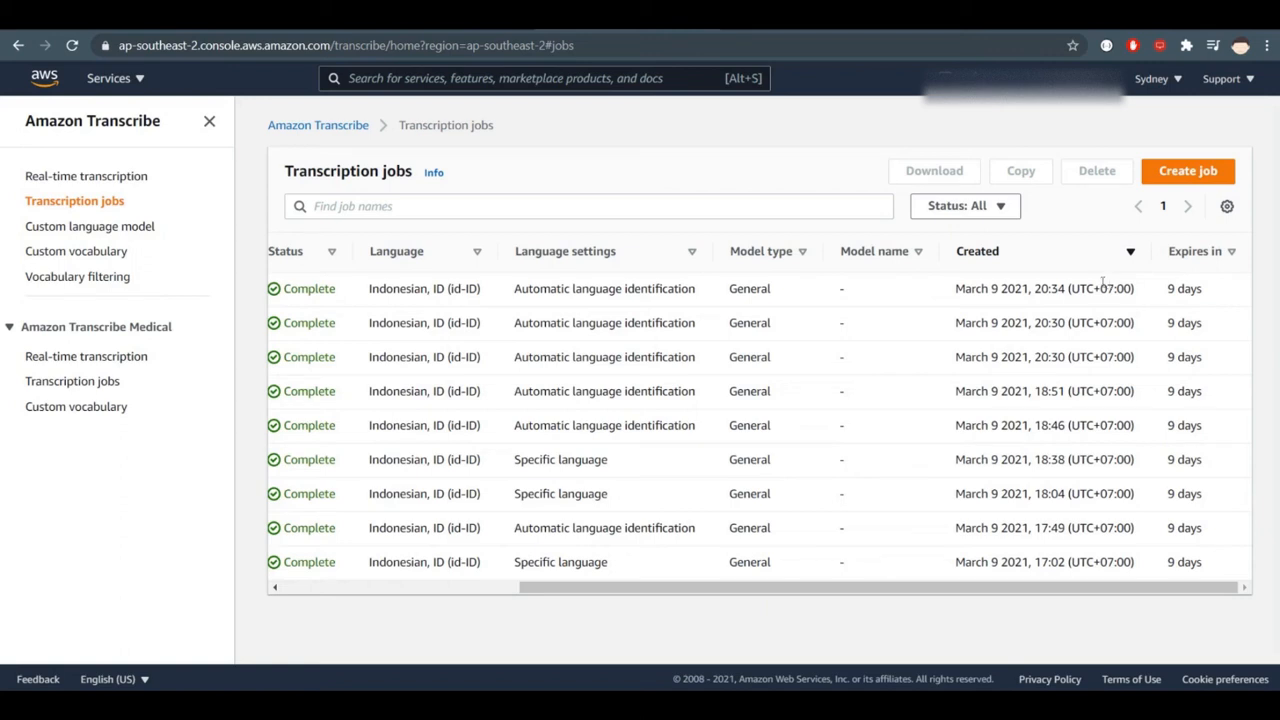
pyautogui.moveTo(768, 588); pyautogui.dragTo(463, 590)
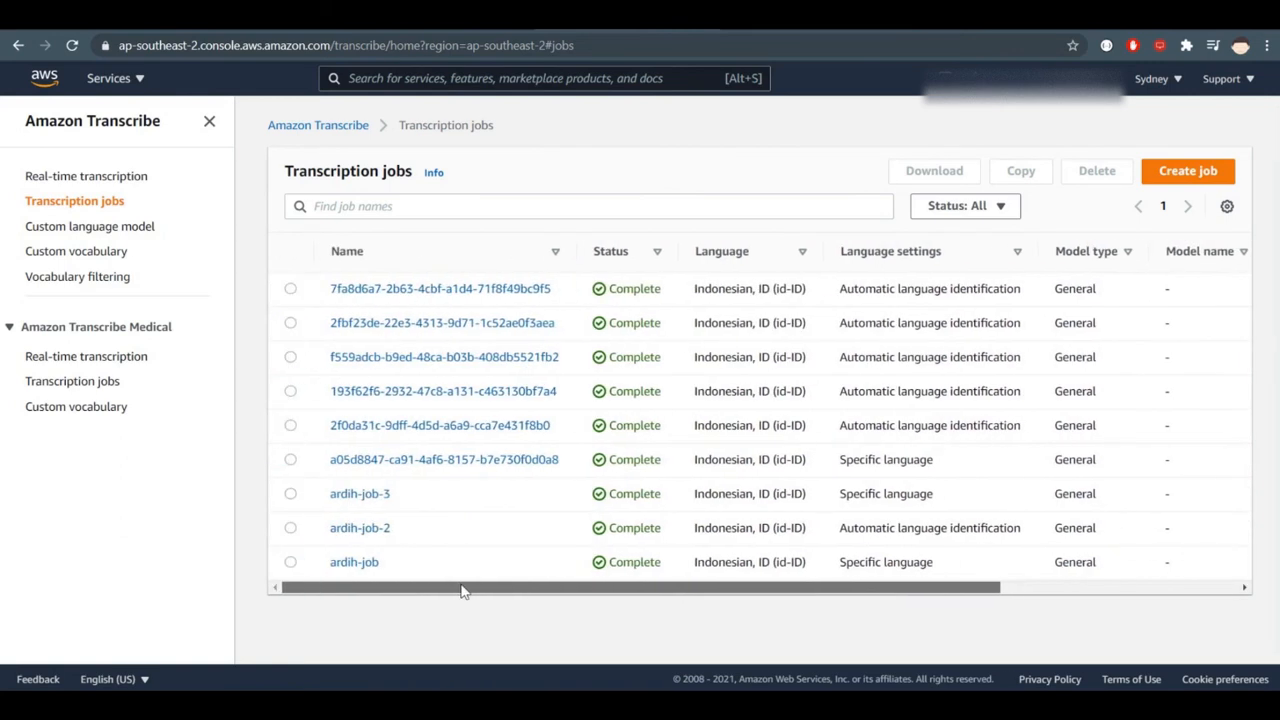
pyautogui.click(760, 15)
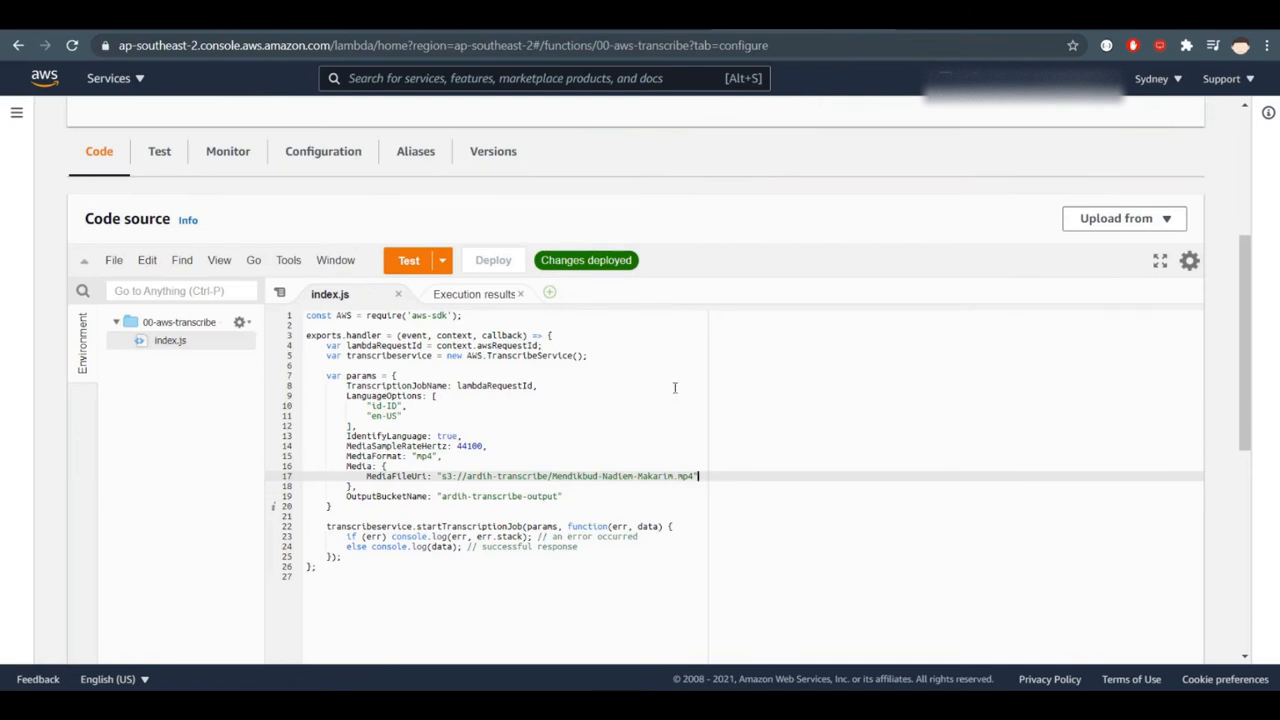
pyautogui.click(409, 262)
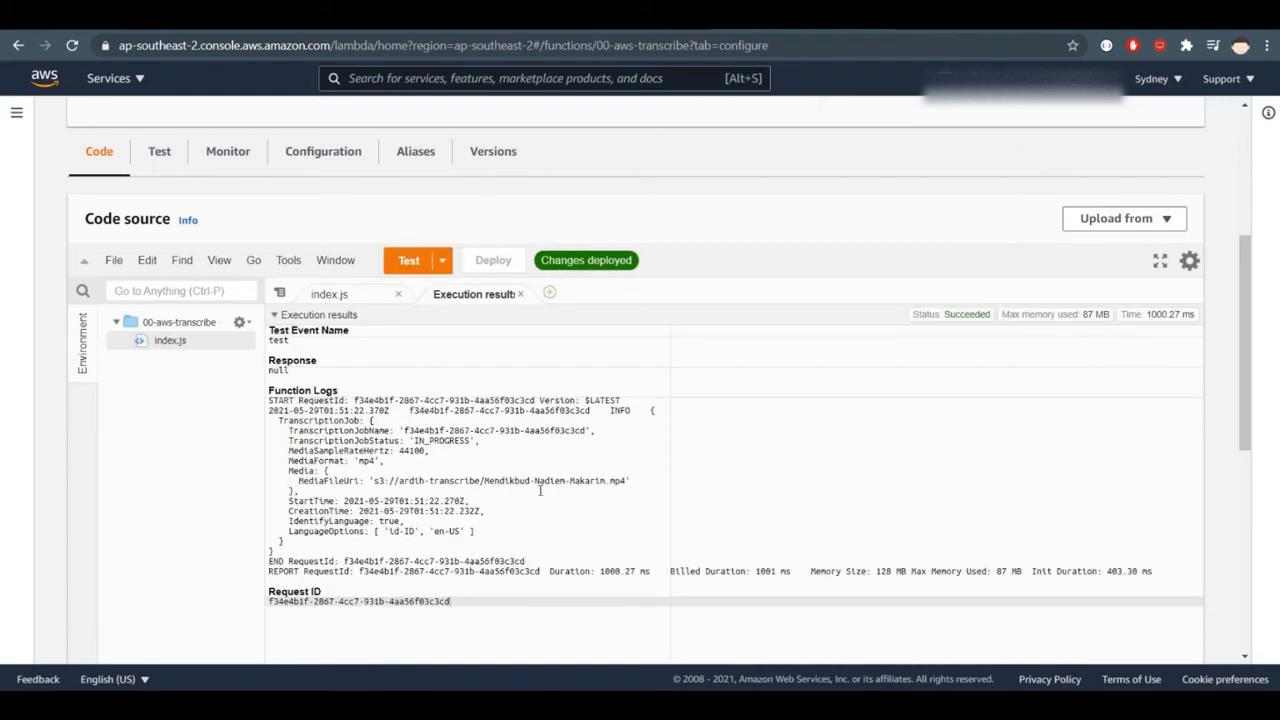
# - Examine the test's execution results, going over the test event name, the response and the media entry
pyautogui.doubleClick(282, 340)
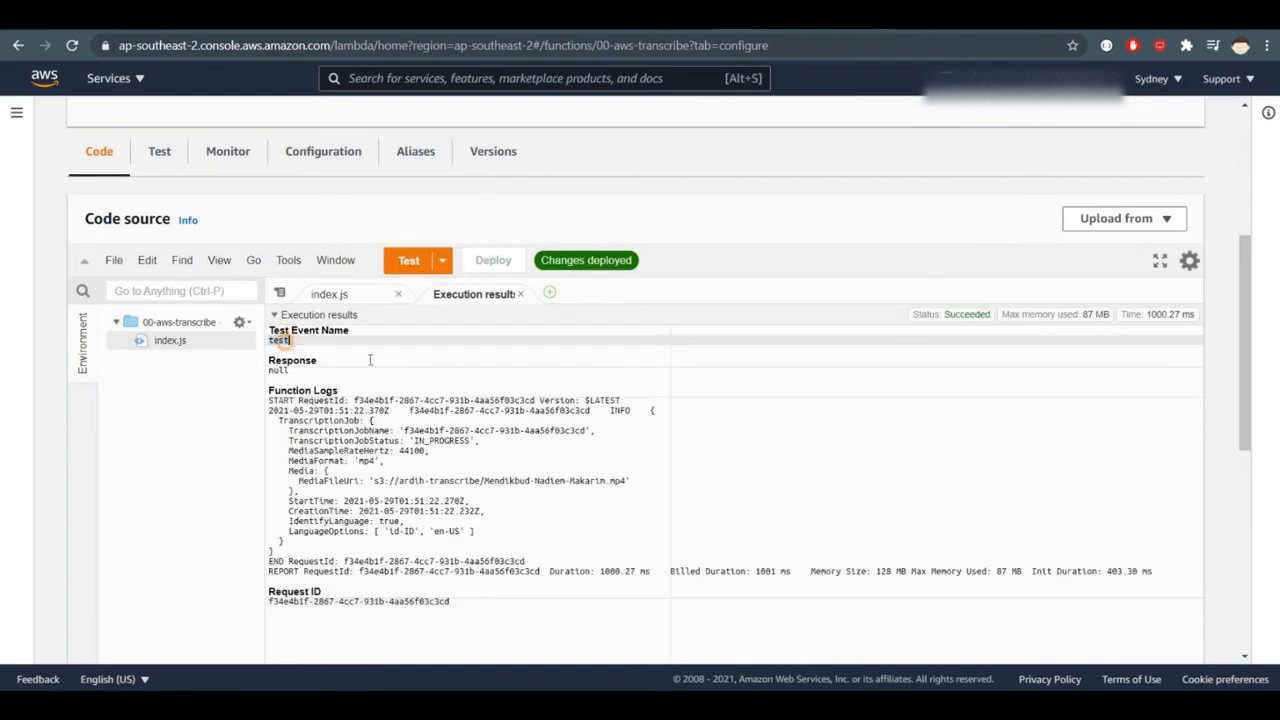
pyautogui.click(338, 295)
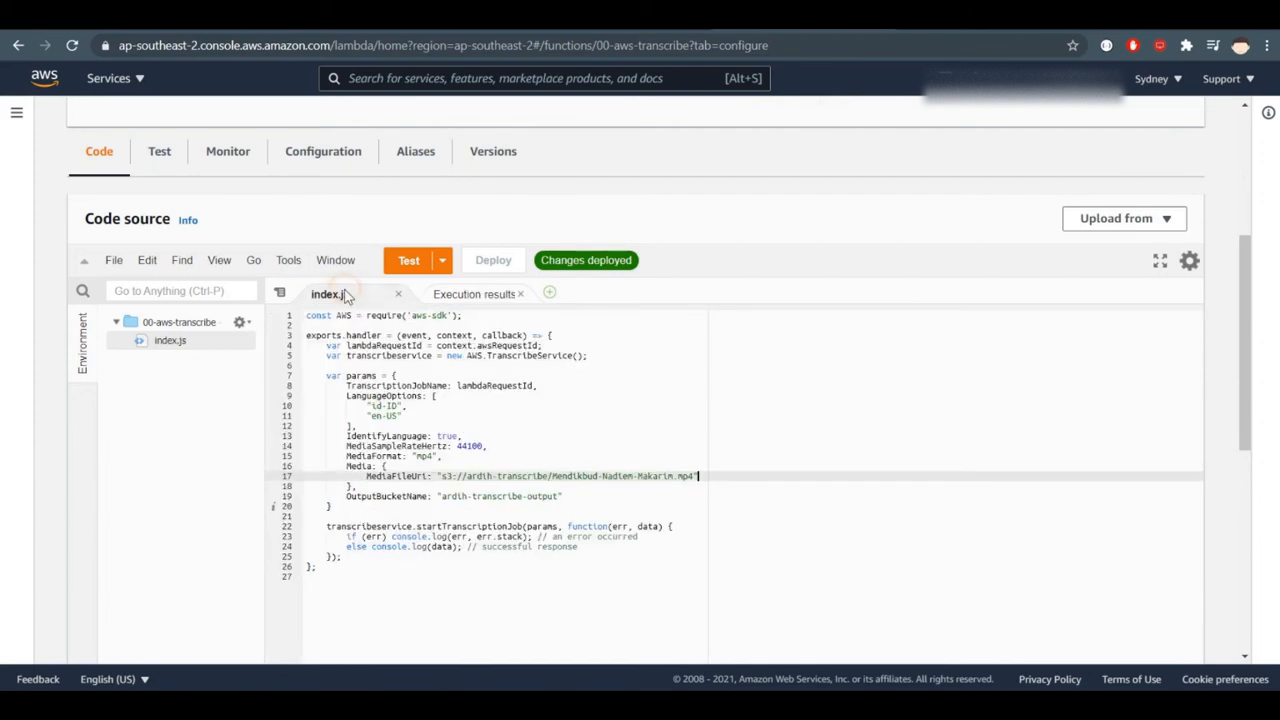
pyautogui.click(478, 296)
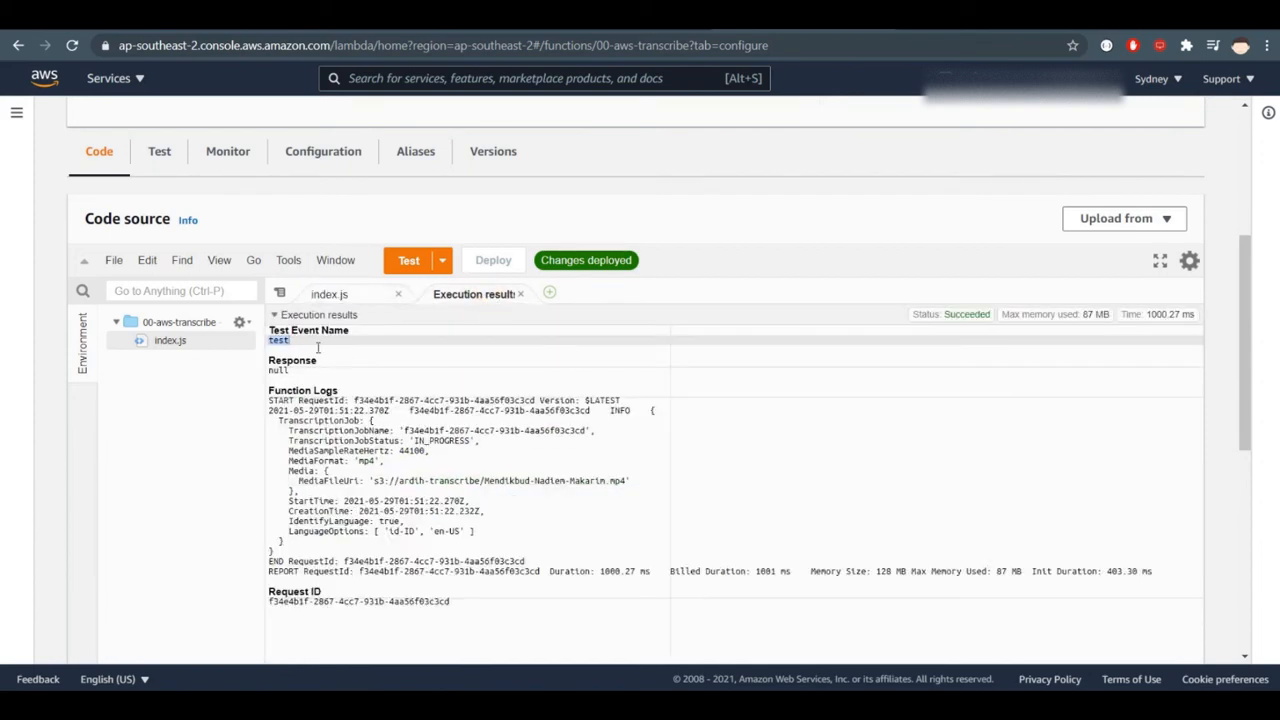
pyautogui.click(308, 340)
pyautogui.click(307, 374)
pyautogui.click(416, 480)
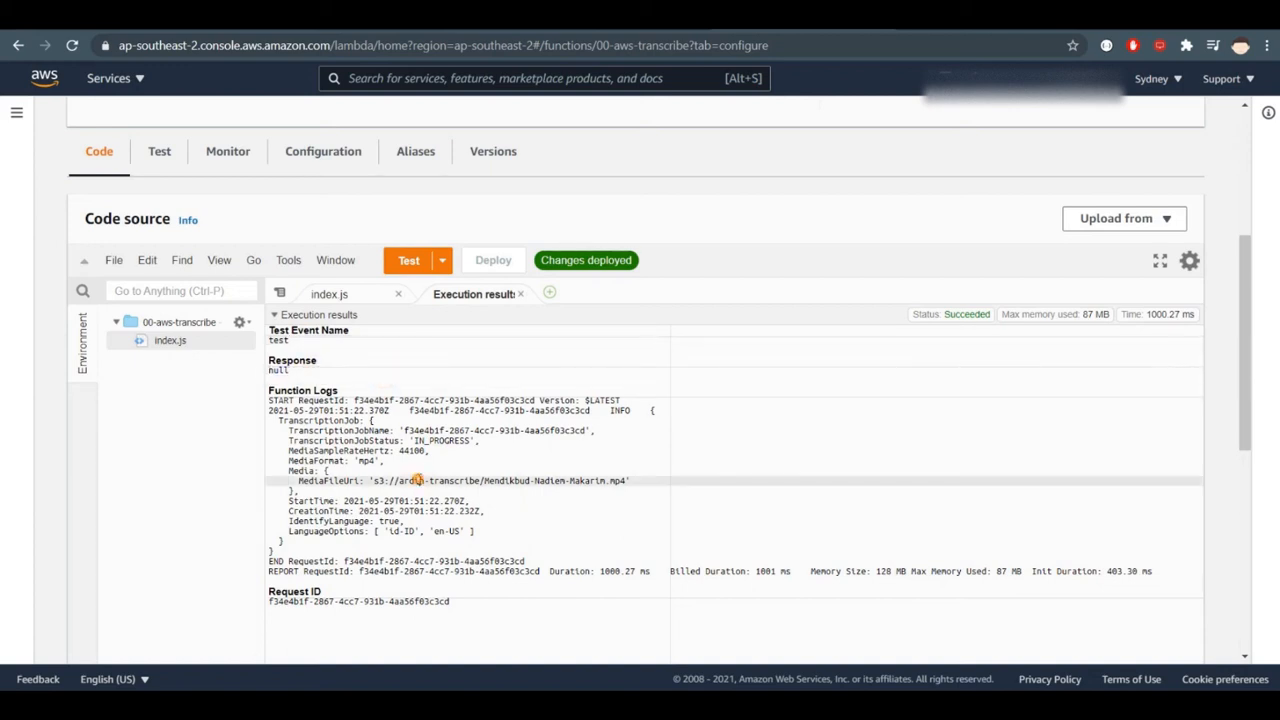
pyautogui.click(478, 470)
# - Examine the function logs, highlighting the mp4 file name in the MediaFileUri value
pyautogui.click(284, 391)
pyautogui.moveTo(303, 405); pyautogui.dragTo(305, 481)
pyautogui.click(343, 480)
pyautogui.click(421, 441)
pyautogui.moveTo(414, 441); pyautogui.dragTo(627, 481)
pyautogui.click(496, 459)
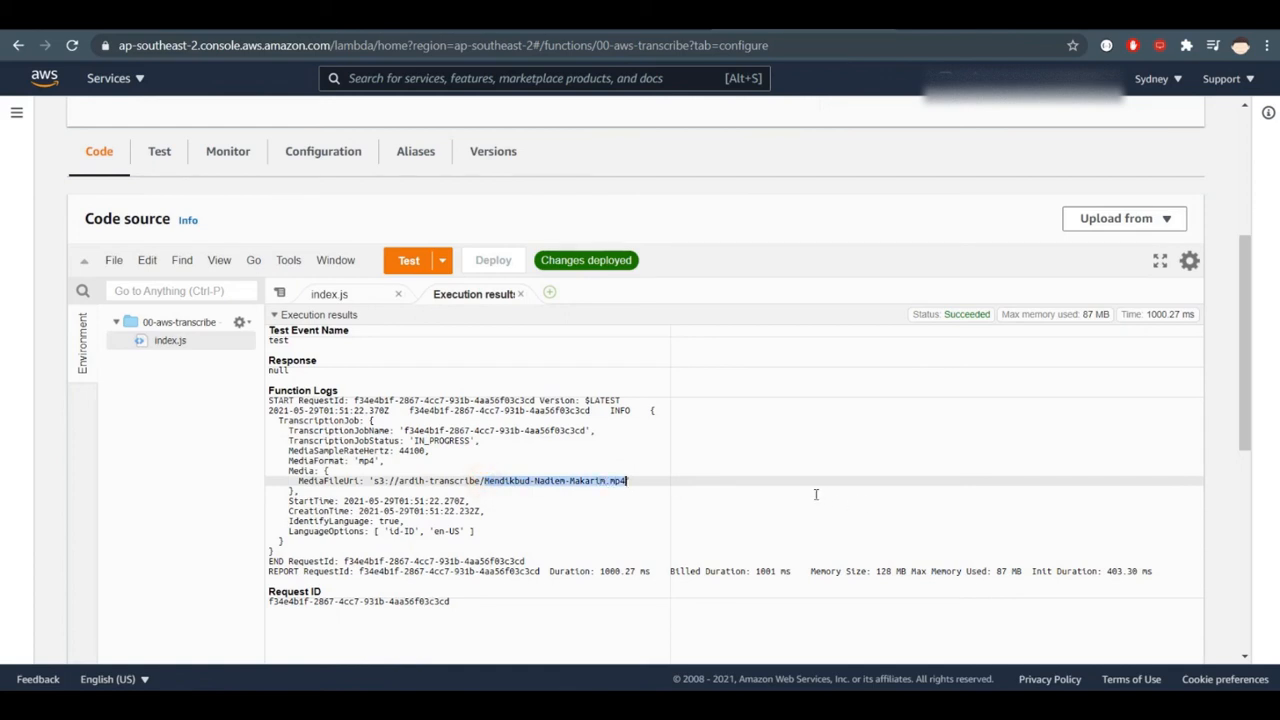
# - Switch to the Amazon Transcribe console and filter the transcription jobs by the In progress status
pyautogui.click(602, 16)
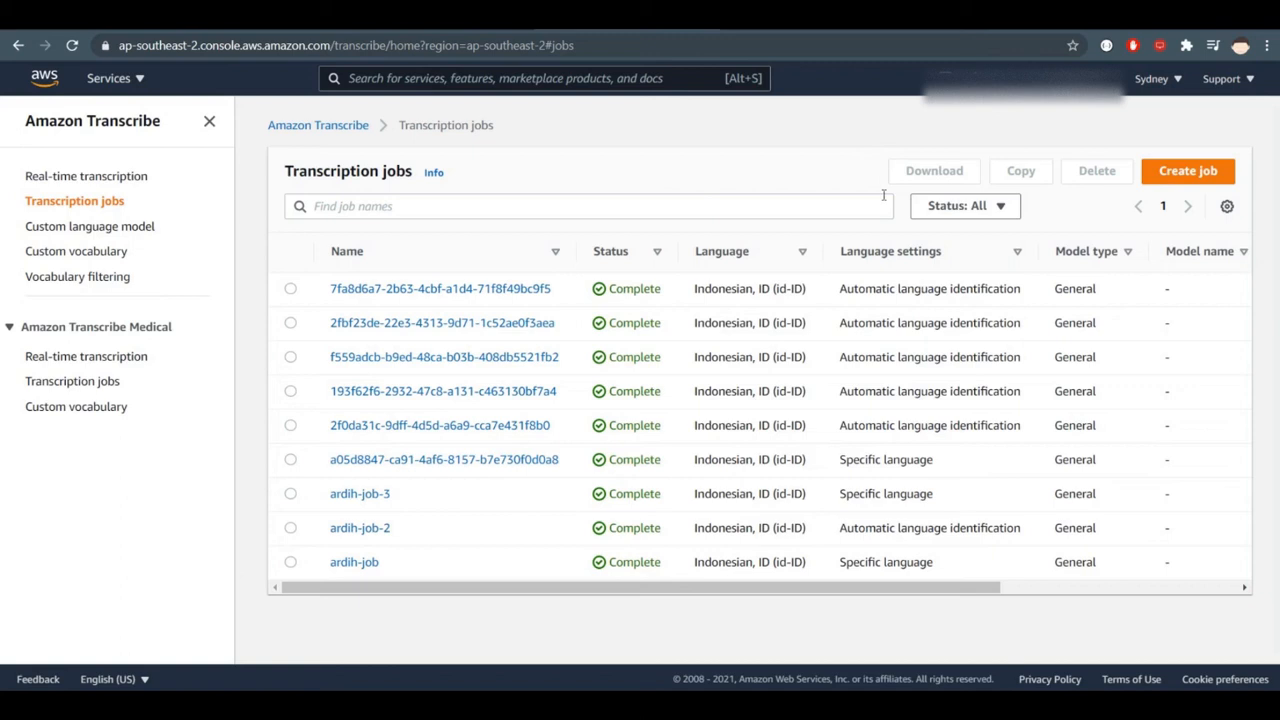
pyautogui.click(962, 206)
pyautogui.click(988, 258)
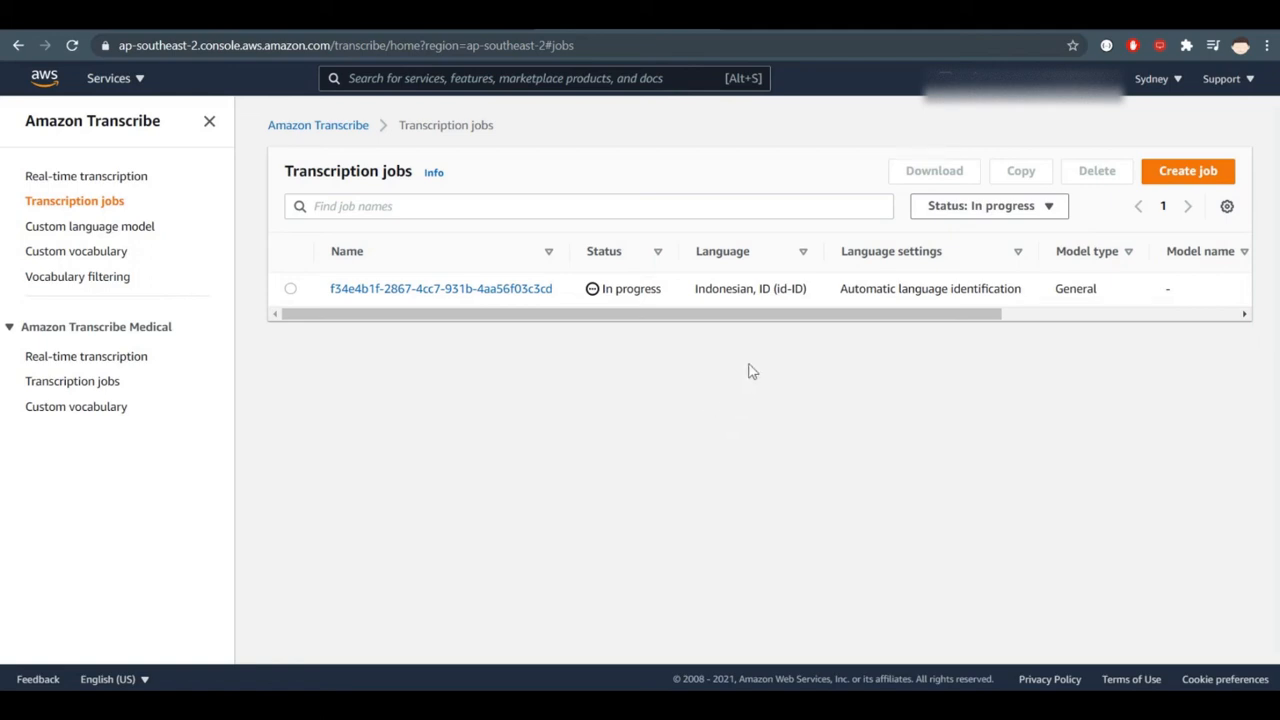
pyautogui.moveTo(703, 318)
pyautogui.mouseDown()
pyautogui.moveTo(967, 324)
pyautogui.moveTo(686, 335)
pyautogui.mouseUp()
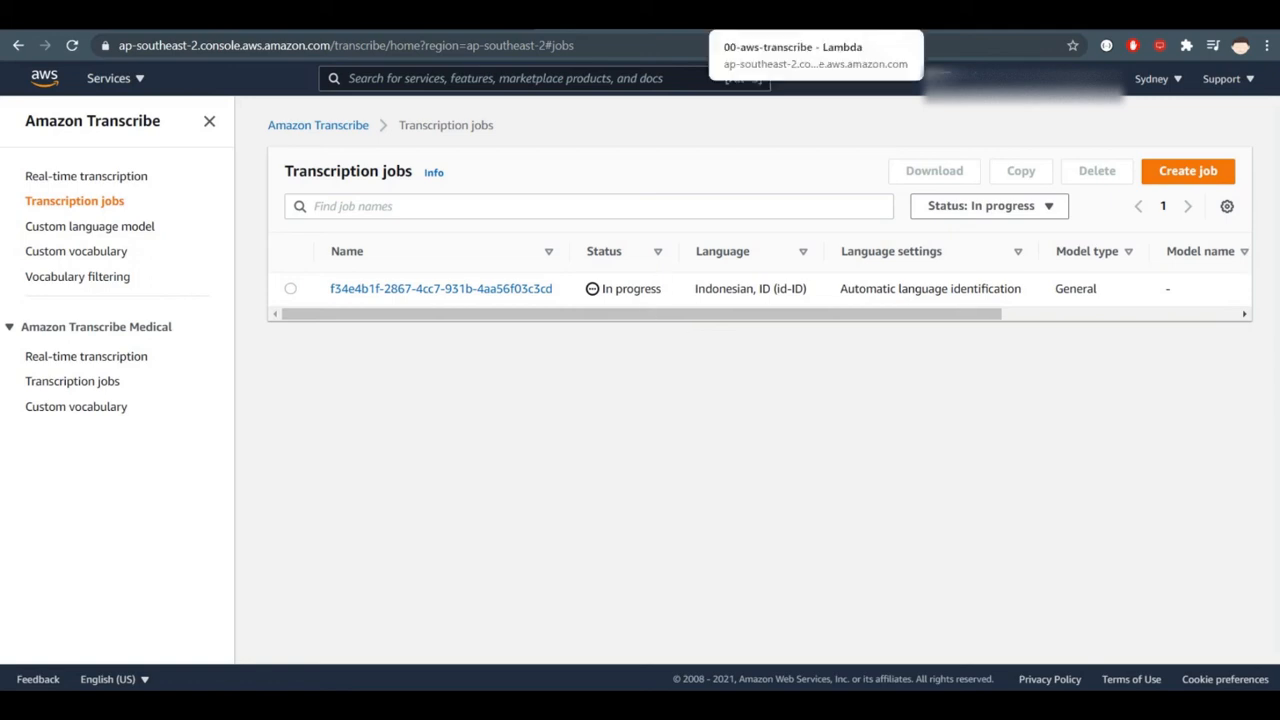
# - Check the size of the mp4 object in the ardih-transcribe bucket in the S3 console
pyautogui.click(790, 15)
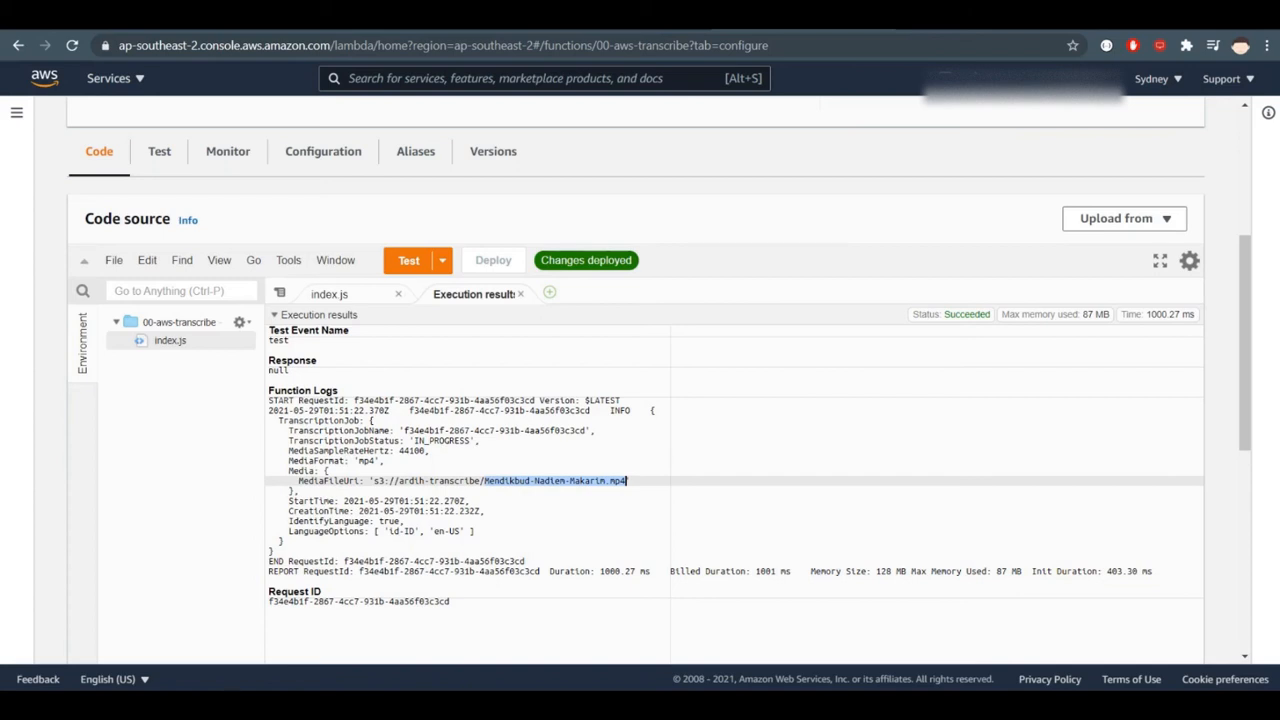
pyautogui.click(950, 15)
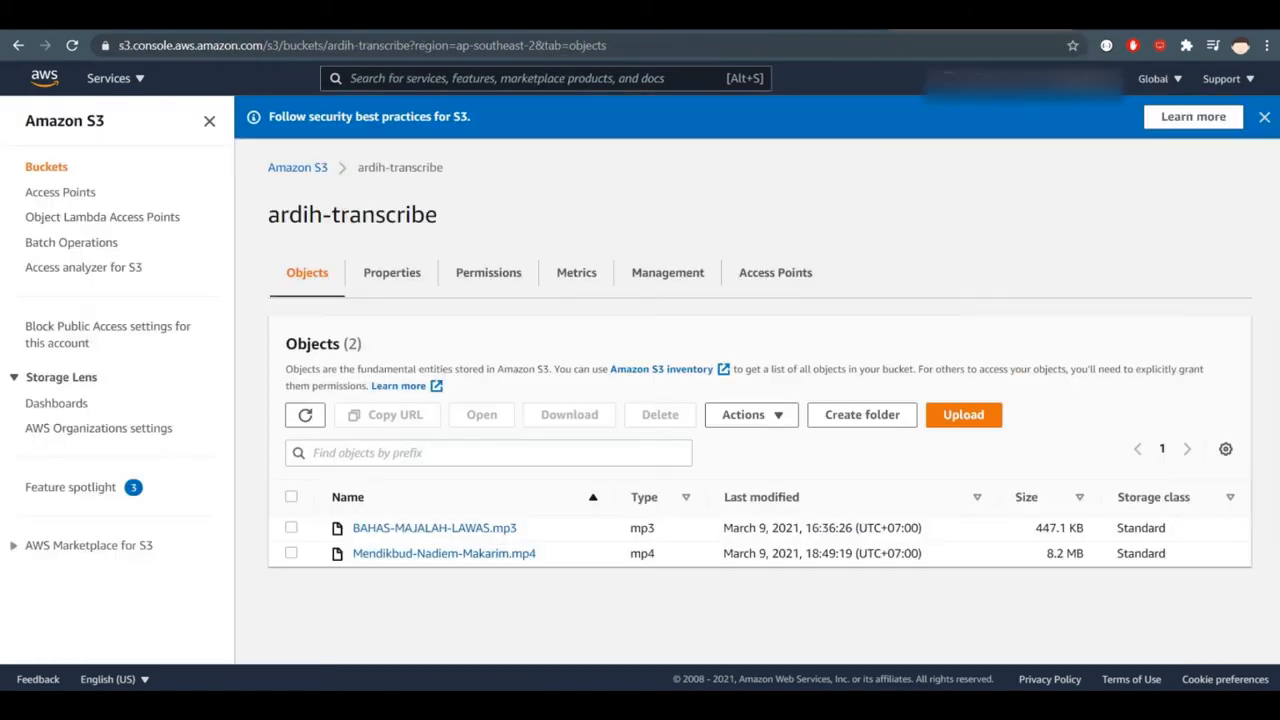
pyautogui.click(1110, 15)
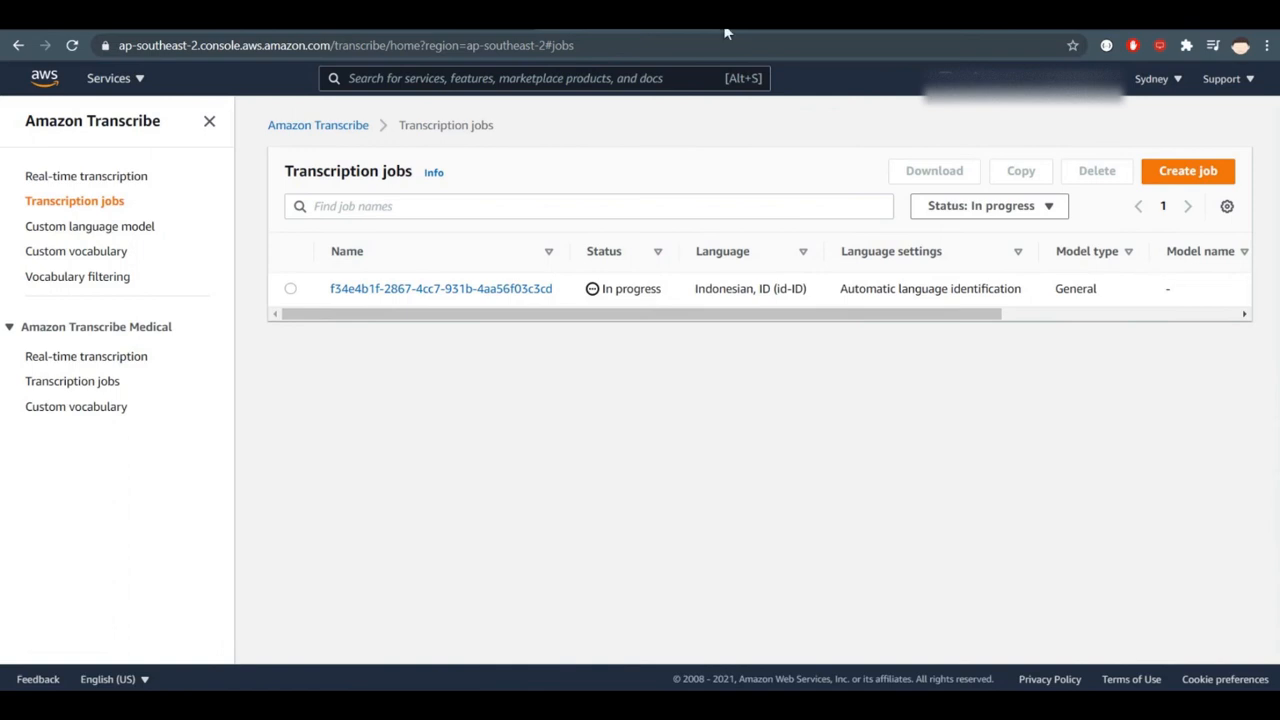
pyautogui.moveTo(937, 314); pyautogui.dragTo(849, 323)
pyautogui.click(1035, 208)
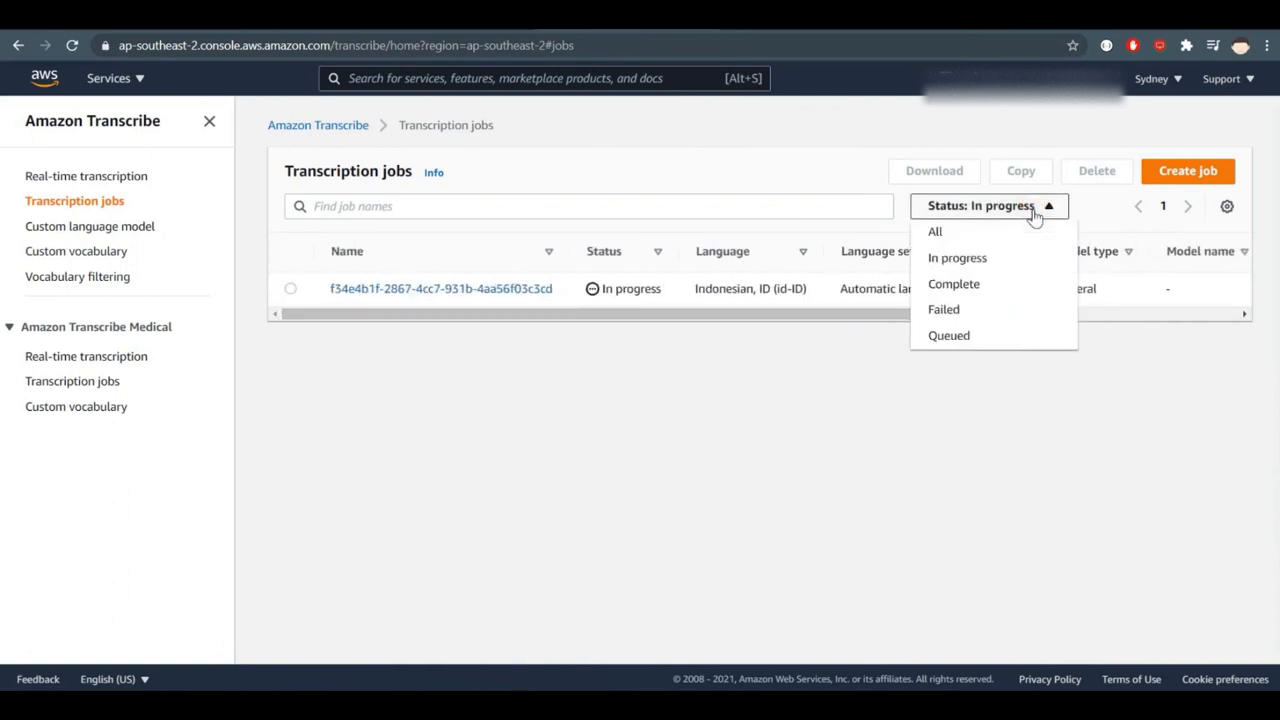
pyautogui.click(442, 515)
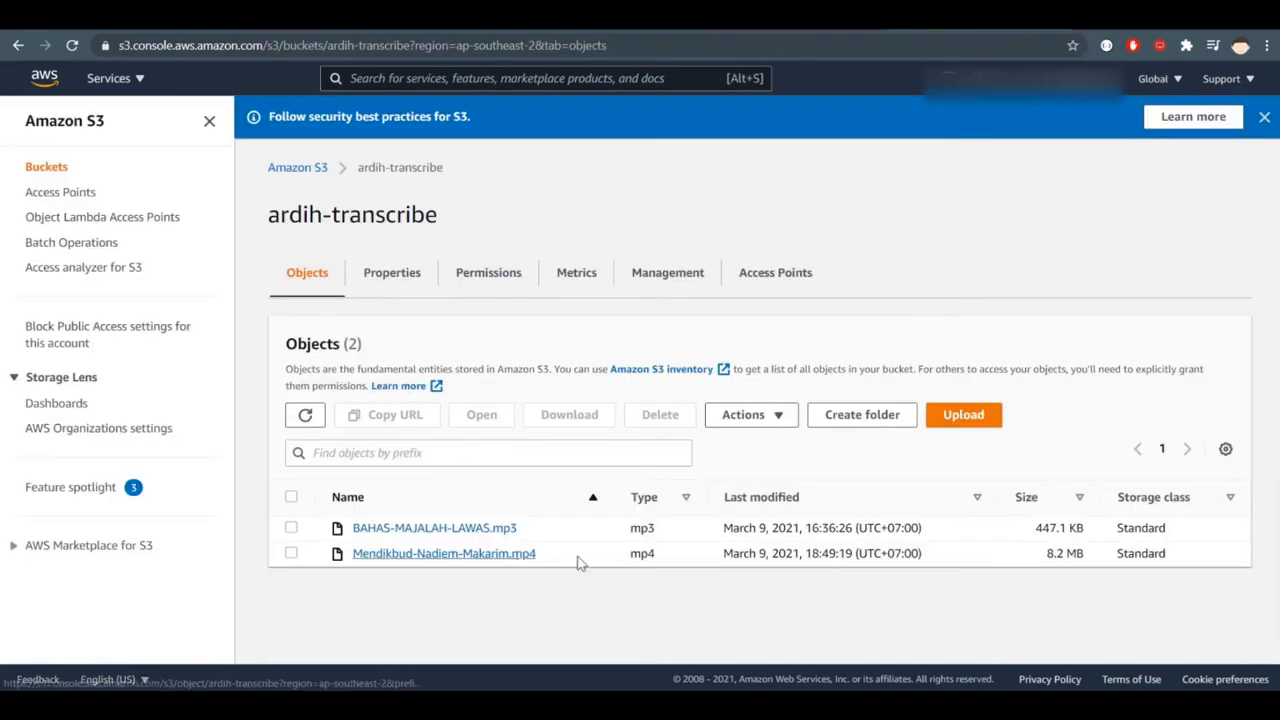
pyautogui.click(1044, 554)
pyautogui.moveTo(1044, 554); pyautogui.dragTo(1094, 557)
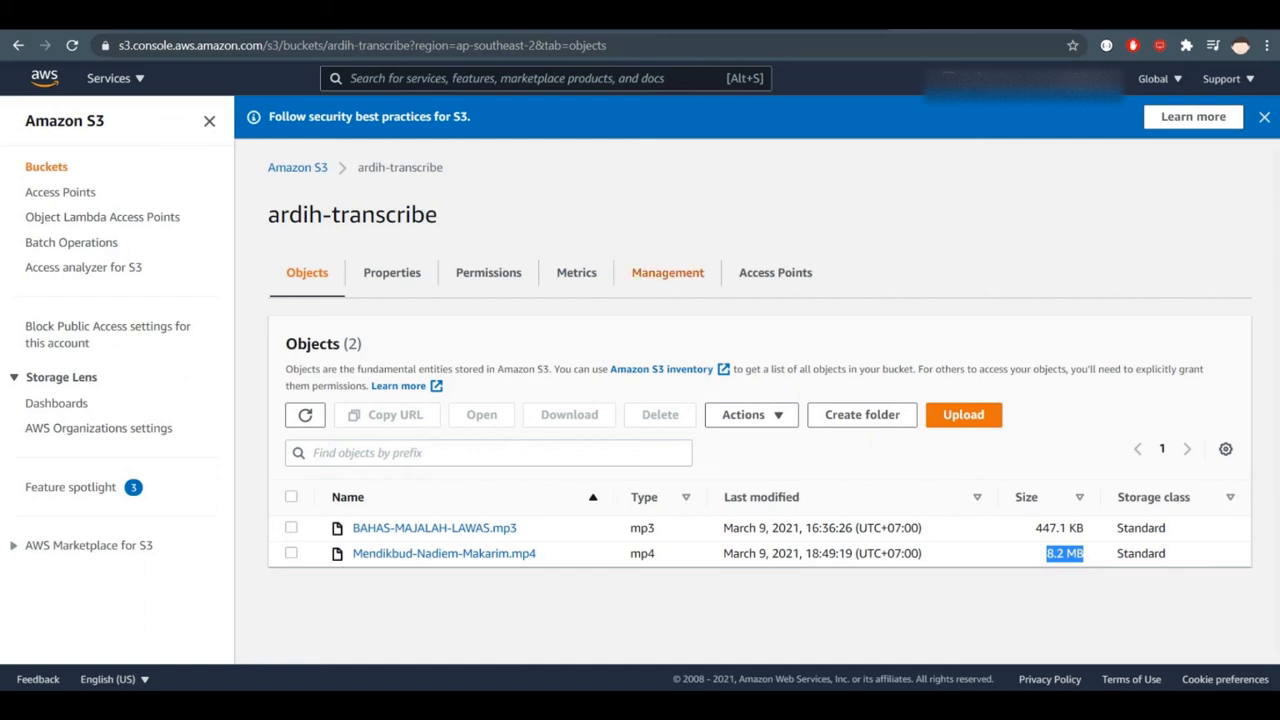
# - Return to the Amazon Transcribe console and set the status filter of the transcription jobs to All
pyautogui.click(770, 16)
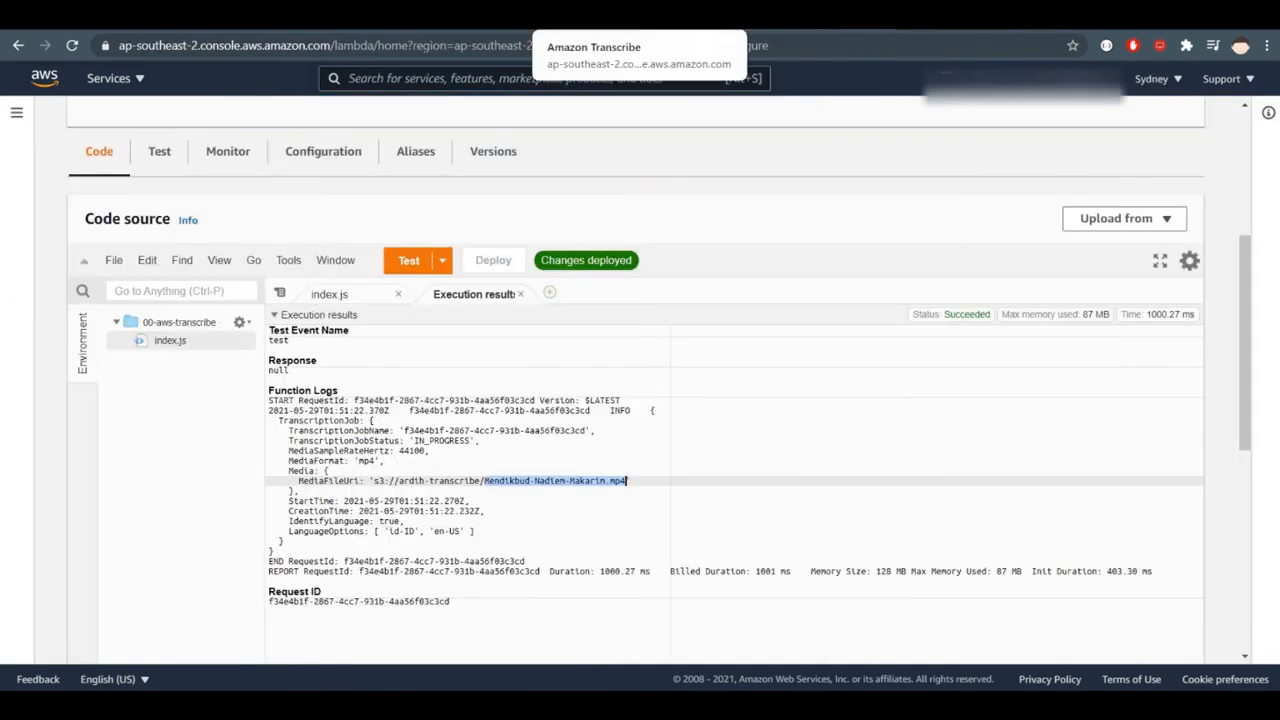
pyautogui.click(618, 16)
pyautogui.click(986, 207)
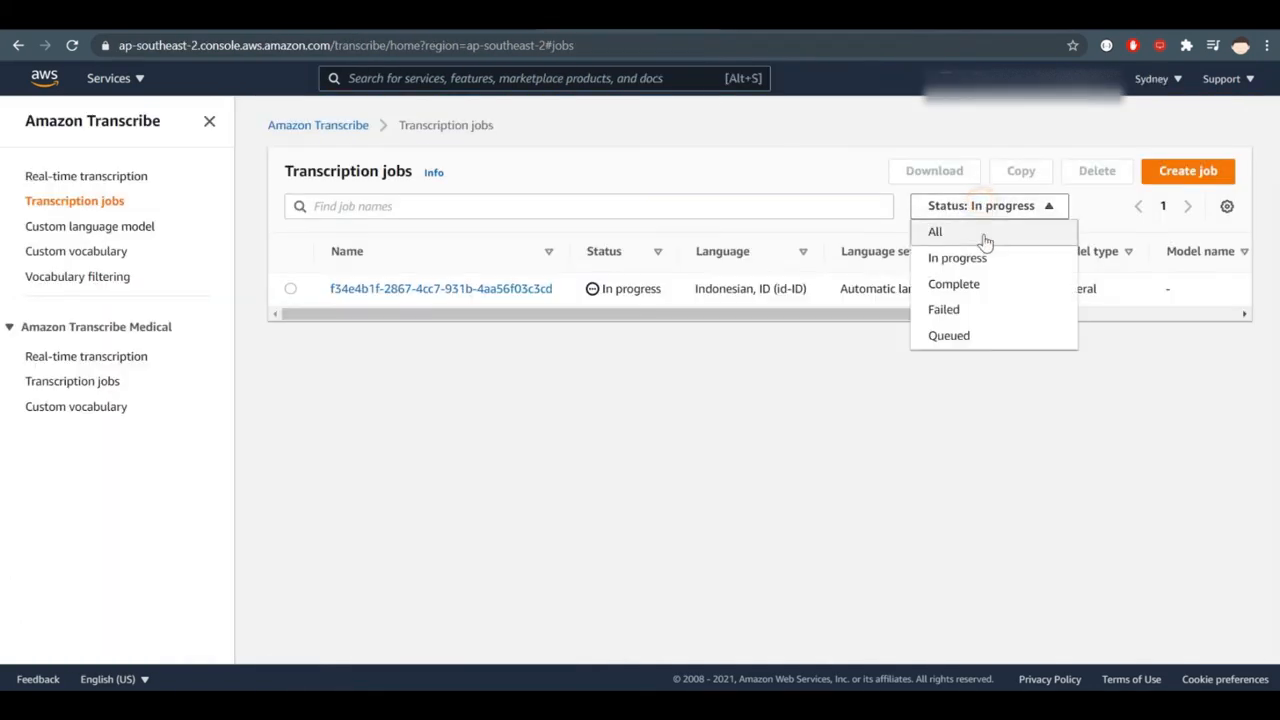
pyautogui.click(984, 234)
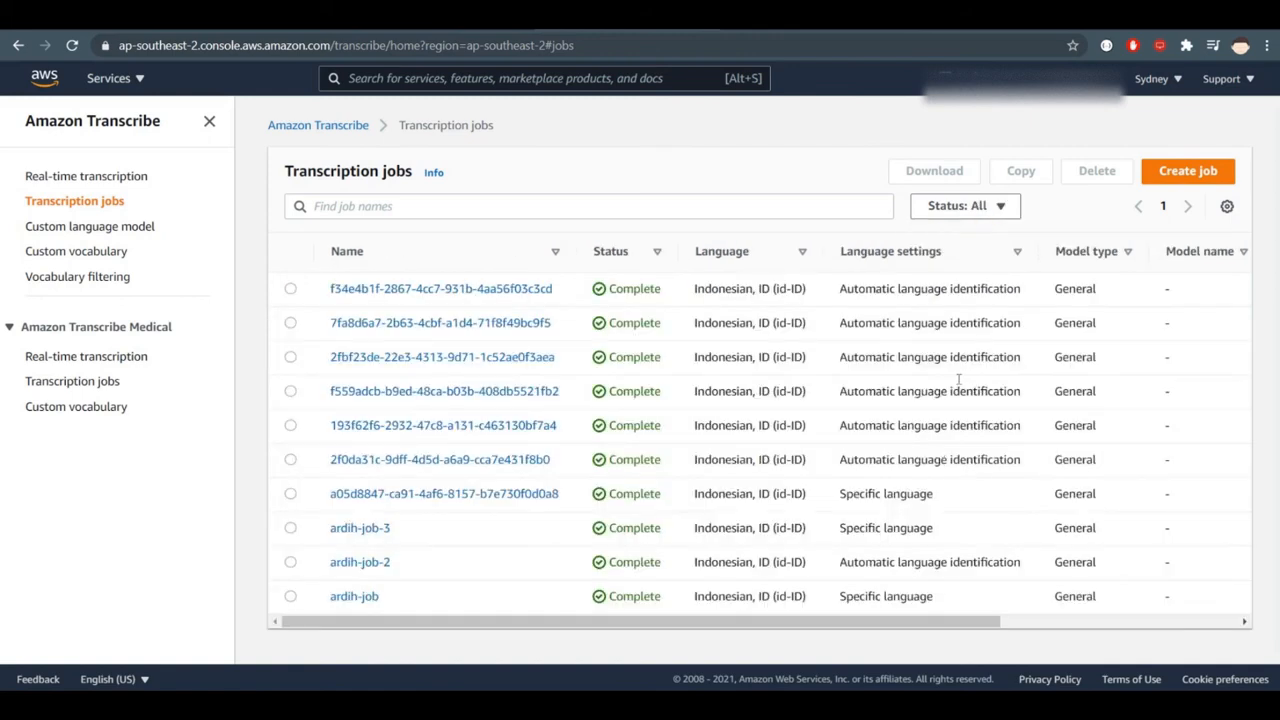
# - Check the first job's creation date in the Created column and compare it with the older transcription jobs
pyautogui.moveTo(701, 288); pyautogui.dragTo(1135, 291)
pyautogui.moveTo(799, 621); pyautogui.dragTo(1142, 609)
pyautogui.moveTo(866, 622); pyautogui.dragTo(1131, 622)
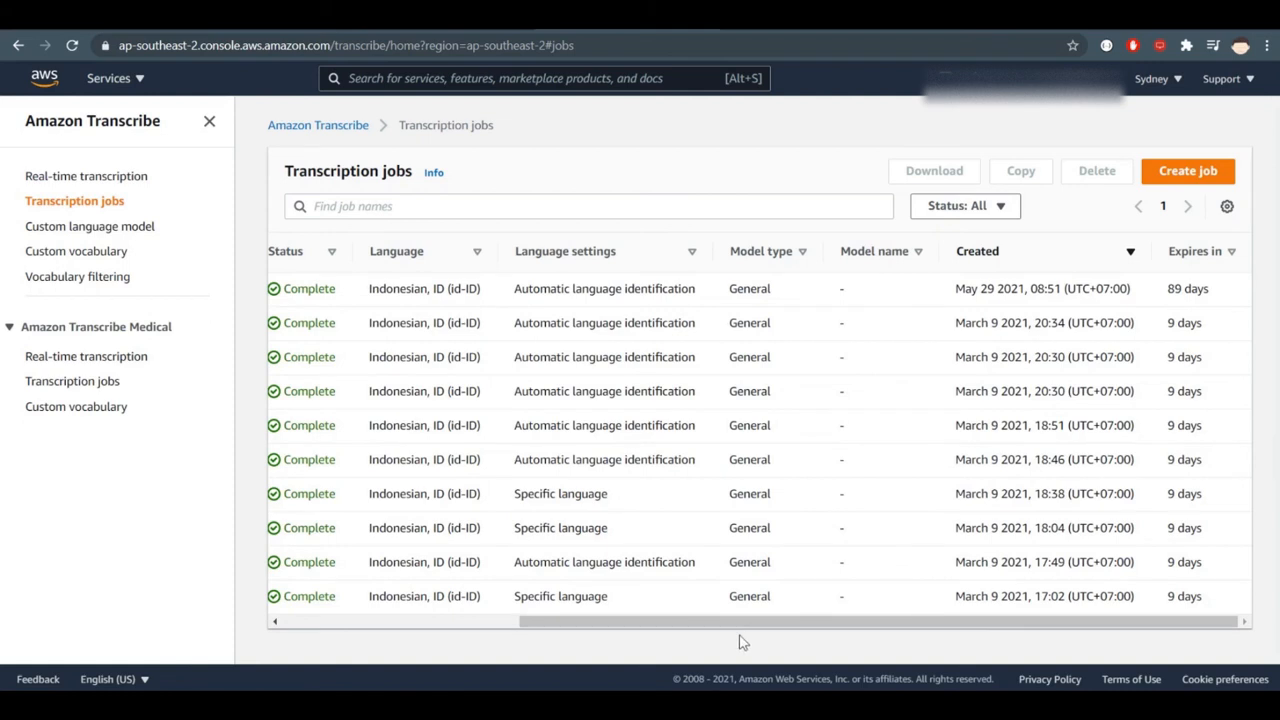
pyautogui.moveTo(694, 622); pyautogui.dragTo(491, 610)
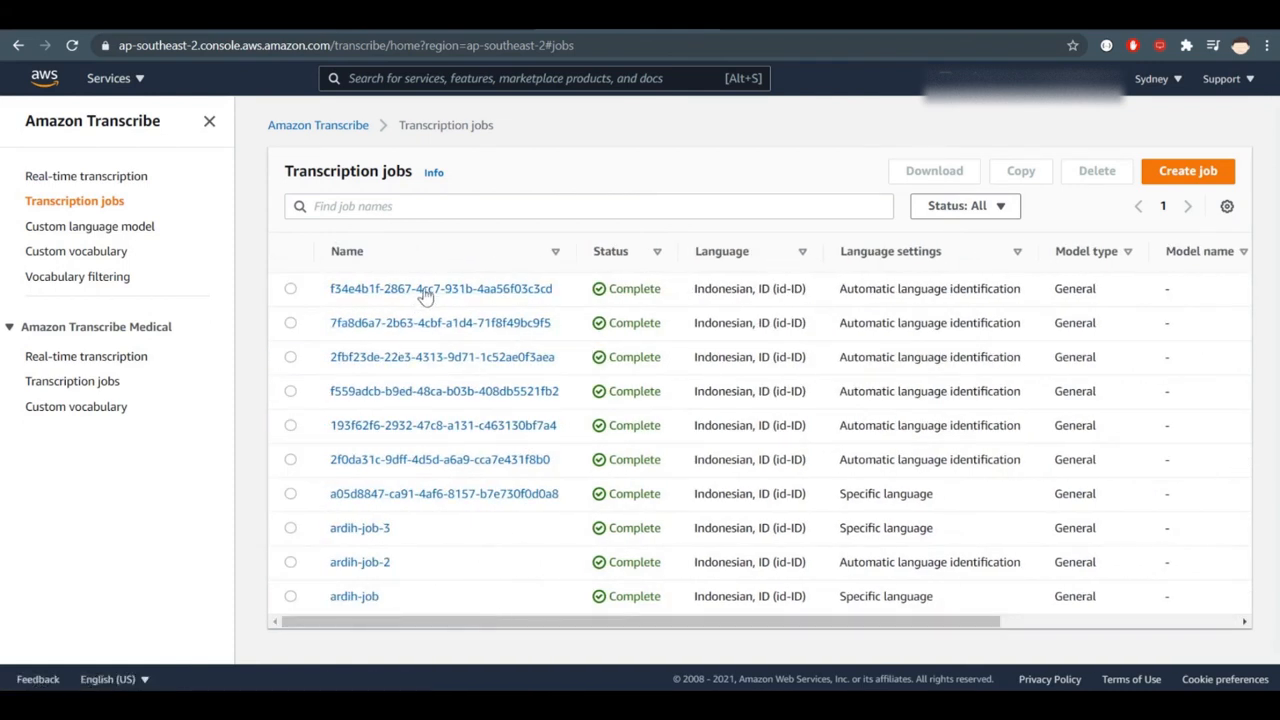
pyautogui.moveTo(811, 622); pyautogui.dragTo(1180, 615)
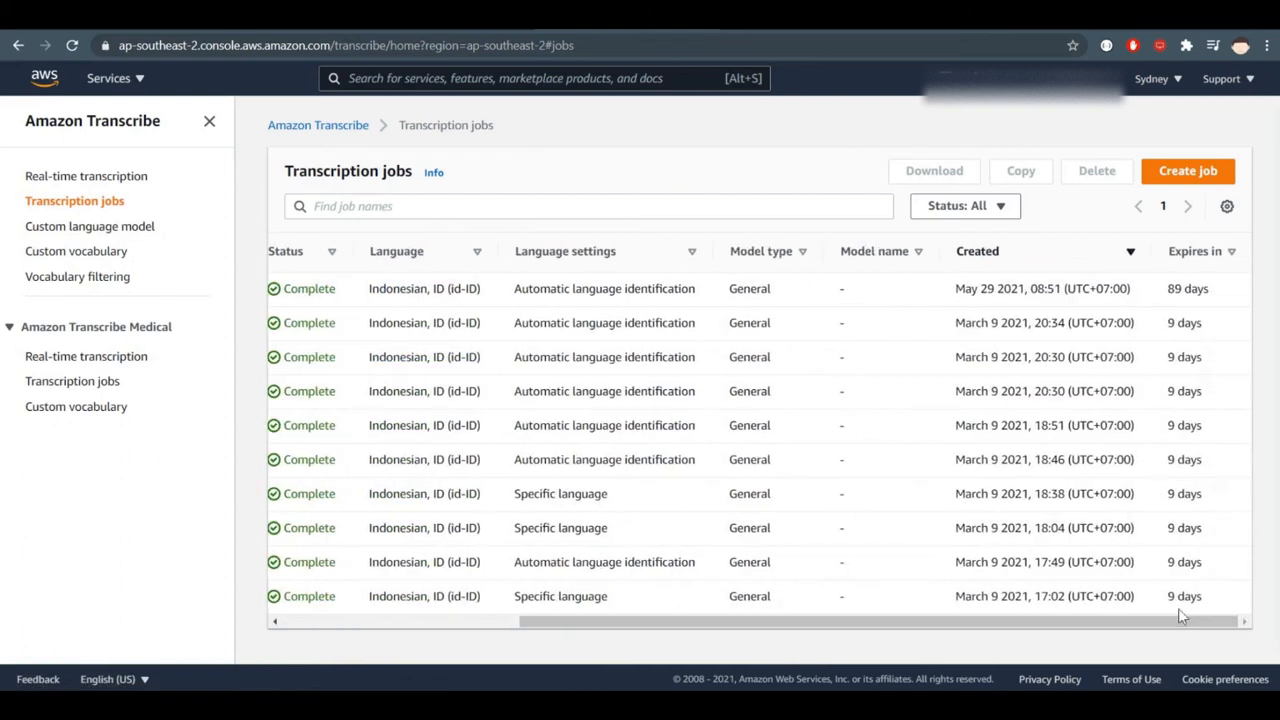
pyautogui.moveTo(980, 288); pyautogui.dragTo(1020, 288)
pyautogui.click(982, 501)
pyautogui.moveTo(843, 622); pyautogui.dragTo(592, 622)
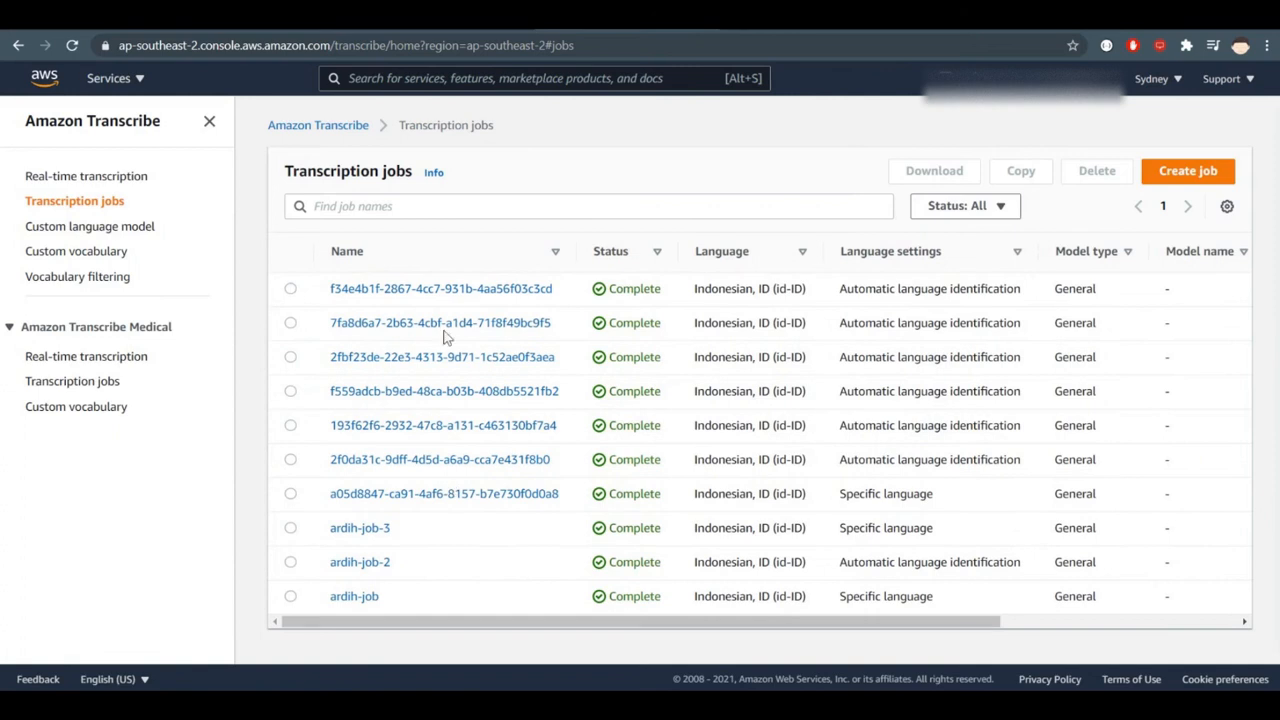
# - Open the first transcription job's details, view the audio identification and text previews, and expand Application integration
pyautogui.click(449, 293)
pyautogui.scroll(-3, 1029, 429)
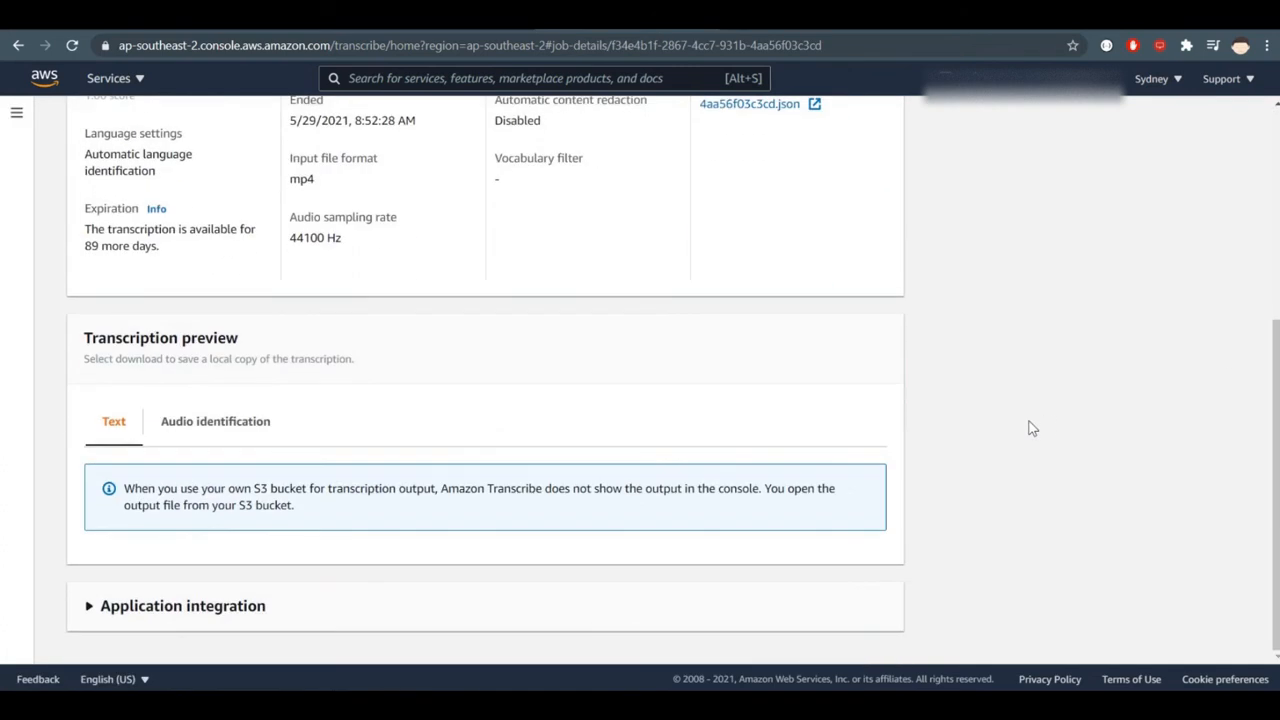
pyautogui.click(238, 435)
pyautogui.click(118, 432)
pyautogui.click(148, 606)
# - Examine the example API call and example API response of the transcription job
pyautogui.scroll(-4, 738, 481)
pyautogui.scroll(4, 738, 481)
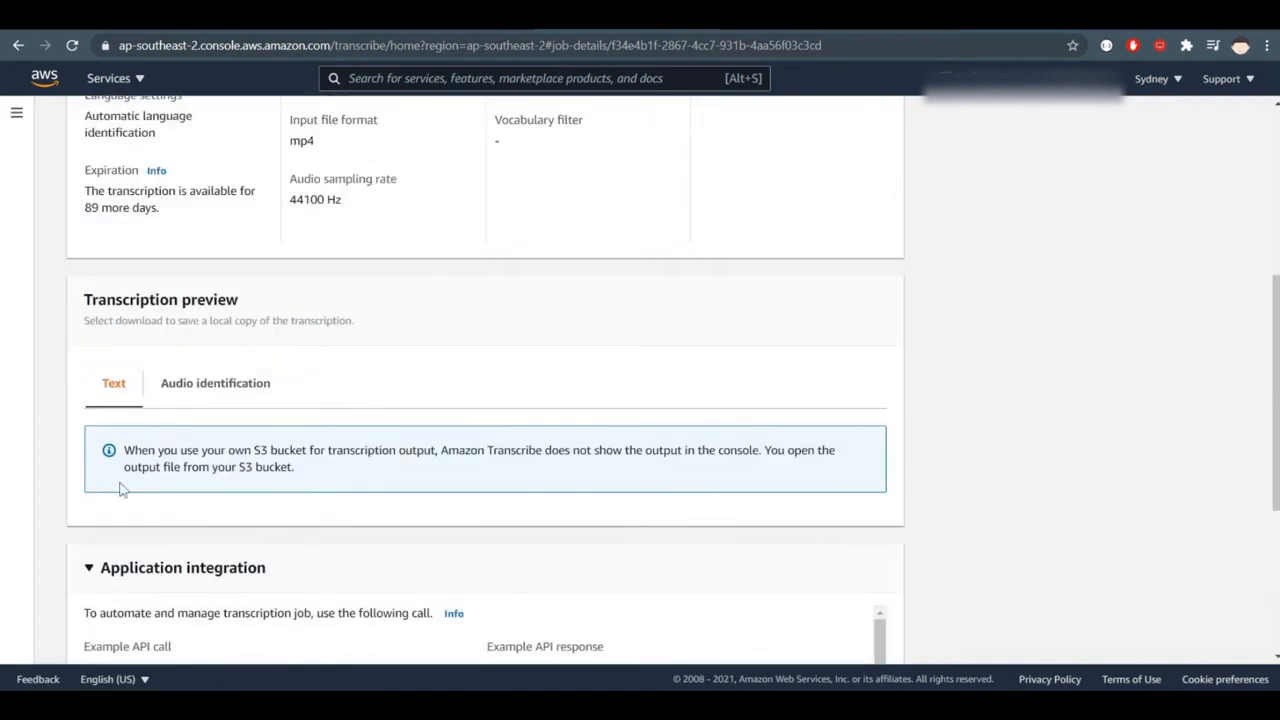
pyautogui.scroll(-4, 251, 394)
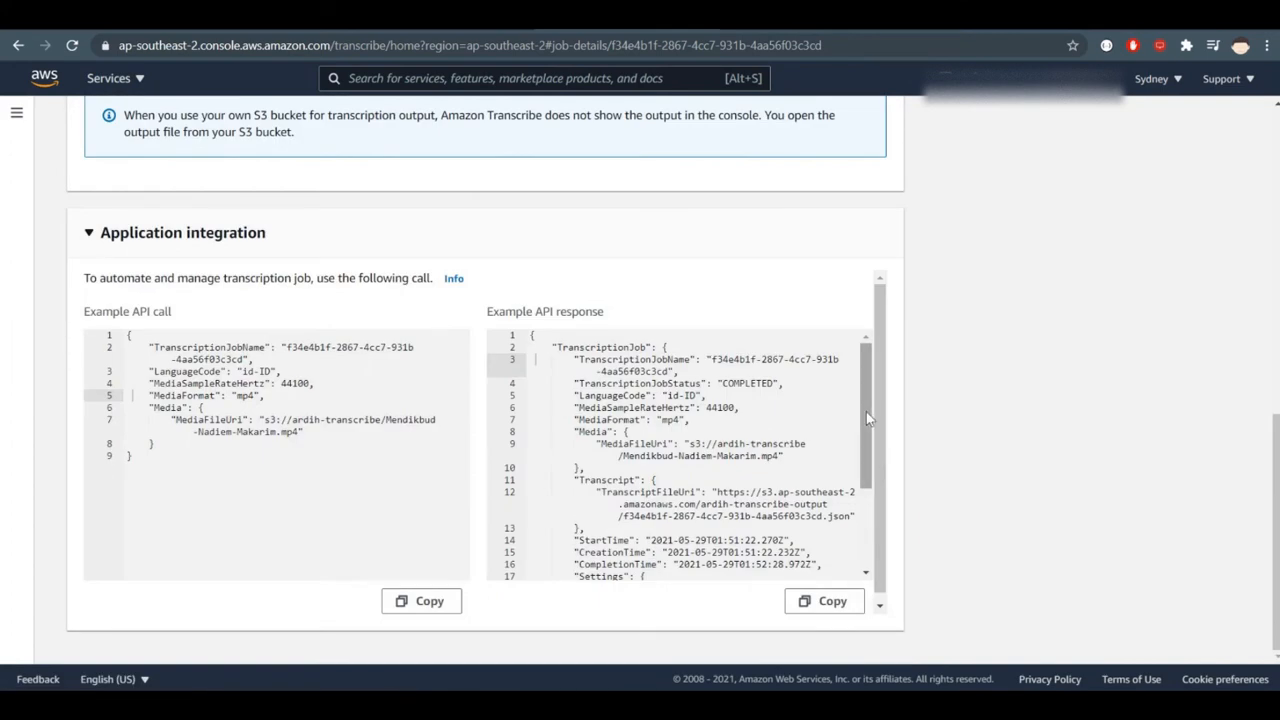
pyautogui.scroll(-1, 884, 436)
pyautogui.scroll(-5, 871, 464)
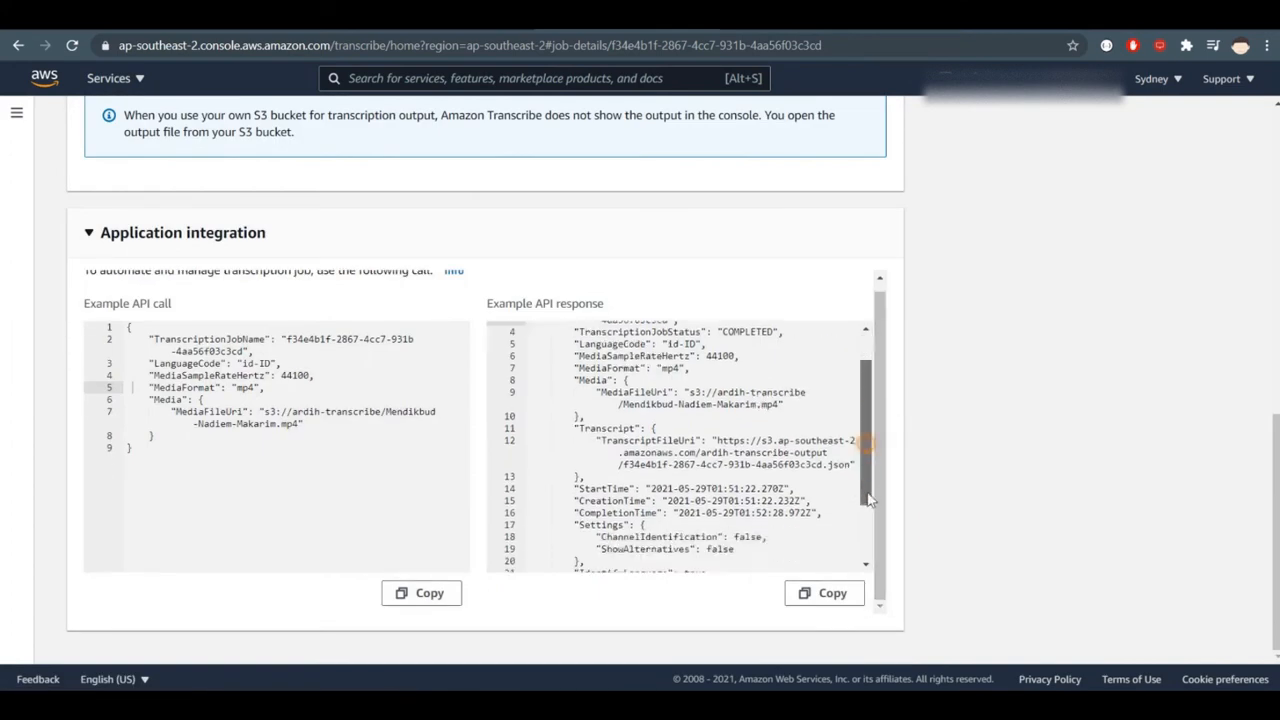
pyautogui.scroll(2, 880, 396)
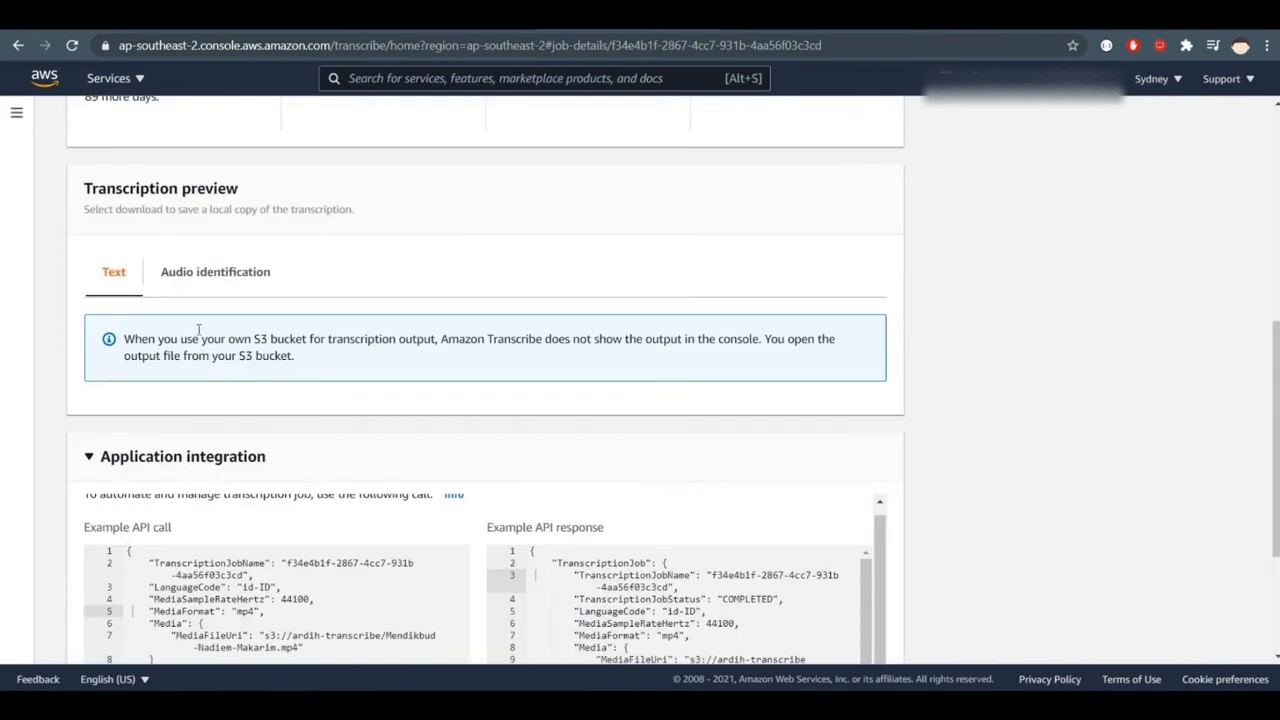
# - Read the note in the Transcription preview about using an own S3 bucket for output, highlighting its sentences
pyautogui.click(205, 276)
pyautogui.click(112, 273)
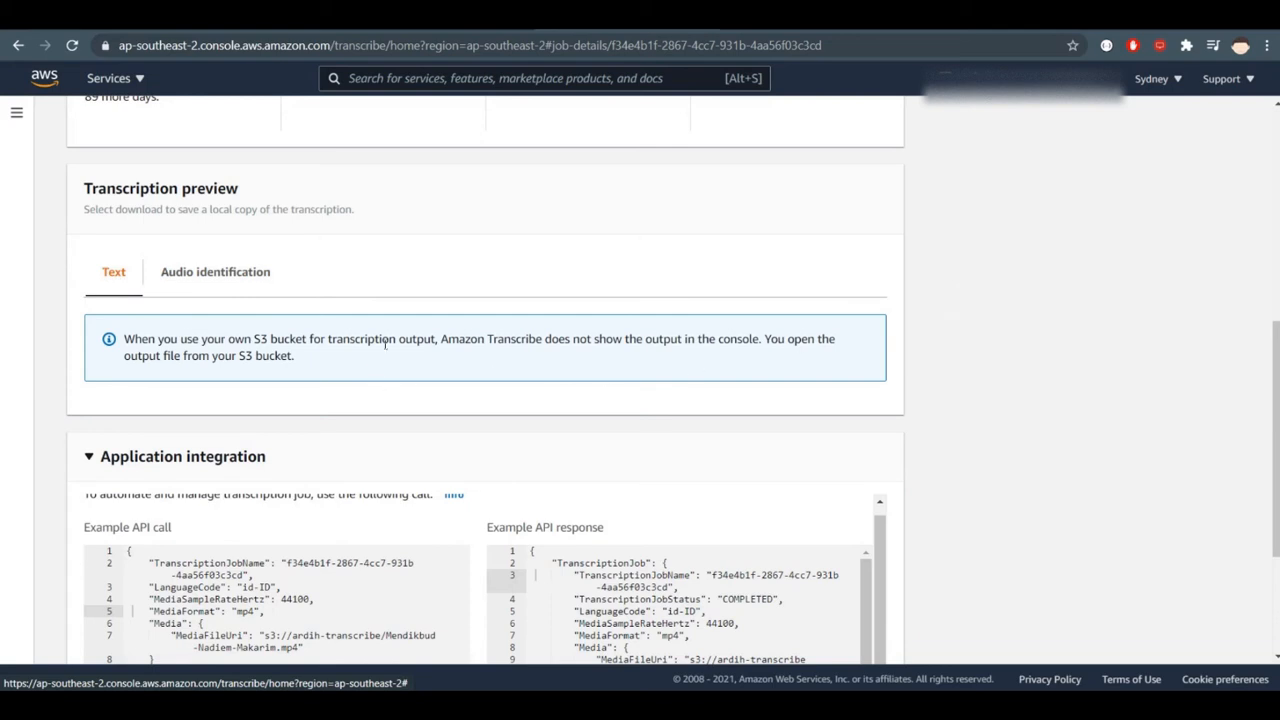
pyautogui.moveTo(385, 343); pyautogui.dragTo(777, 340)
pyautogui.click(777, 340)
pyautogui.moveTo(145, 356); pyautogui.dragTo(325, 355)
pyautogui.click(325, 355)
# - Switch to the S3 console and open the ardih-transcribe-output bucket from the bucket list
pyautogui.click(800, 16)
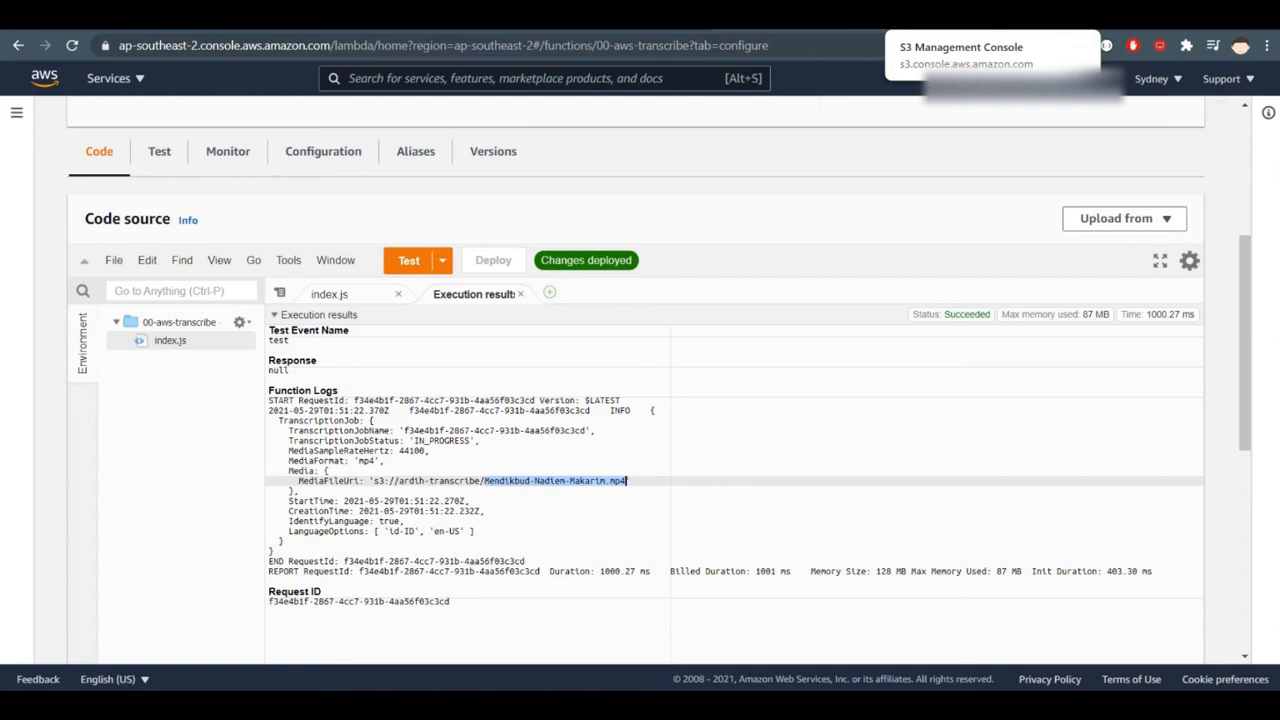
pyautogui.click(960, 16)
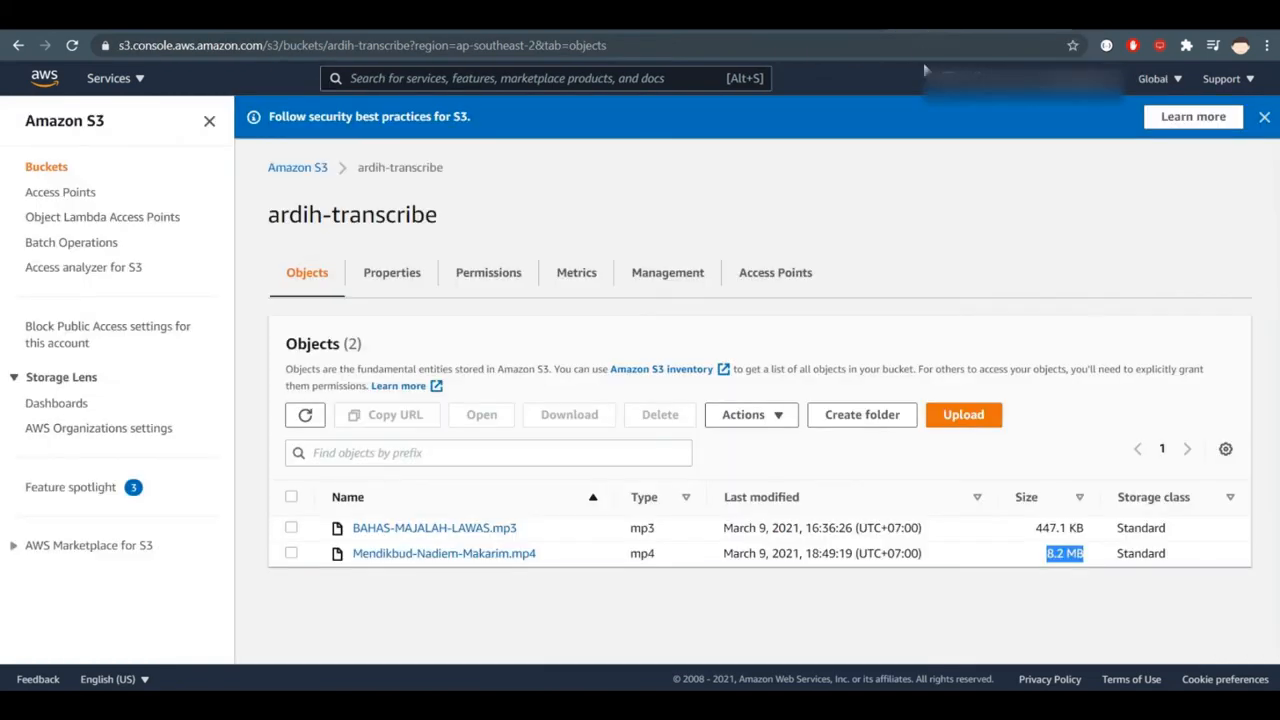
pyautogui.click(312, 168)
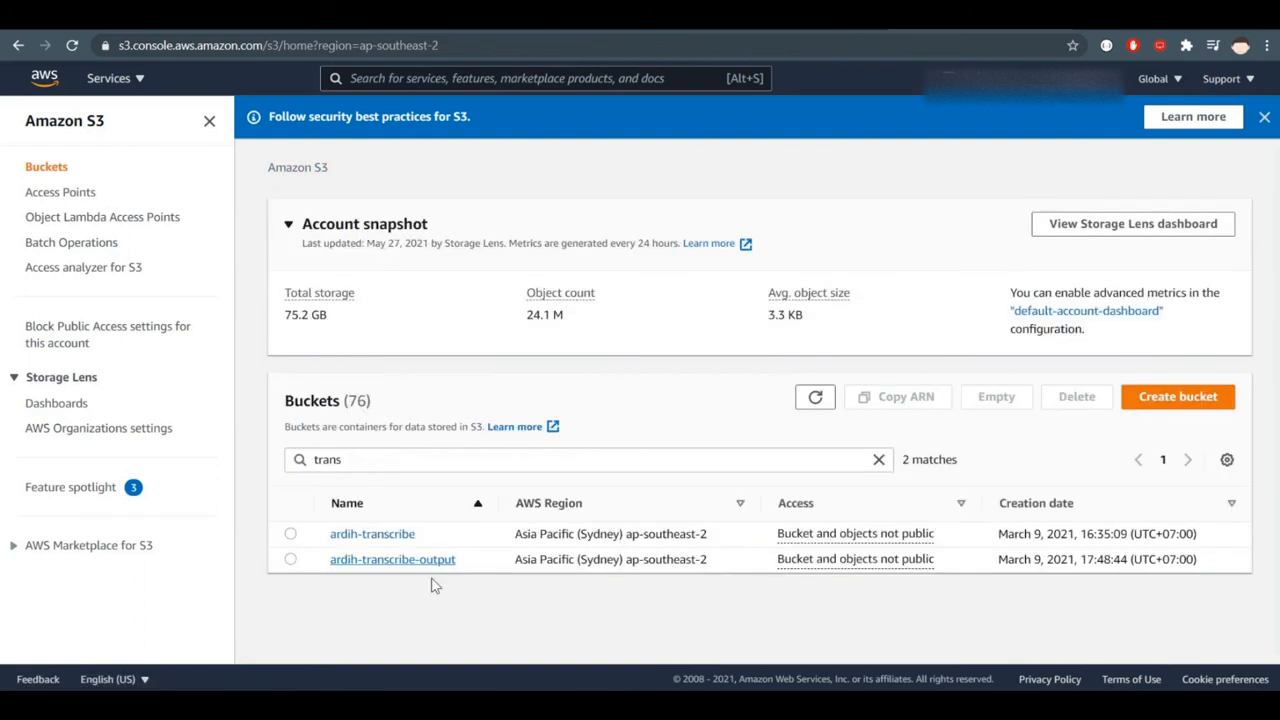
pyautogui.click(429, 563)
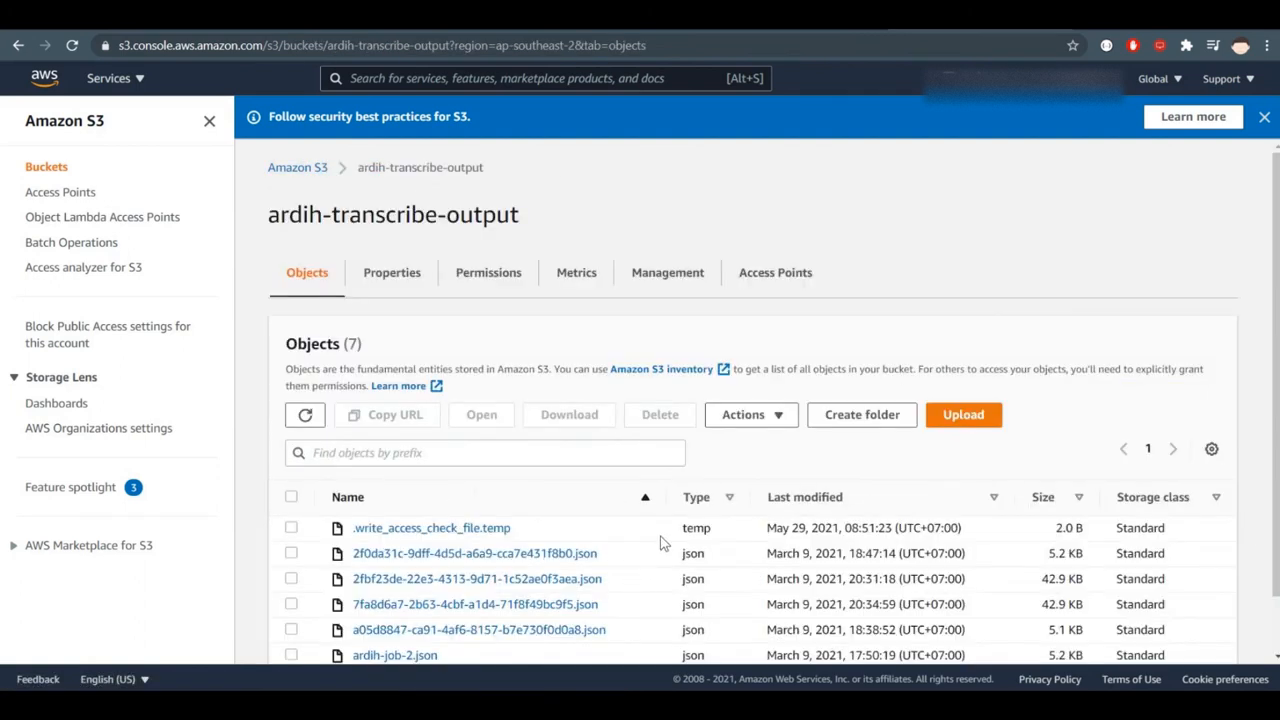
# - Check the last-modified dates of the write access check file and the newest JSON output, and open f34e4b1f-2867-4cc7-931b-4aa56f03c3cd.json
pyautogui.scroll(-1, 1200, 482)
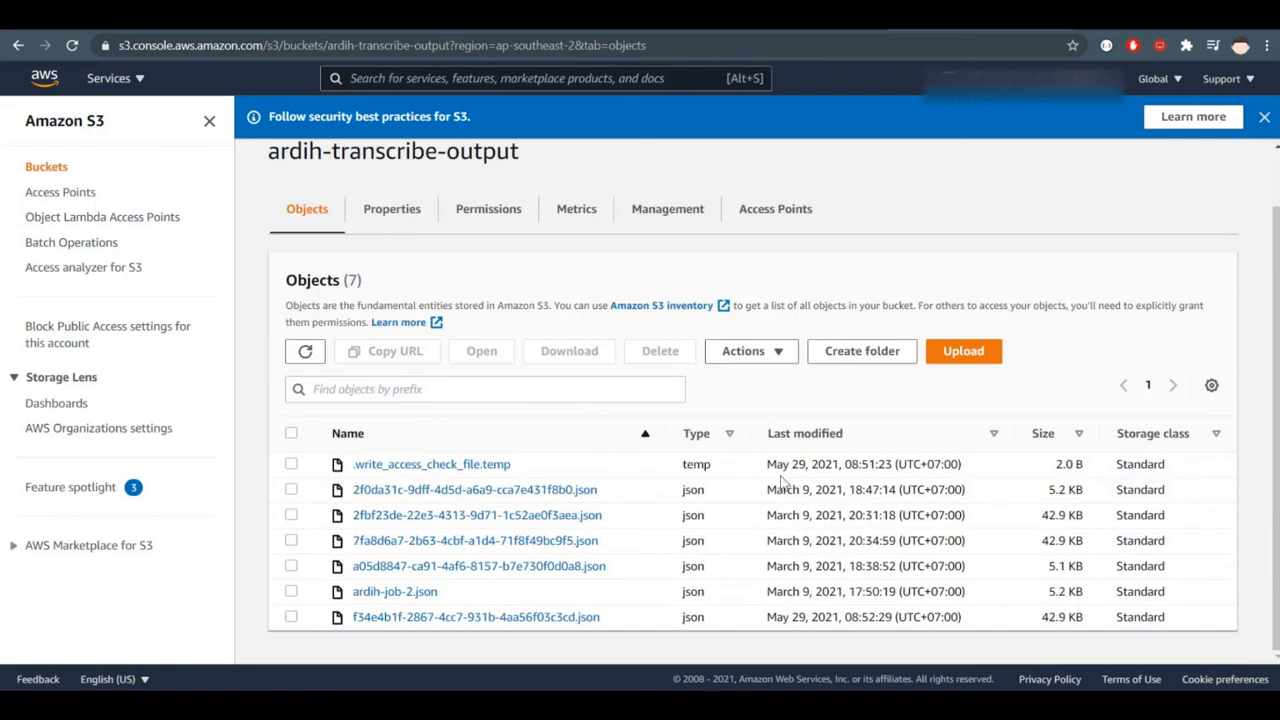
pyautogui.moveTo(765, 467); pyautogui.dragTo(852, 469)
pyautogui.click(853, 469)
pyautogui.moveTo(766, 617); pyautogui.dragTo(870, 617)
pyautogui.click(870, 617)
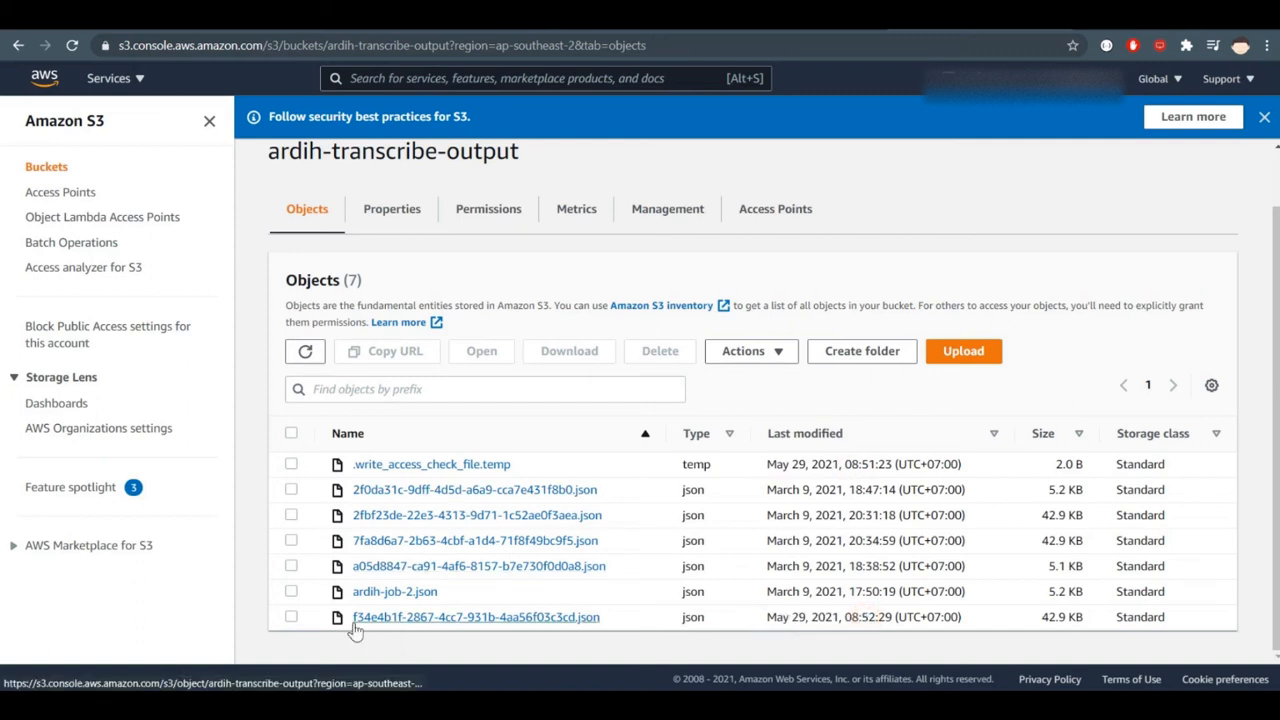
pyautogui.click(420, 620)
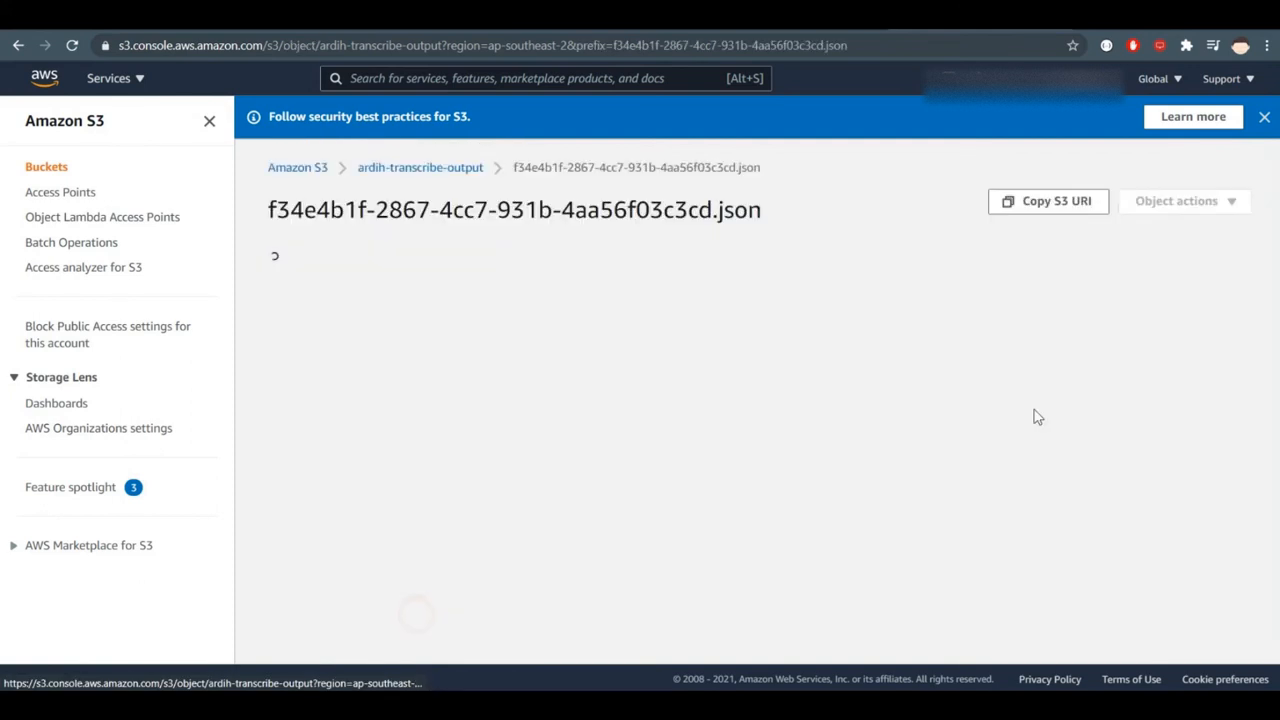
# - Try to view the JSON output through its object URL and return to the object's details
pyautogui.scroll(-1, 932, 310)
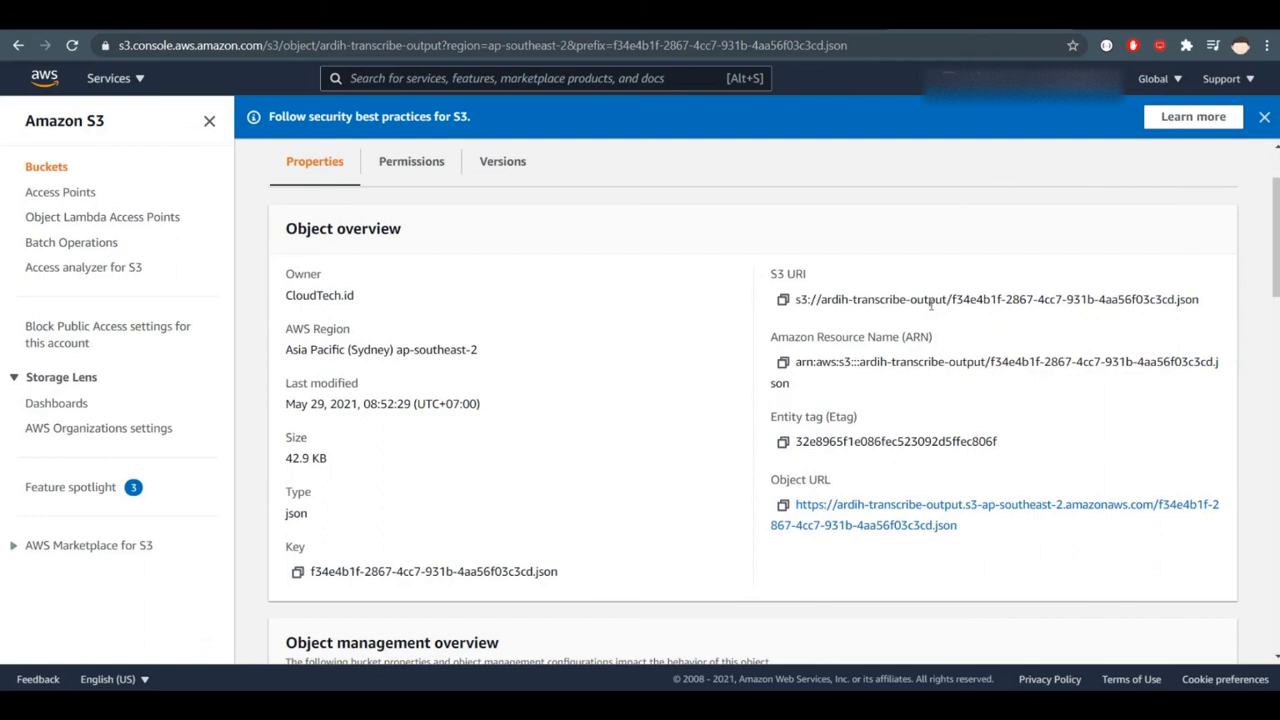
pyautogui.scroll(-3, 931, 305)
pyautogui.scroll(3, 930, 312)
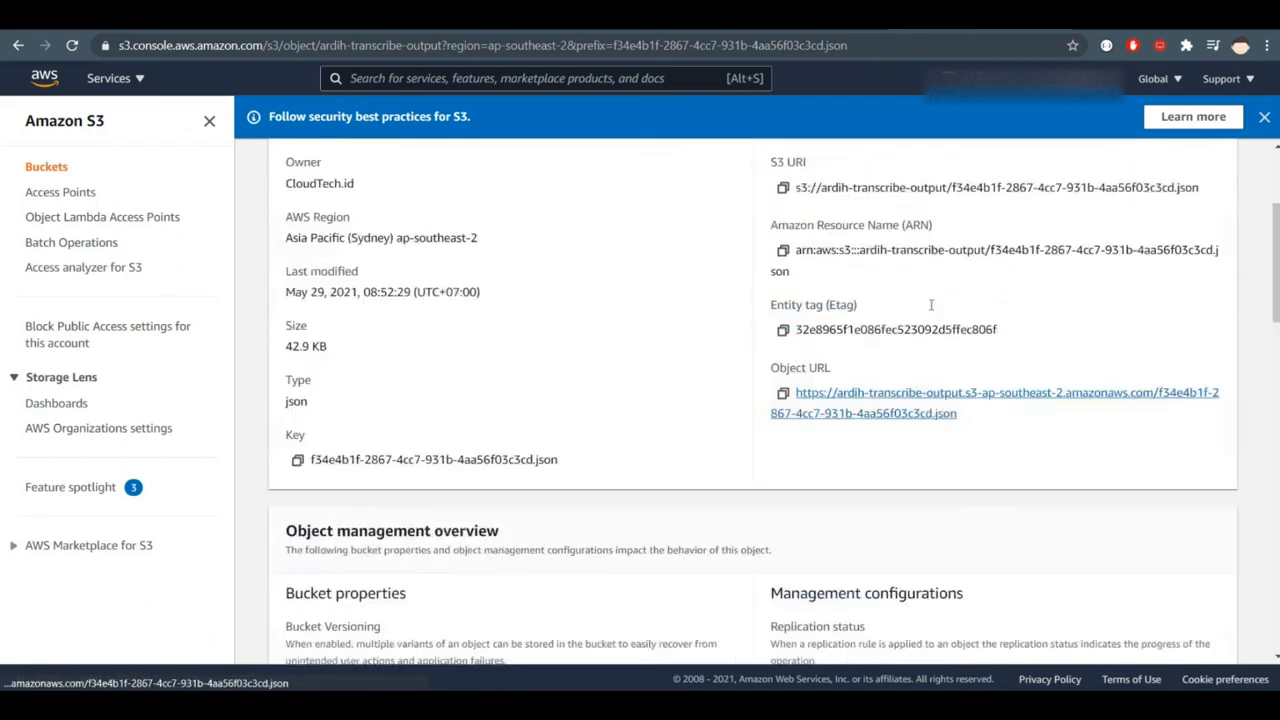
pyautogui.scroll(-1, 932, 310)
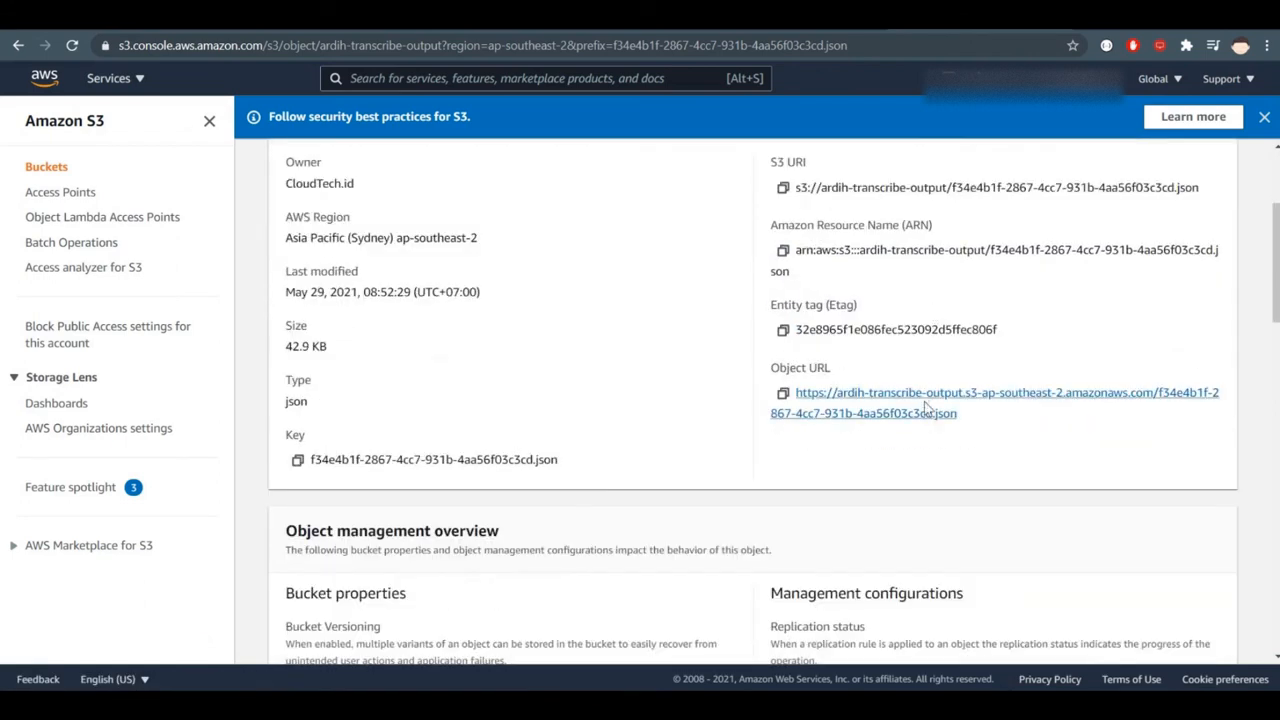
pyautogui.click(950, 393)
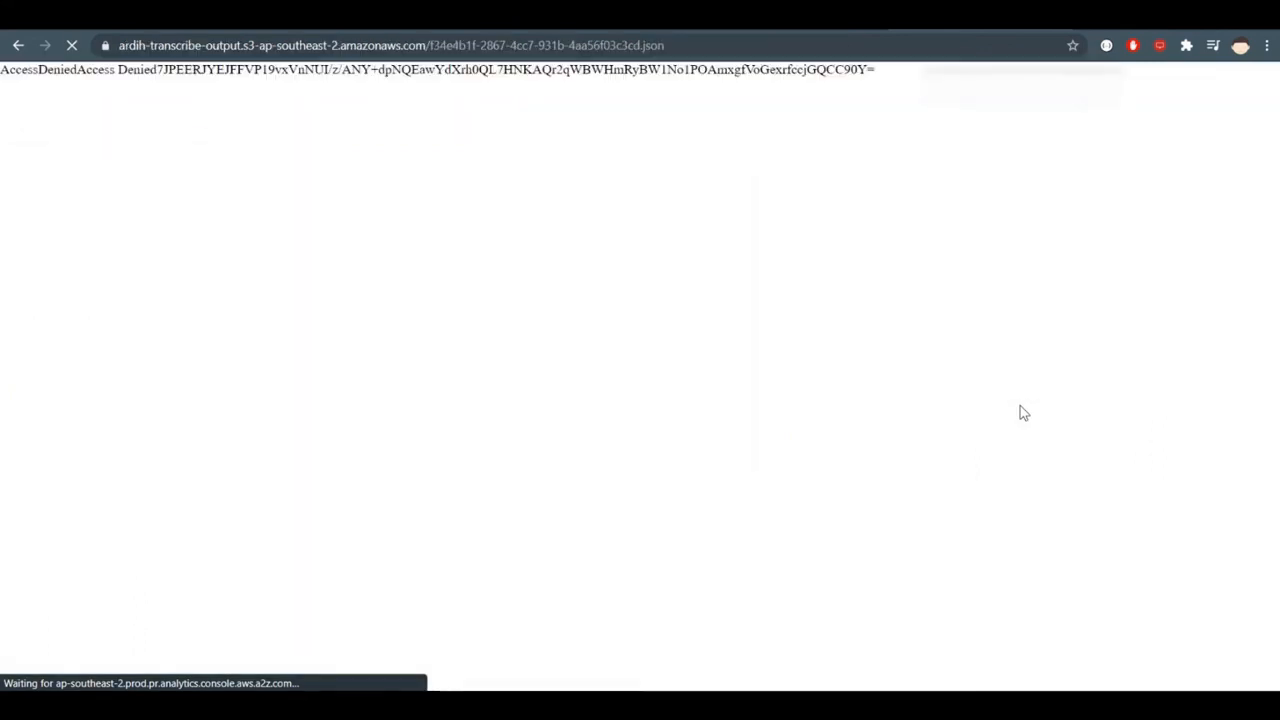
pyautogui.click(17, 45)
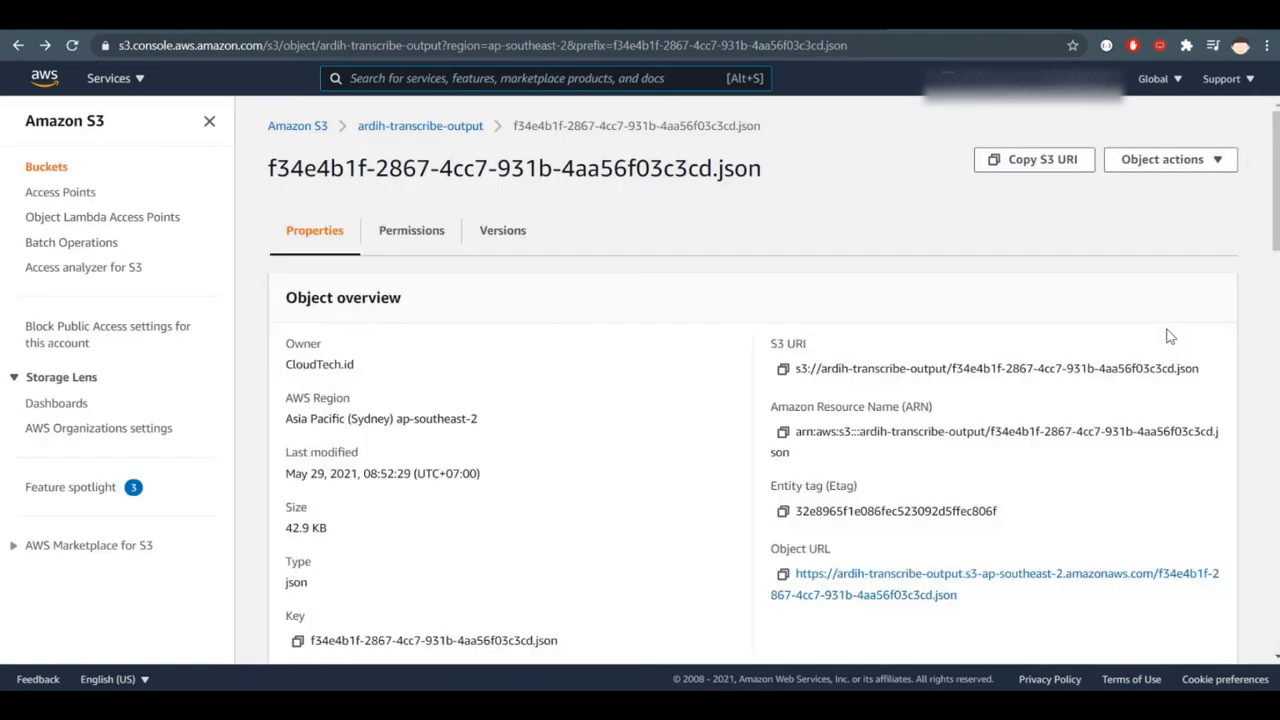
# - Download the JSON output file from S3 and save it in the Downloads folder
pyautogui.click(1198, 159)
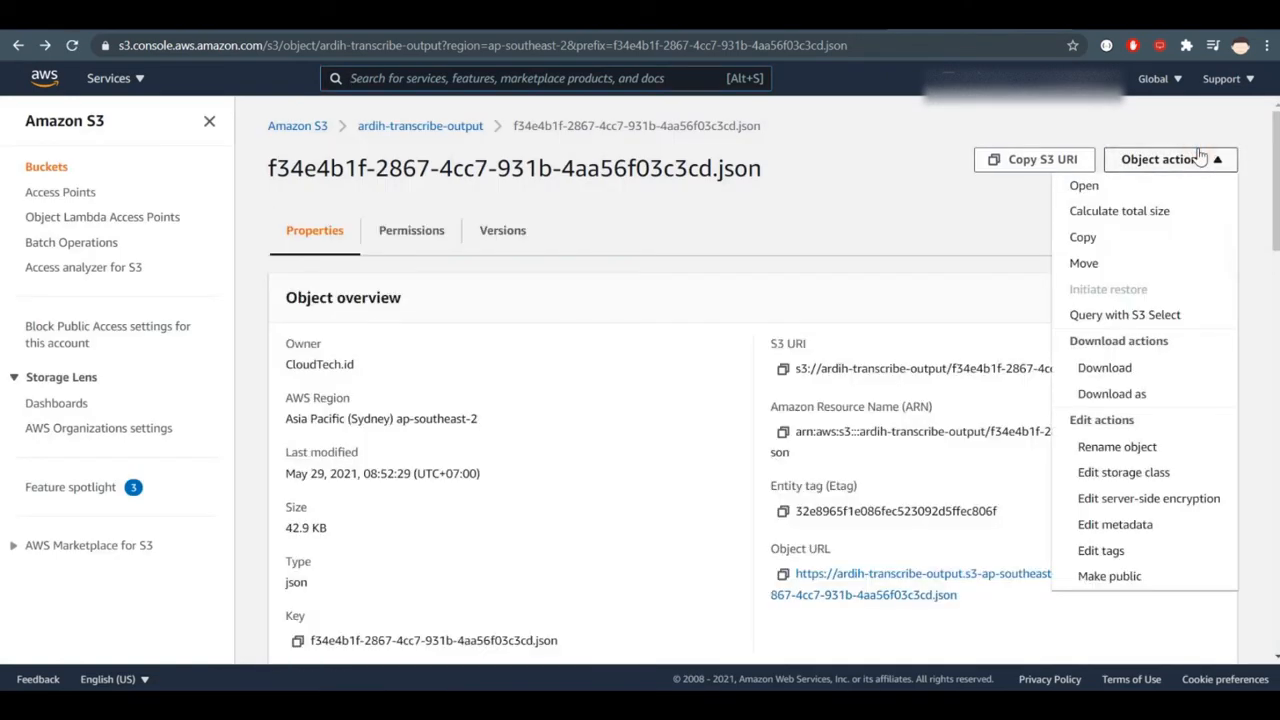
pyautogui.click(1140, 370)
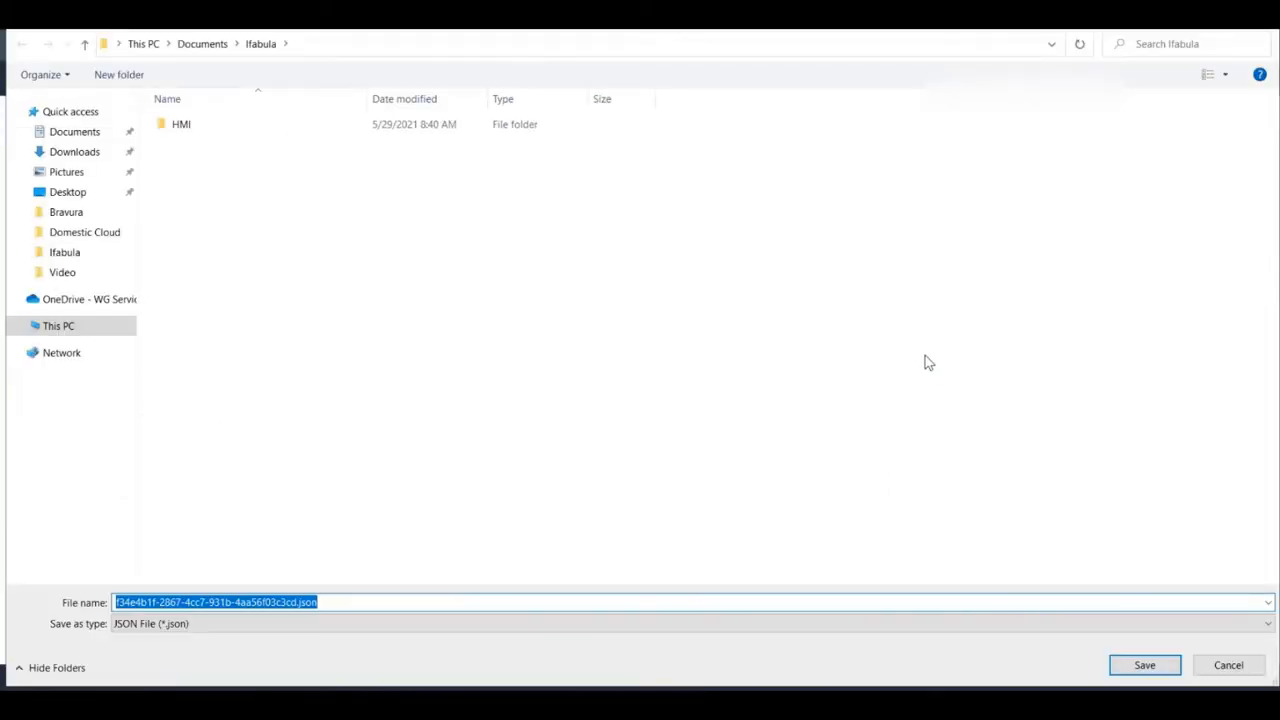
pyautogui.click(80, 136)
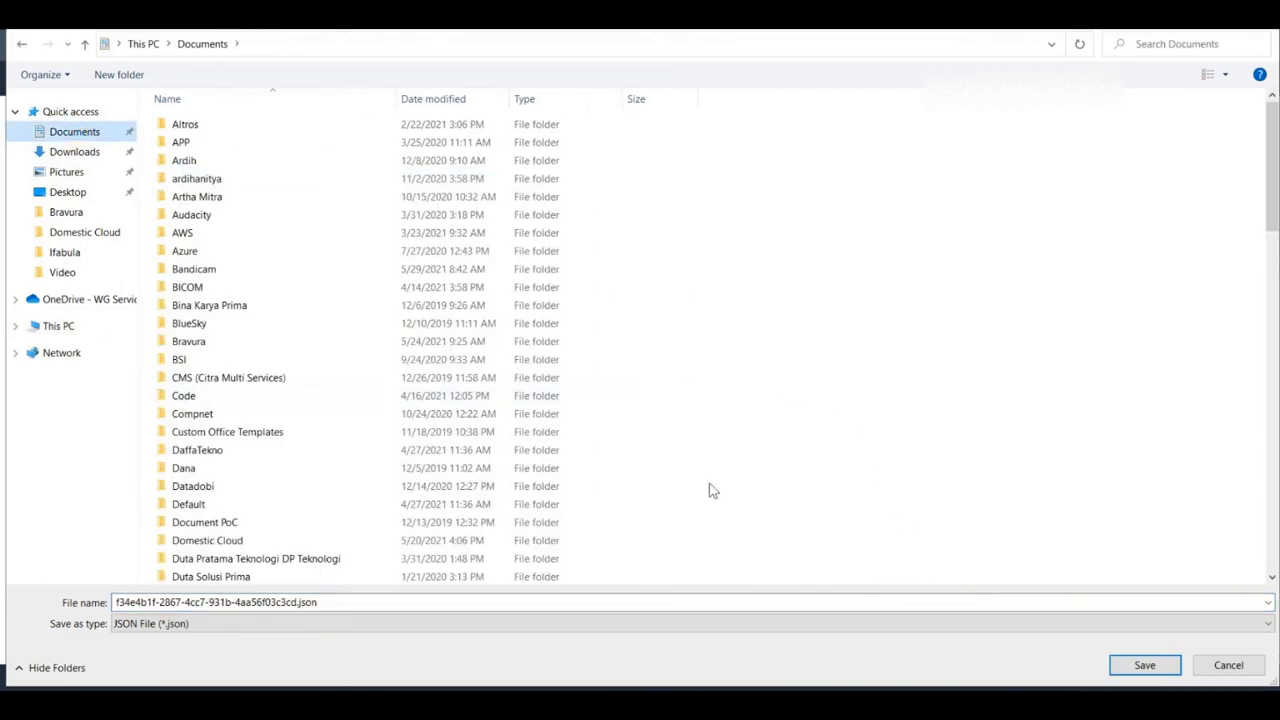
pyautogui.click(74, 151)
pyautogui.click(1140, 664)
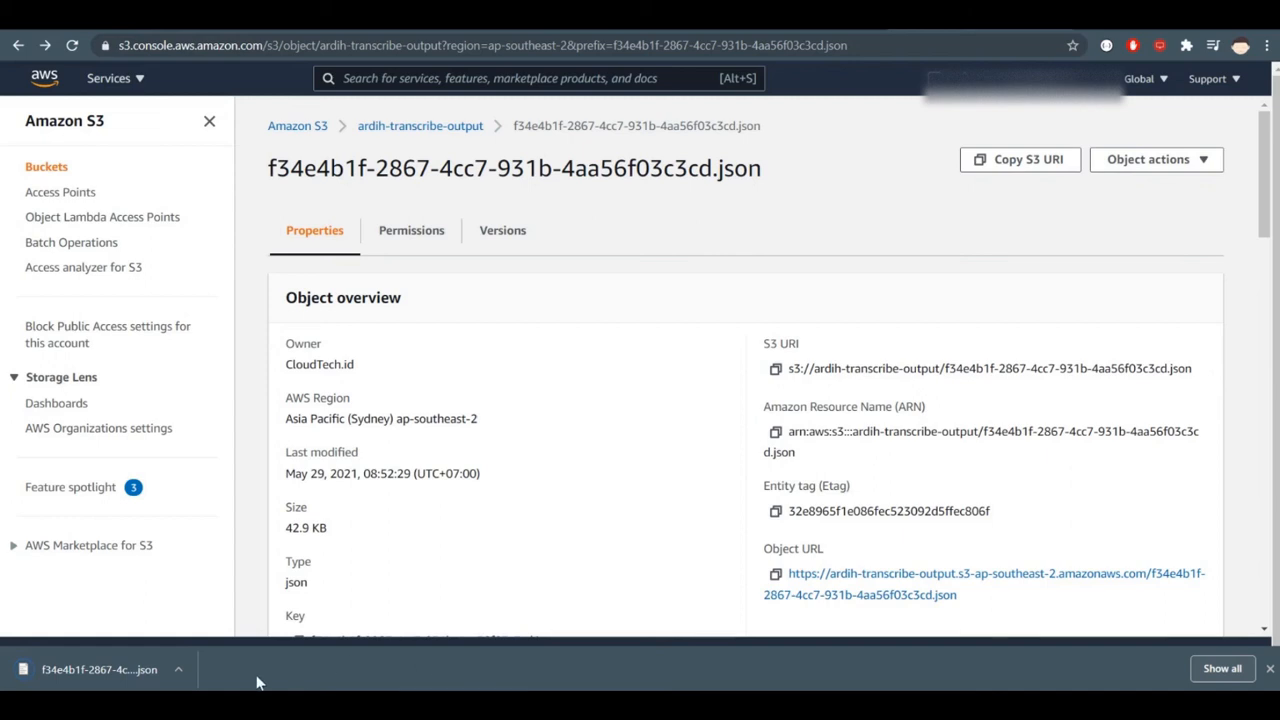
# - Show the downloaded JSON file in its folder and open it in Visual Studio Code
pyautogui.click(178, 670)
pyautogui.click(226, 612)
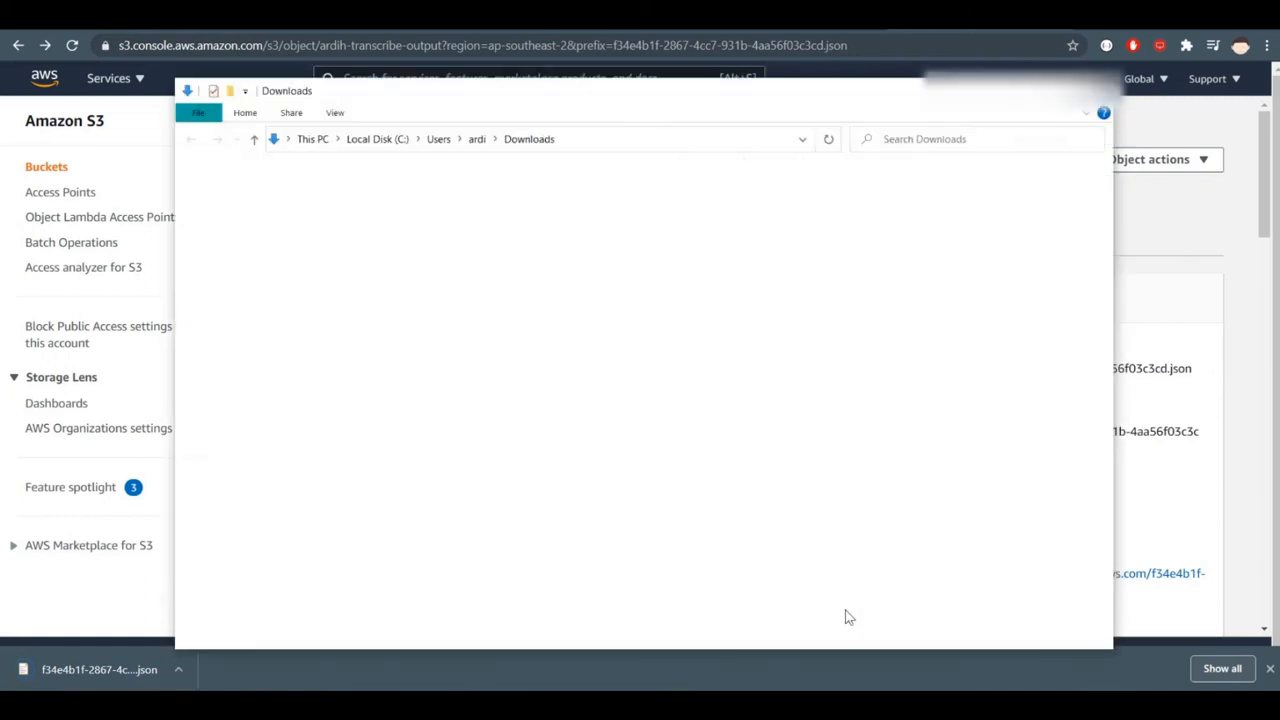
pyautogui.rightClick(463, 228)
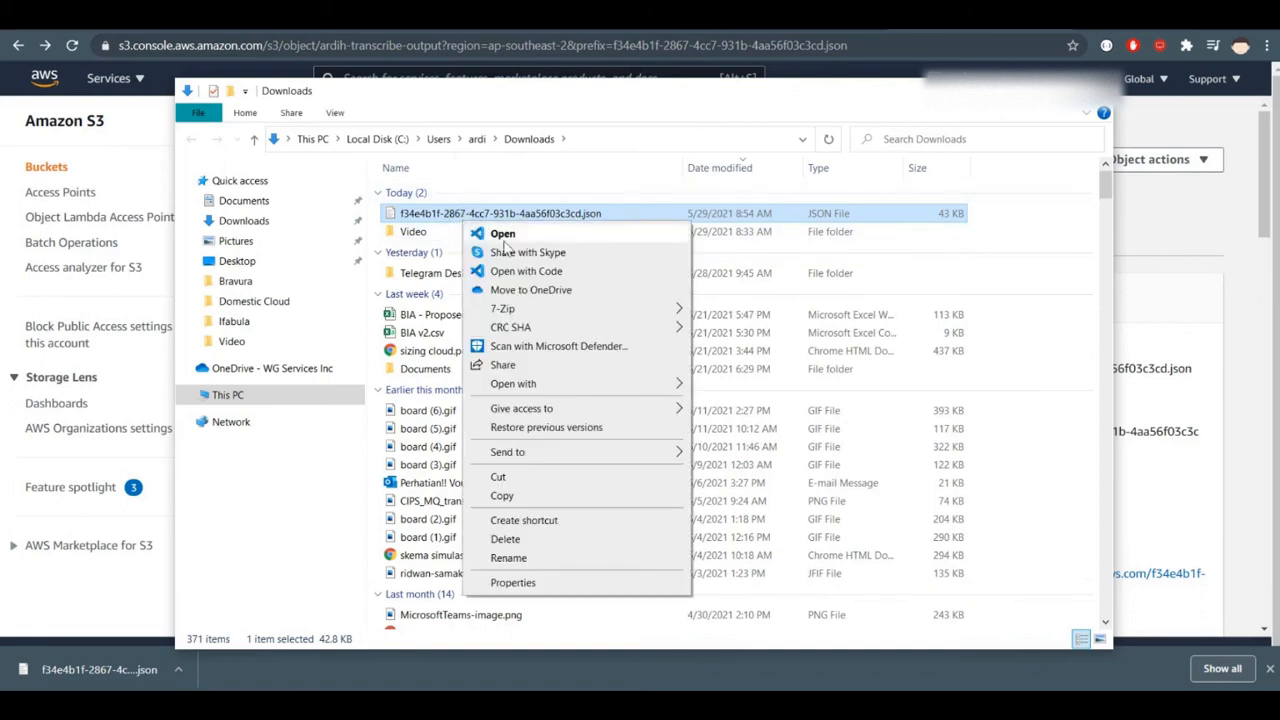
pyautogui.click(527, 271)
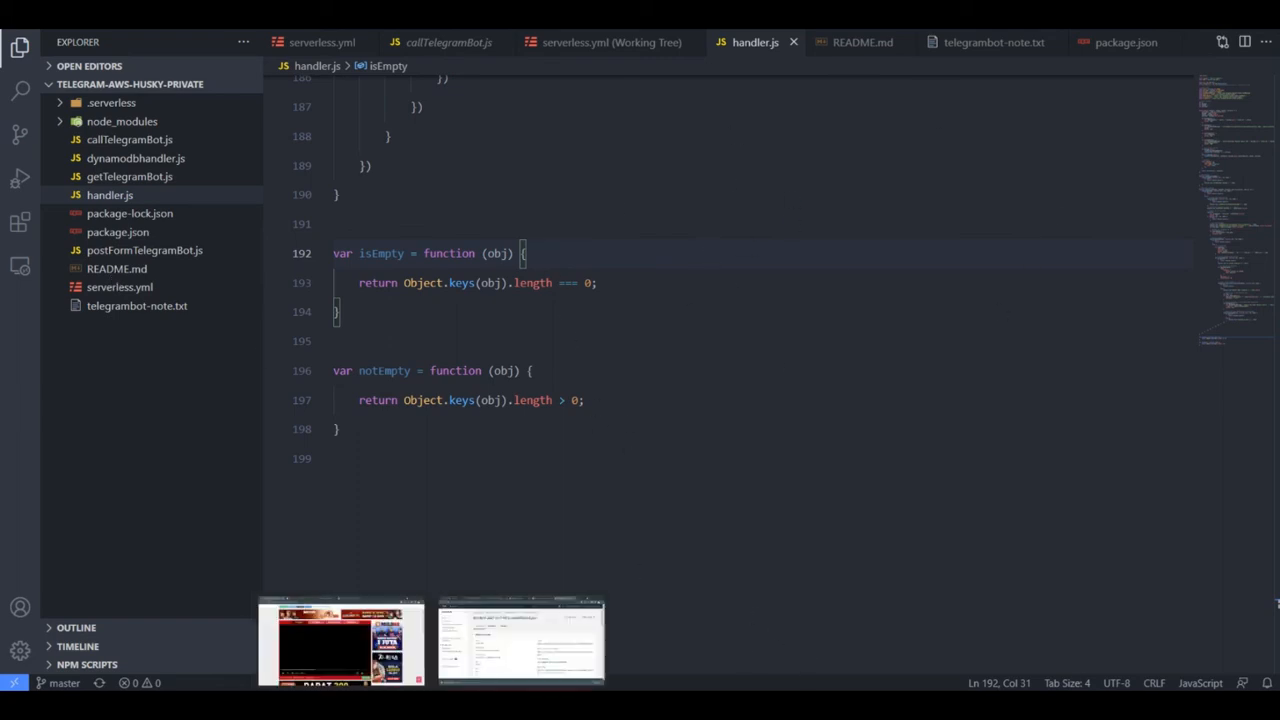
pyautogui.click(871, 296)
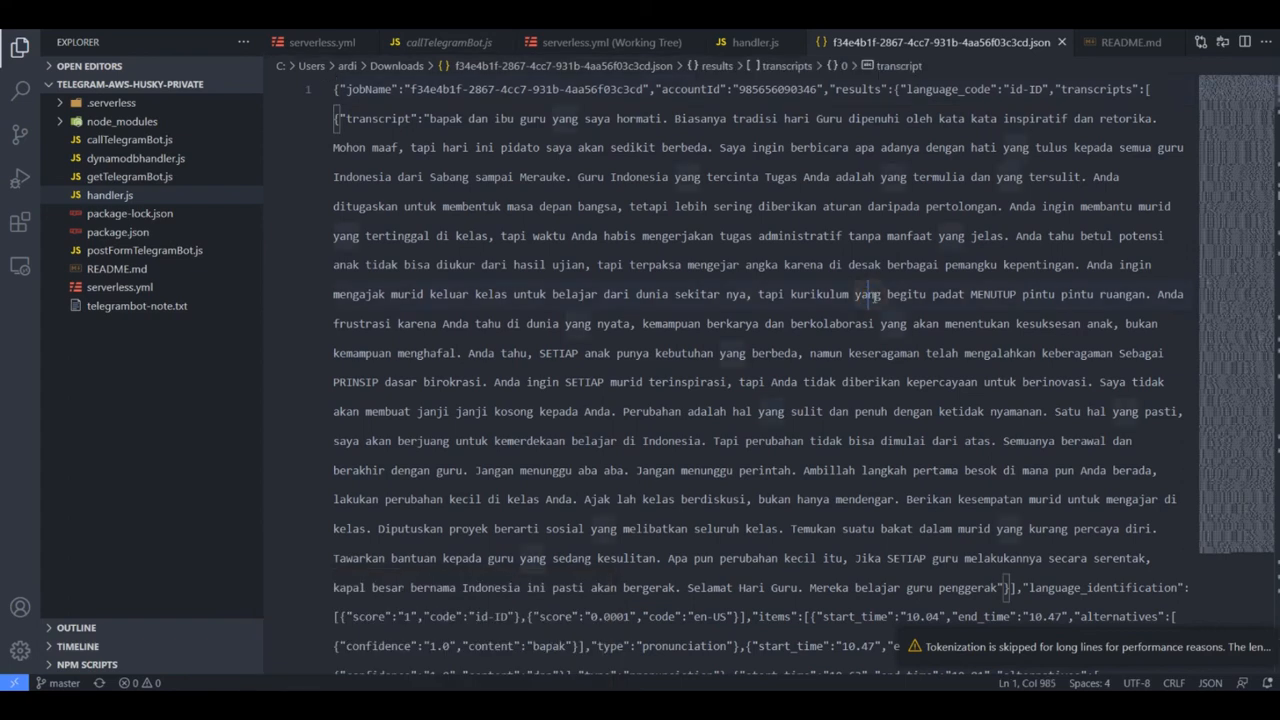
# - Examine the transcript field and its full text in the JSON file, highlighting the opening sentences
pyautogui.doubleClick(387, 118)
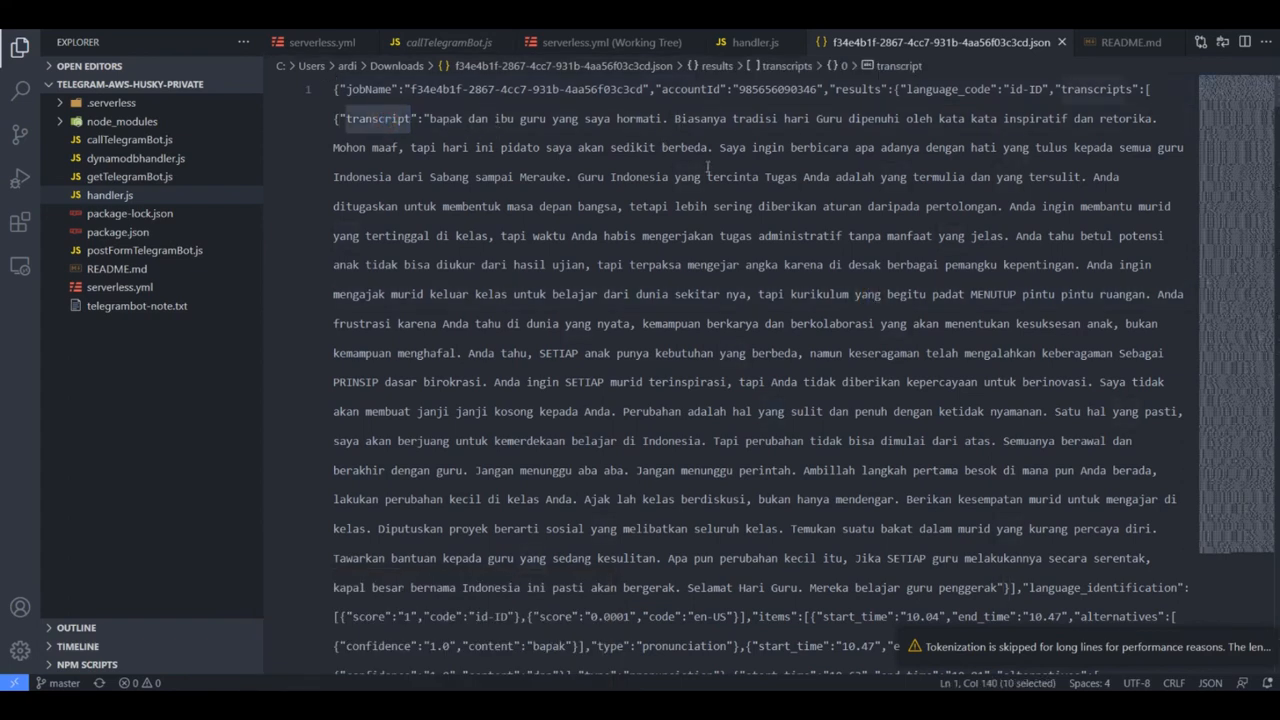
pyautogui.moveTo(676, 118); pyautogui.dragTo(1164, 183)
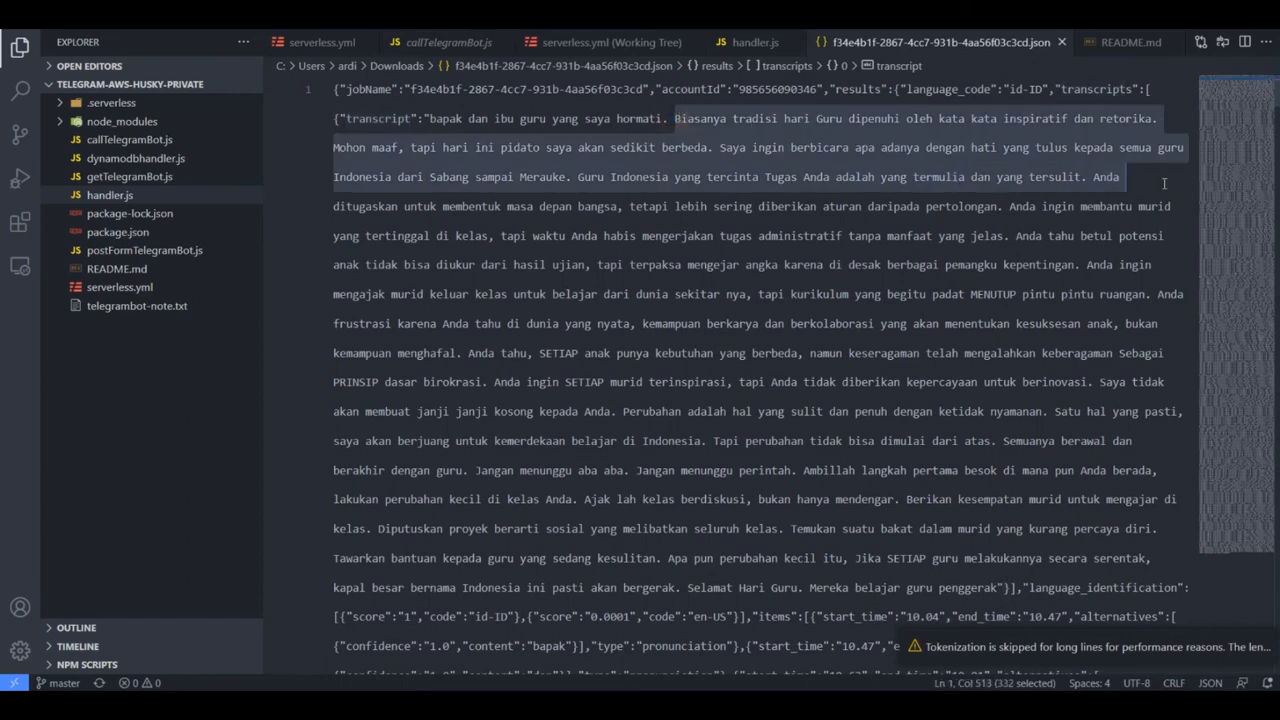
pyautogui.click(1164, 183)
pyautogui.scroll(-8, 1253, 267)
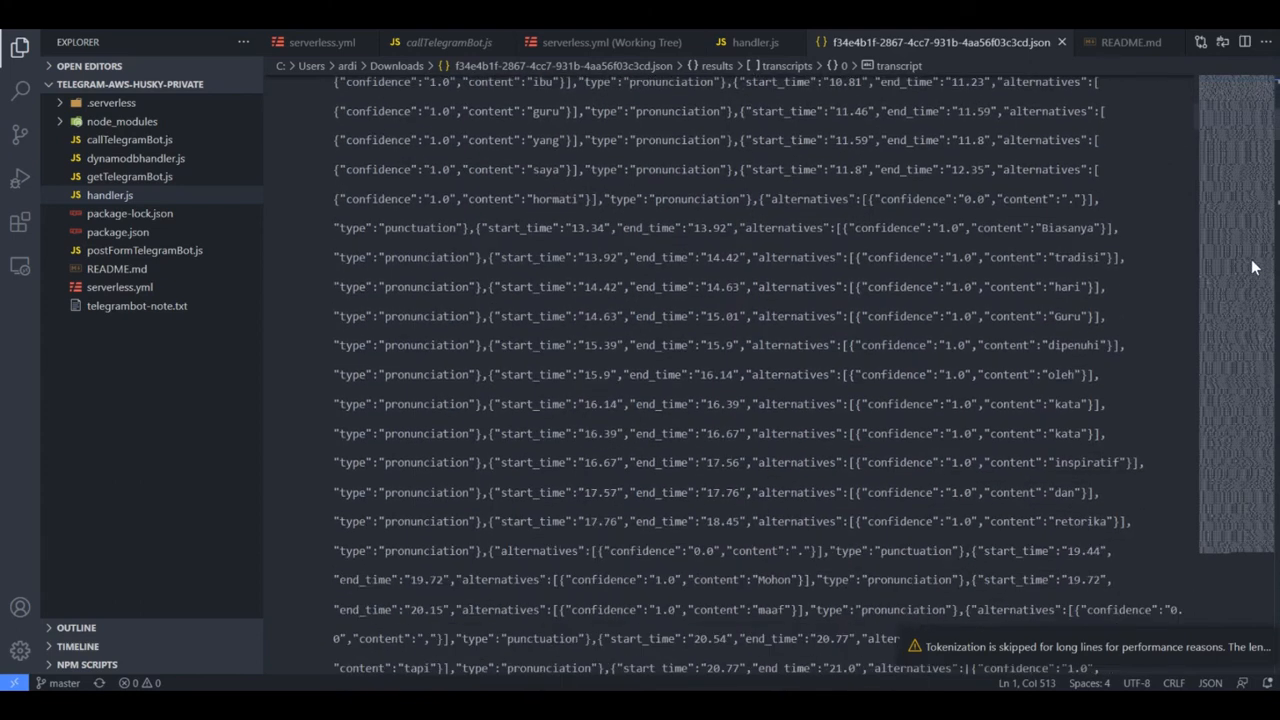
pyautogui.scroll(6, 1253, 267)
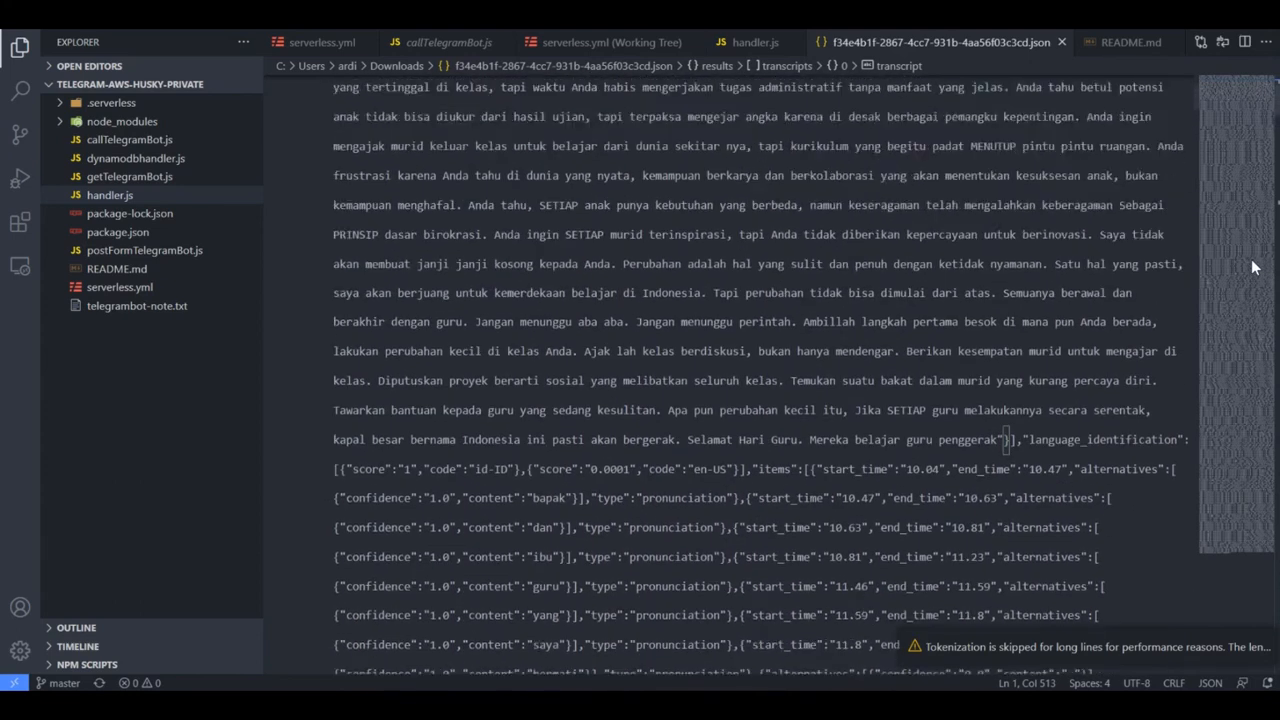
pyautogui.scroll(2, 645, 263)
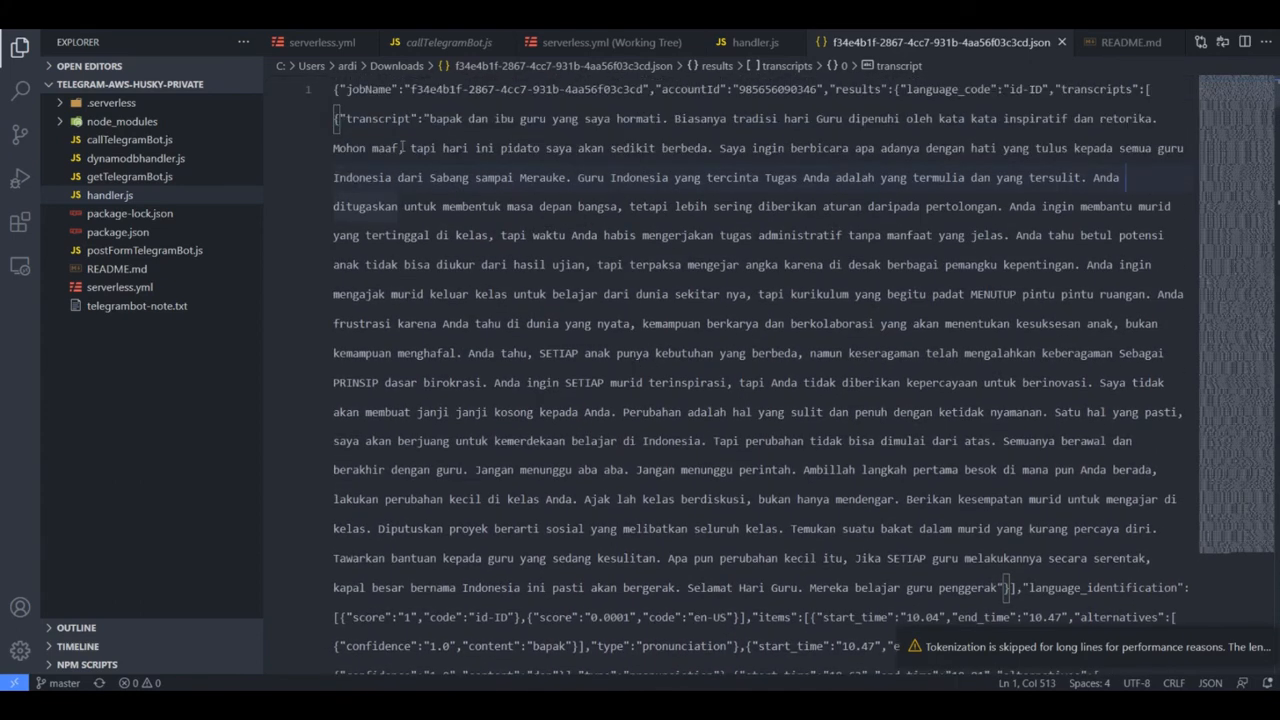
pyautogui.doubleClick(375, 117)
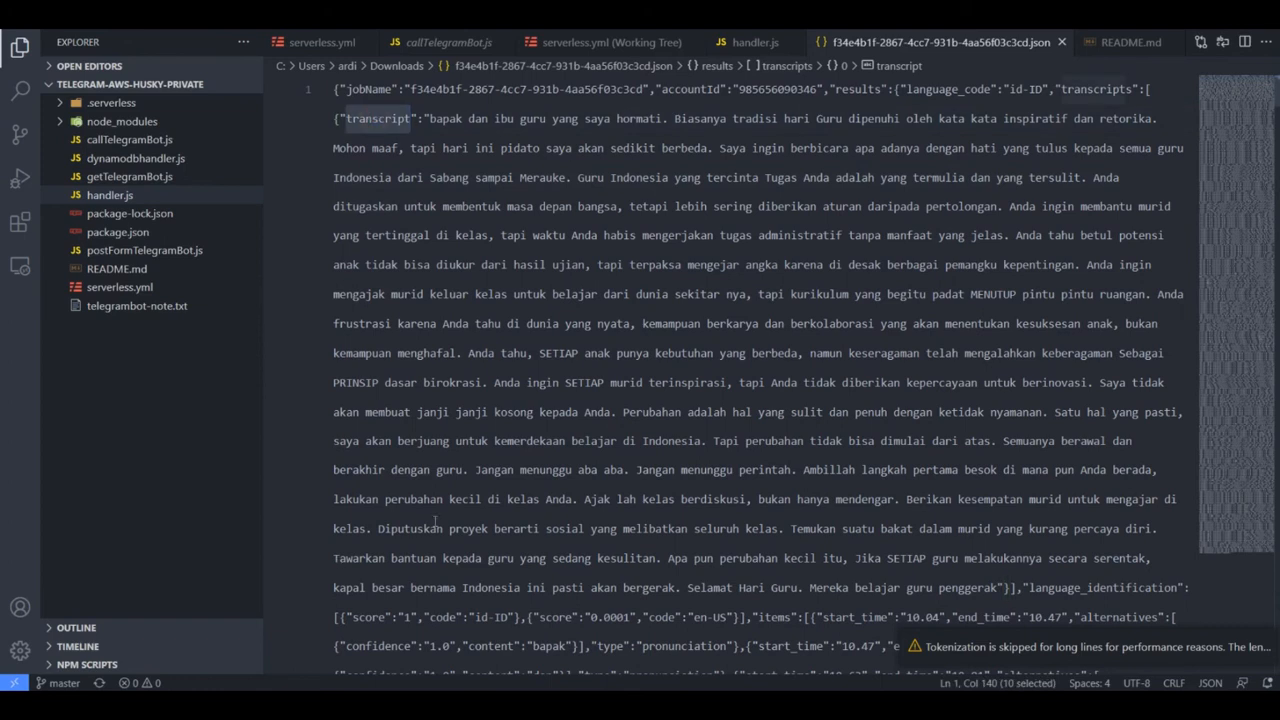
# - Examine the language identification scores and the start and end times of the first items entry
pyautogui.scroll(-2, 725, 428)
pyautogui.scroll(-2, 717, 441)
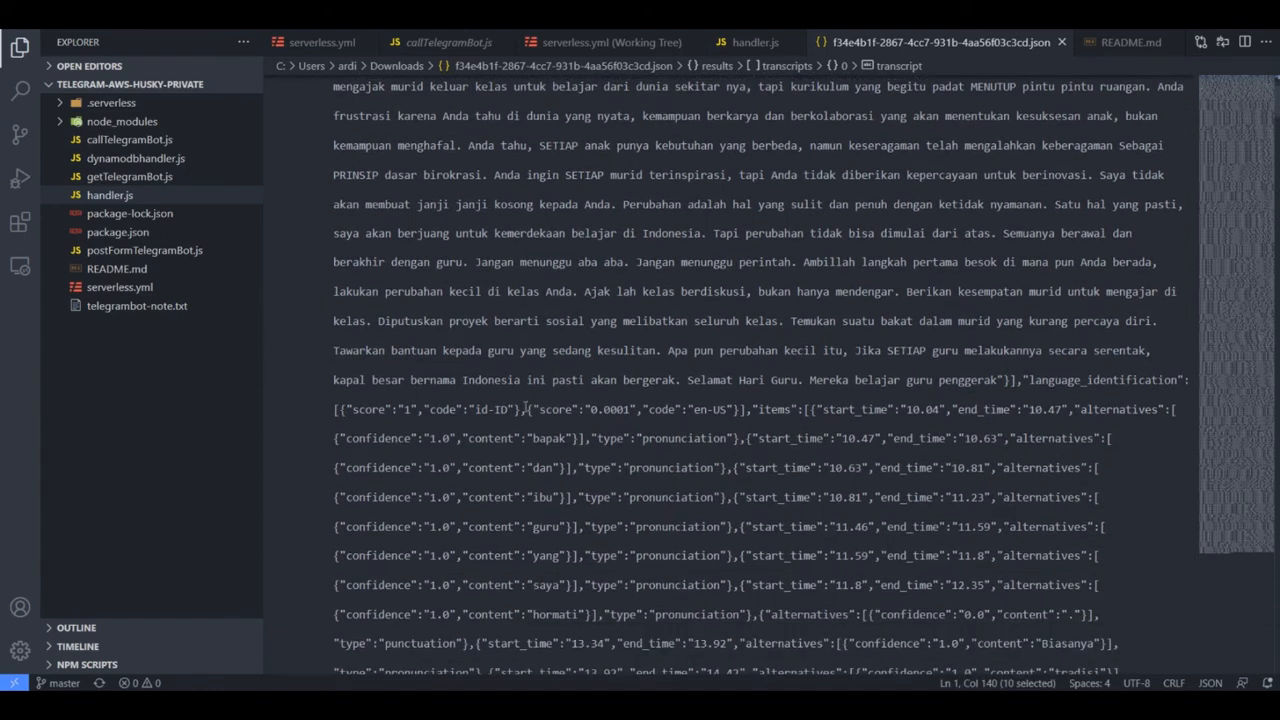
pyautogui.moveTo(541, 409); pyautogui.dragTo(728, 410)
pyautogui.click(876, 416)
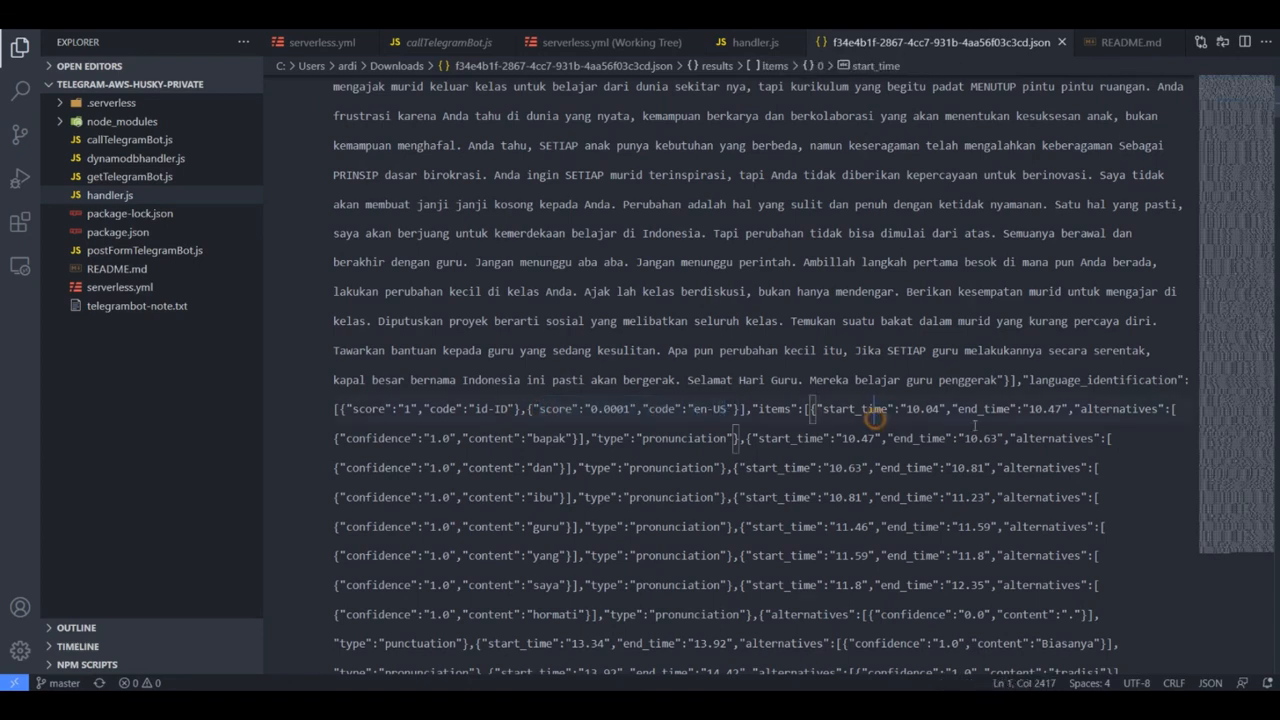
pyautogui.moveTo(838, 415); pyautogui.dragTo(1074, 416)
pyautogui.click(928, 442)
# - Examine the items entries for individual transcribed words, highlighting content values from "tapi" to "mengerjakan"
pyautogui.scroll(-10, 990, 446)
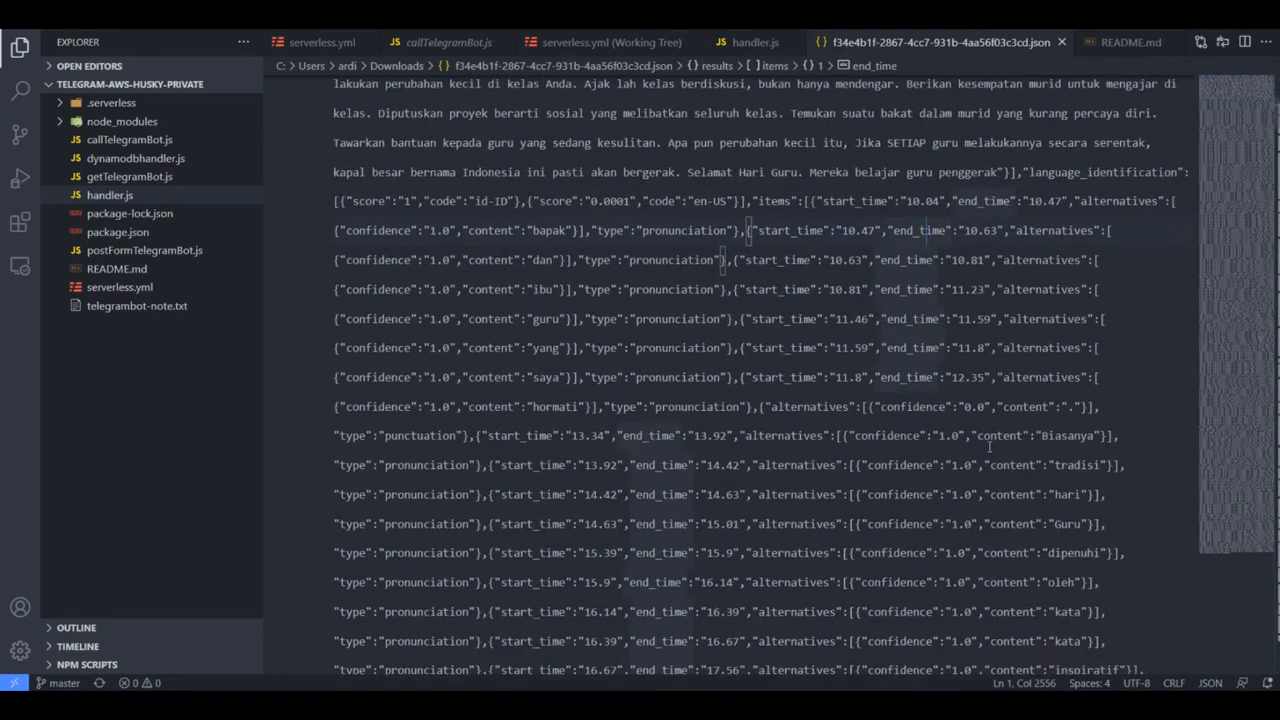
pyautogui.scroll(-4, 990, 446)
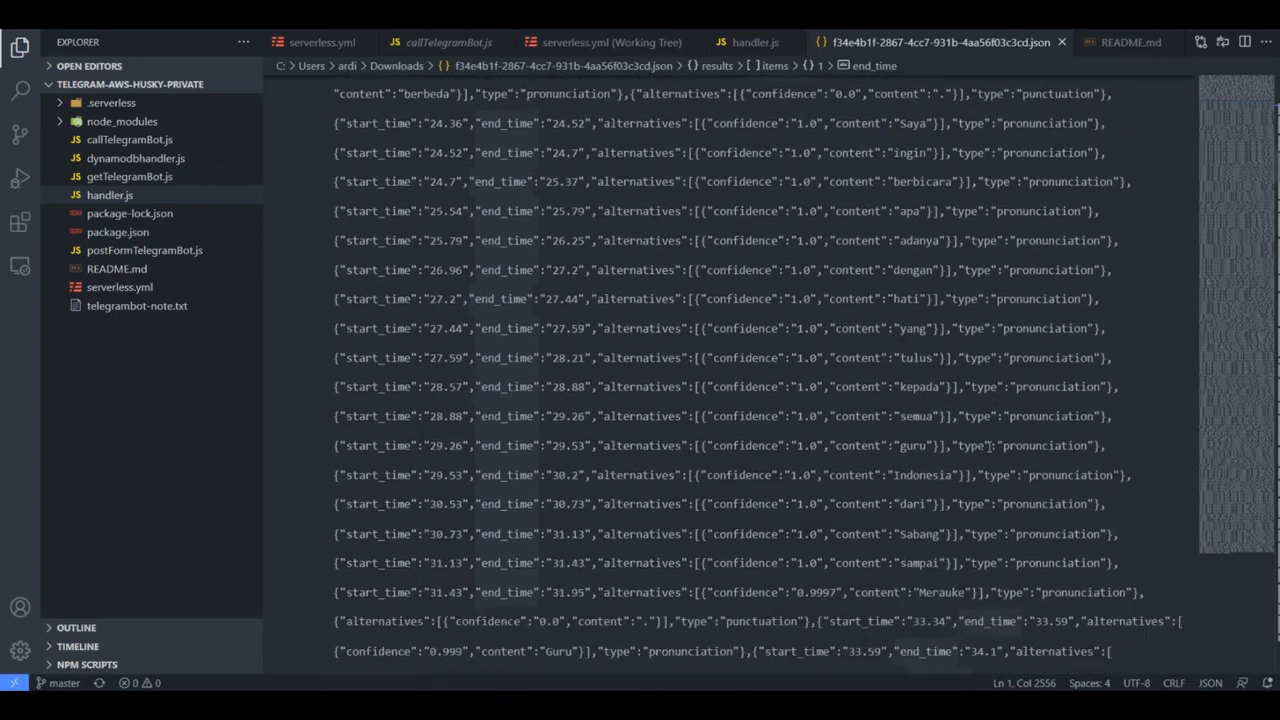
pyautogui.scroll(-6, 990, 446)
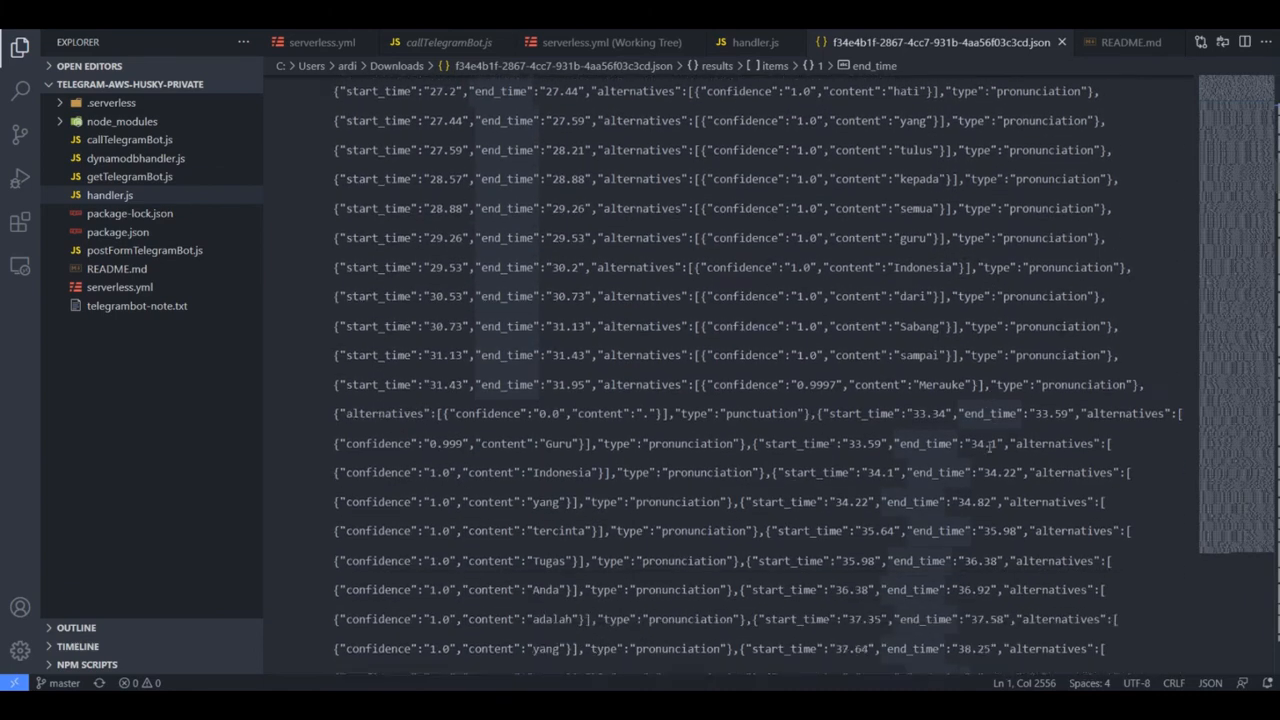
pyautogui.scroll(-6, 987, 457)
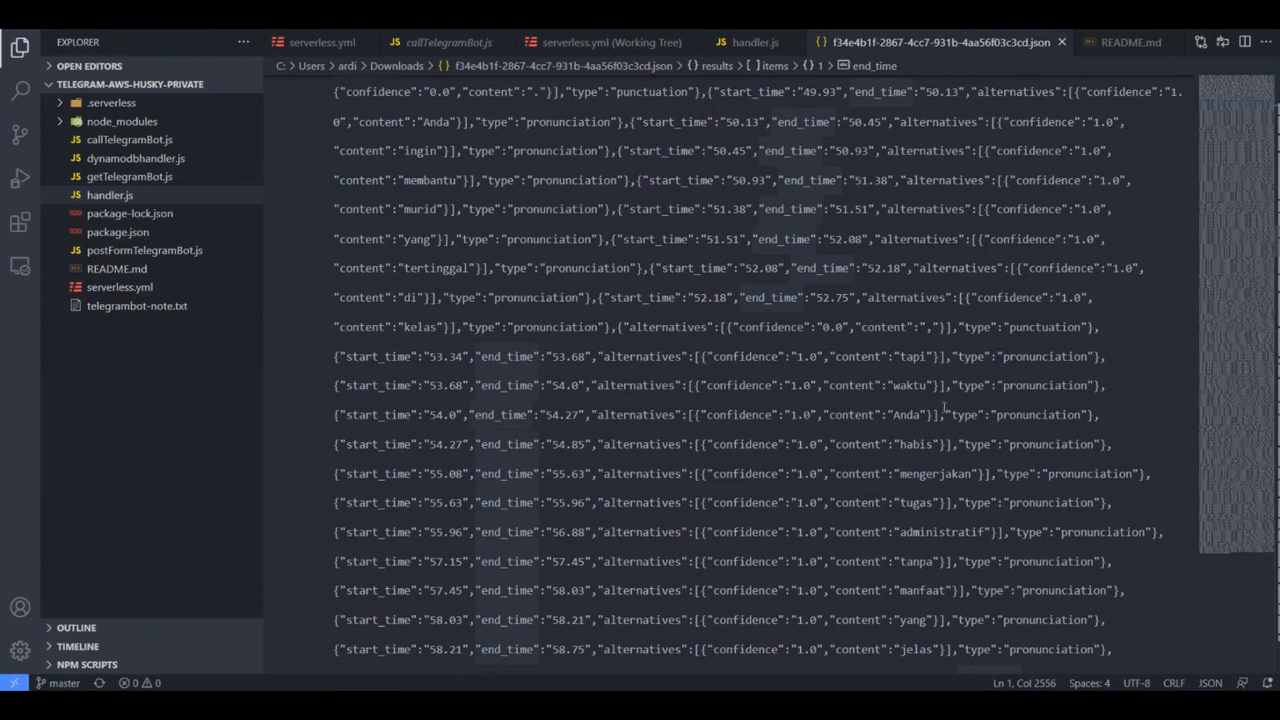
pyautogui.doubleClick(913, 357)
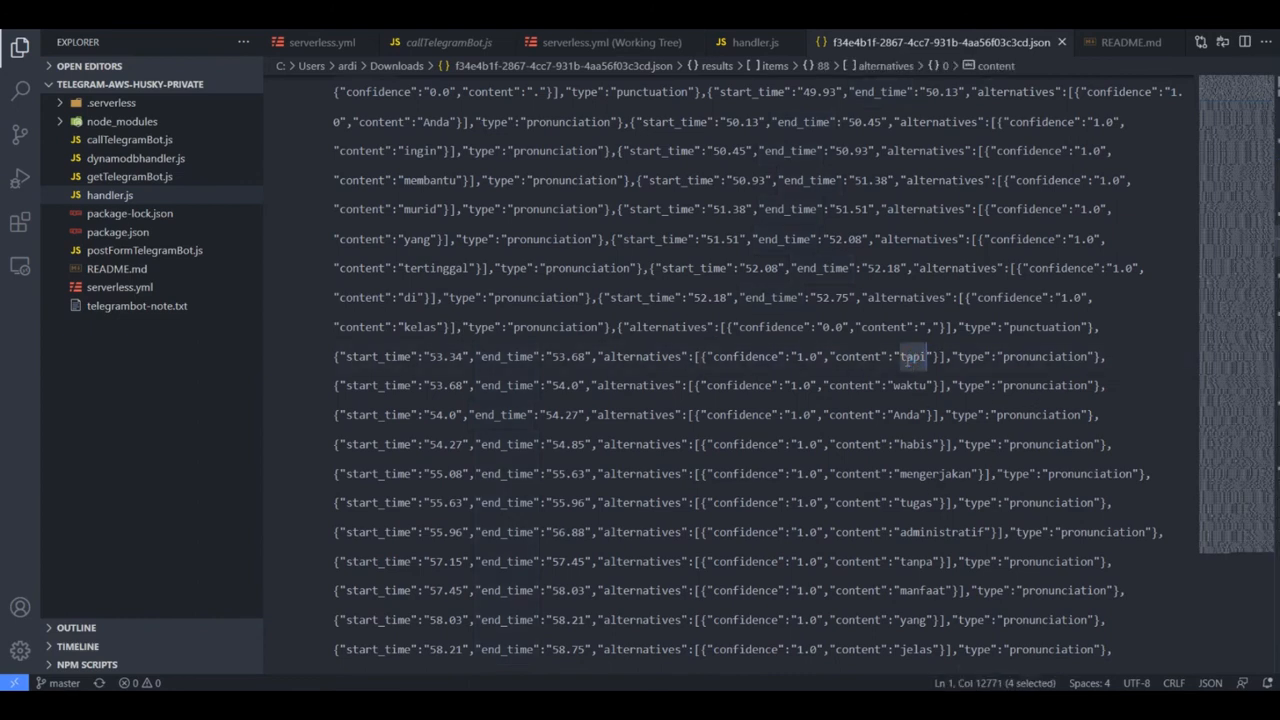
pyautogui.click(903, 388)
pyautogui.click(906, 414)
pyautogui.click(910, 443)
pyautogui.doubleClick(938, 474)
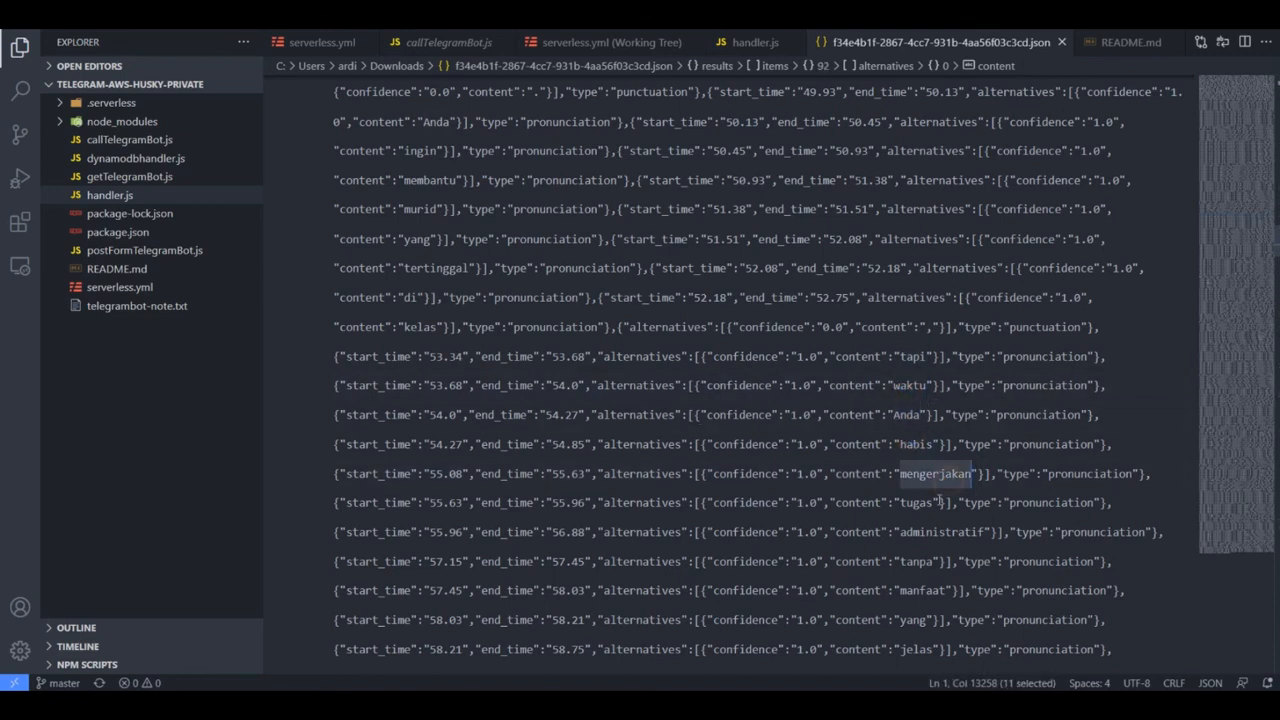
# - Examine the remaining word entries with their times and confidence values, and return to the transcript text
pyautogui.scroll(-4, 938, 500)
pyautogui.click(874, 484)
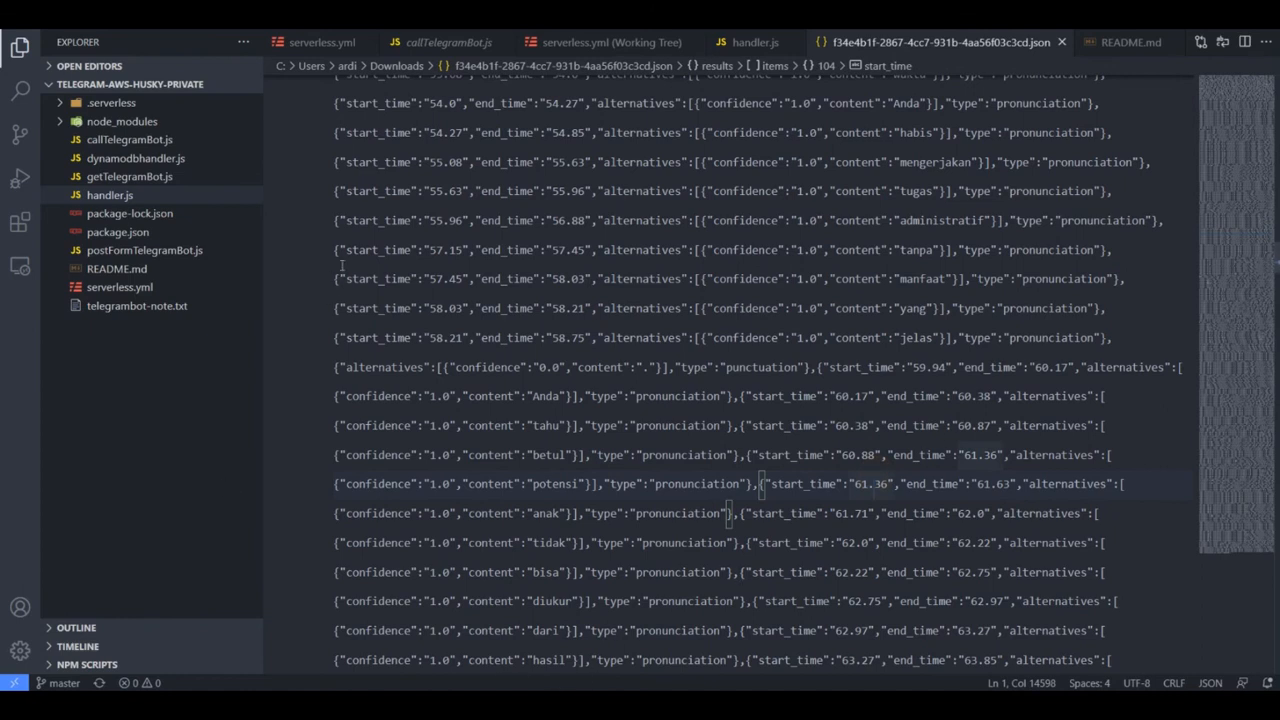
pyautogui.scroll(-9, 826, 484)
pyautogui.moveTo(710, 250); pyautogui.dragTo(752, 484)
pyautogui.click(752, 486)
pyautogui.scroll(-2, 972, 476)
pyautogui.scroll(-4, 972, 476)
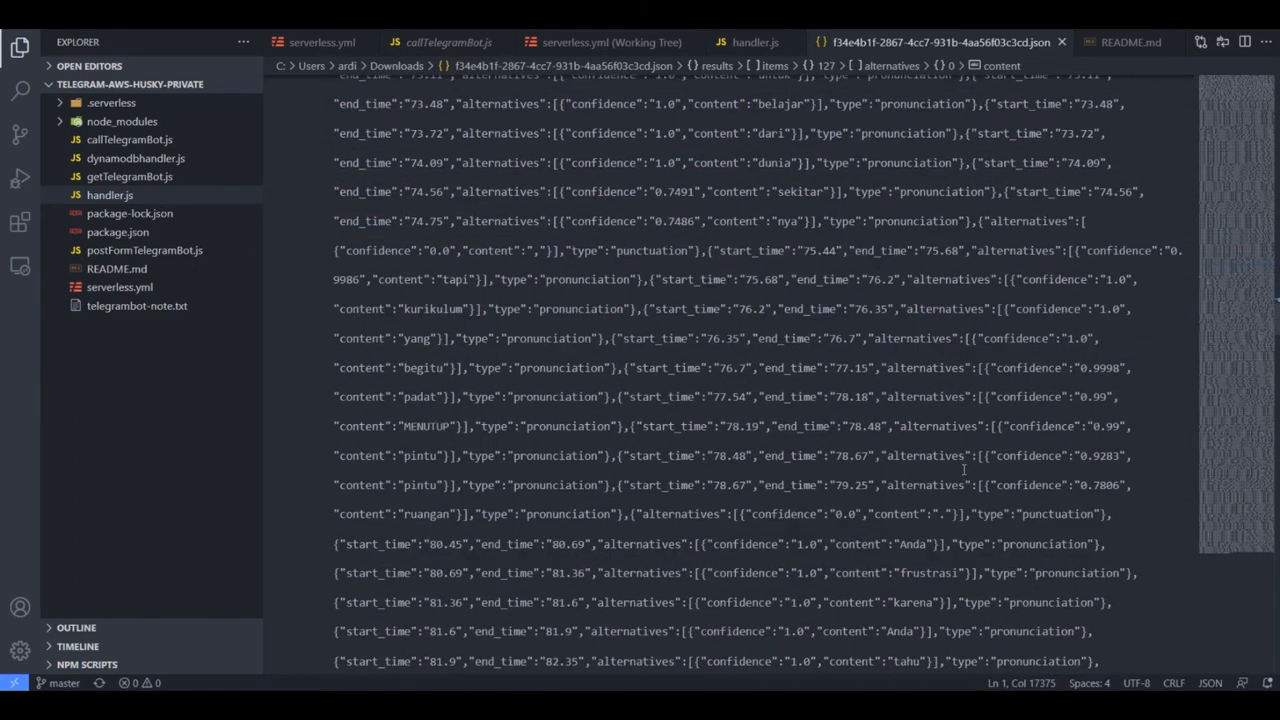
pyautogui.moveTo(1276, 327); pyautogui.dragTo(1273, 115)
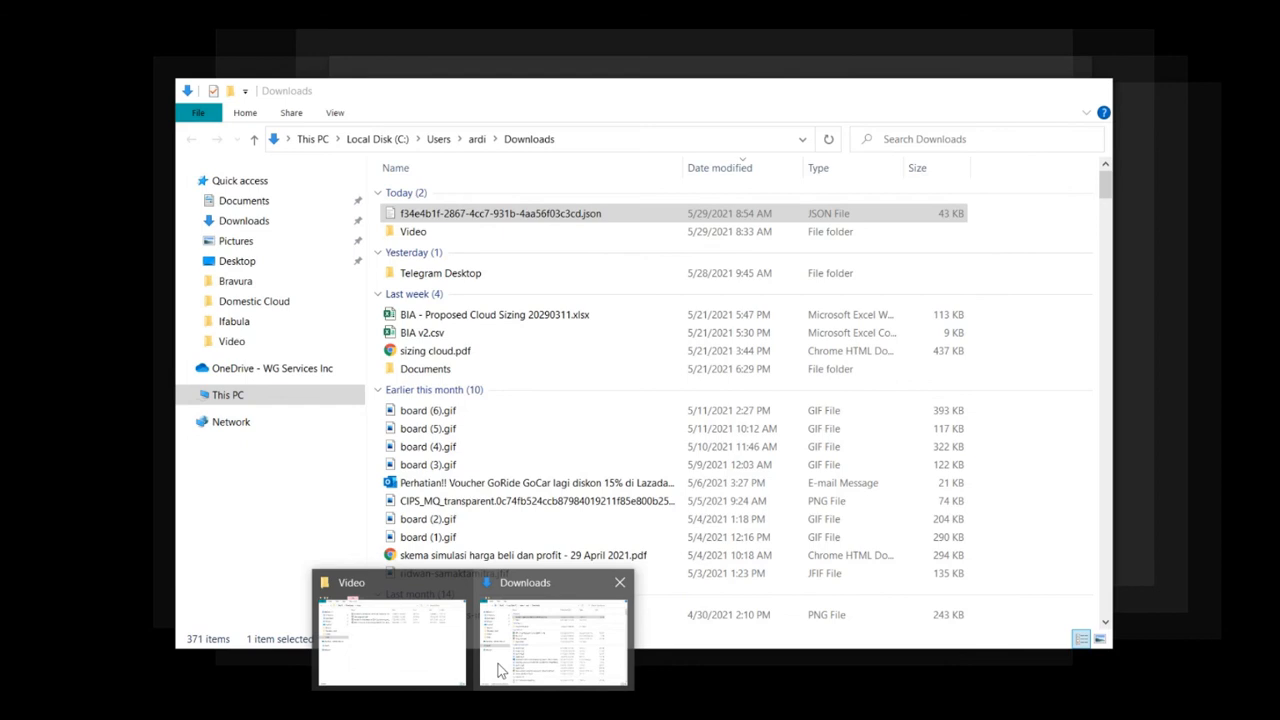
# - Switch to the Downloads folder in File Explorer and search it for "nadiem"
pyautogui.click(500, 670)
pyautogui.click(907, 139)
pyautogui.write('nad')
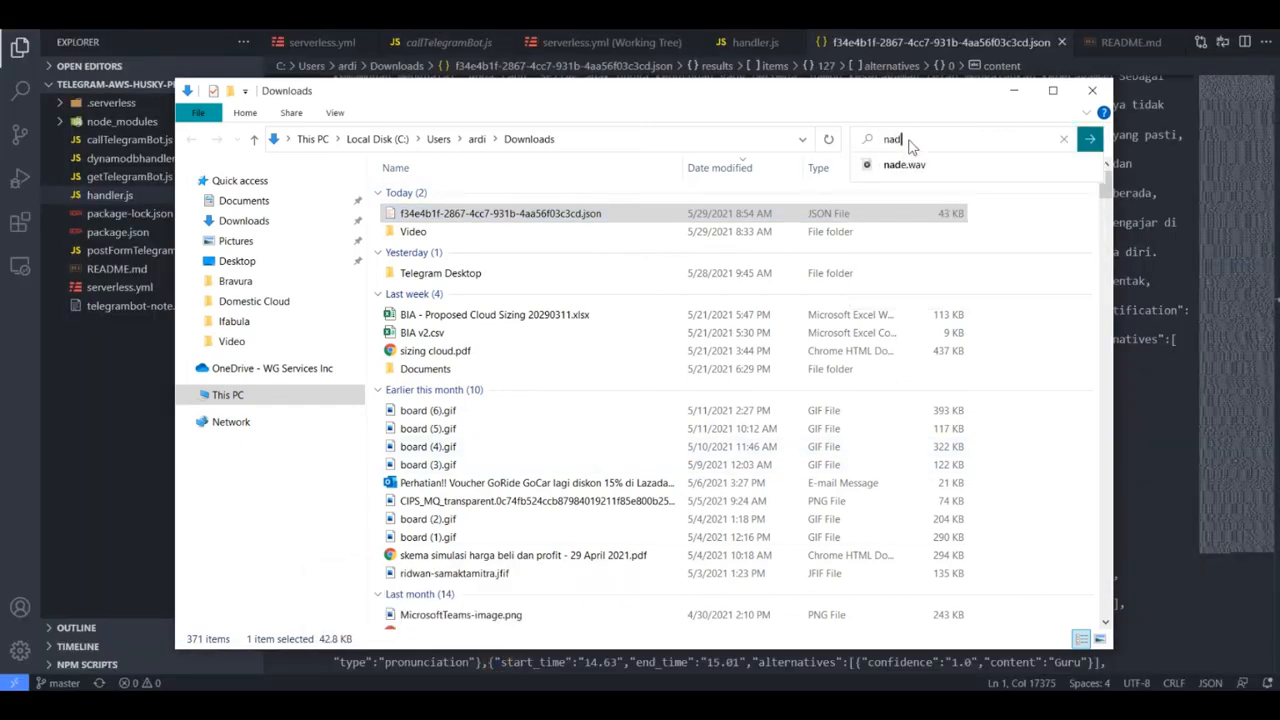
pyautogui.write('iem')
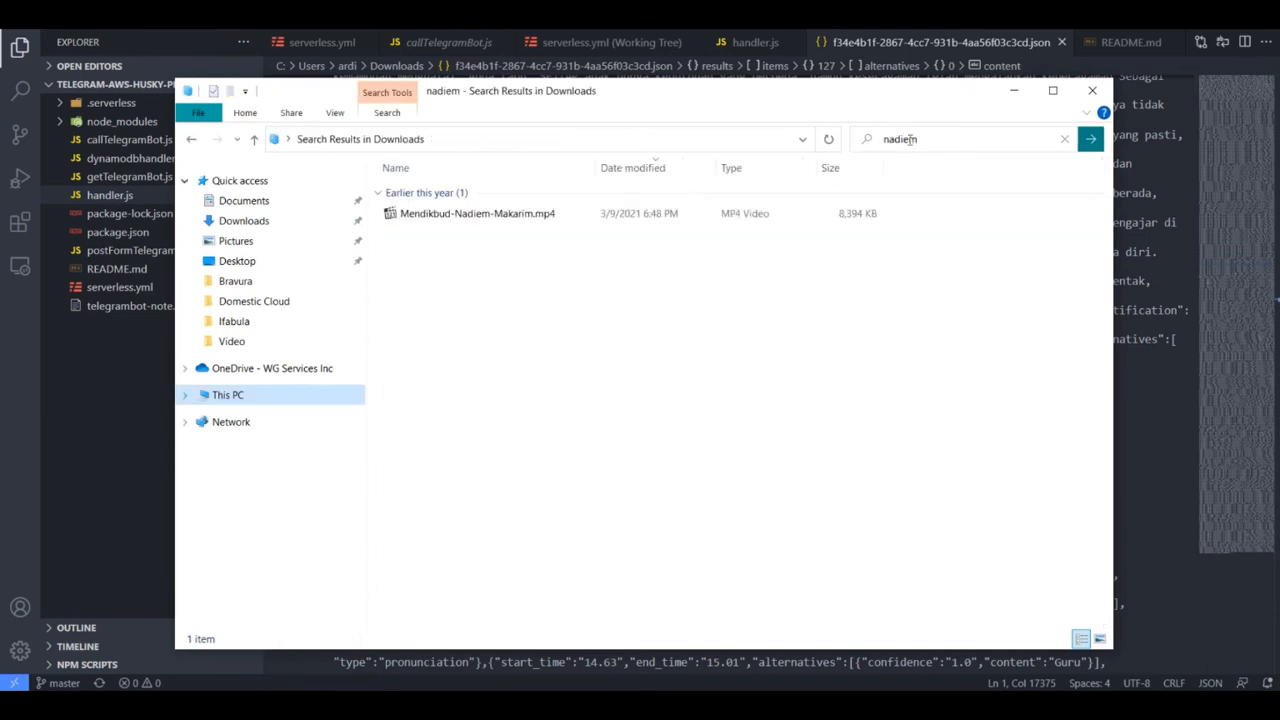
# - Play Mendikbud-Nadiem-Makarim.mp4 and show its enlarged player window over the JSON transcript in the code editor
pyautogui.click(594, 212)
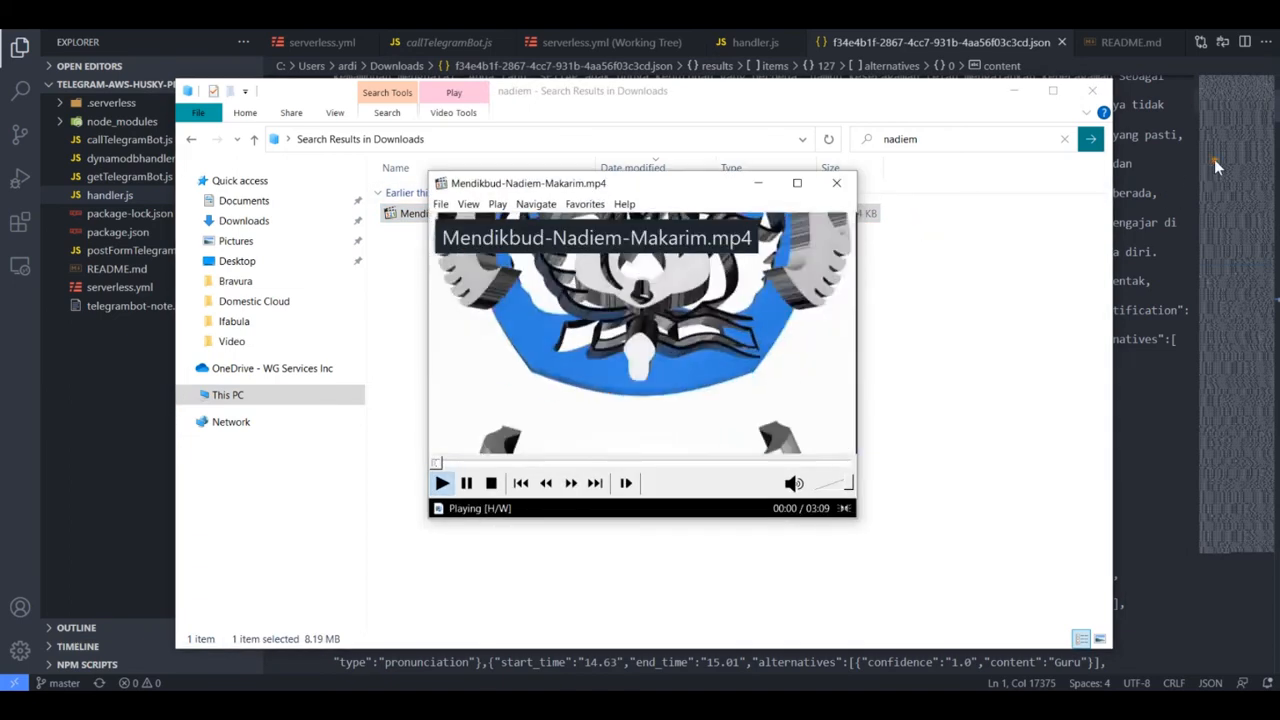
pyautogui.click(1214, 159)
pyautogui.scroll(15, 1146, 212)
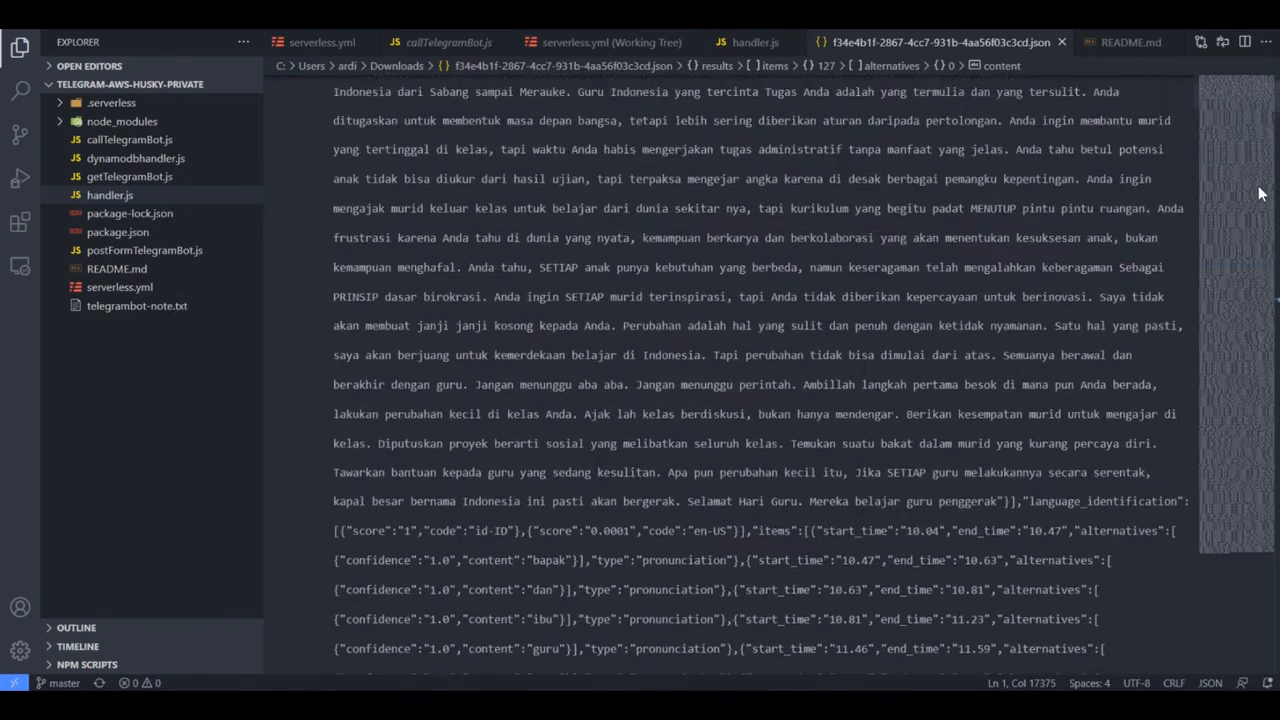
pyautogui.hotkey('alt', 'Tab')
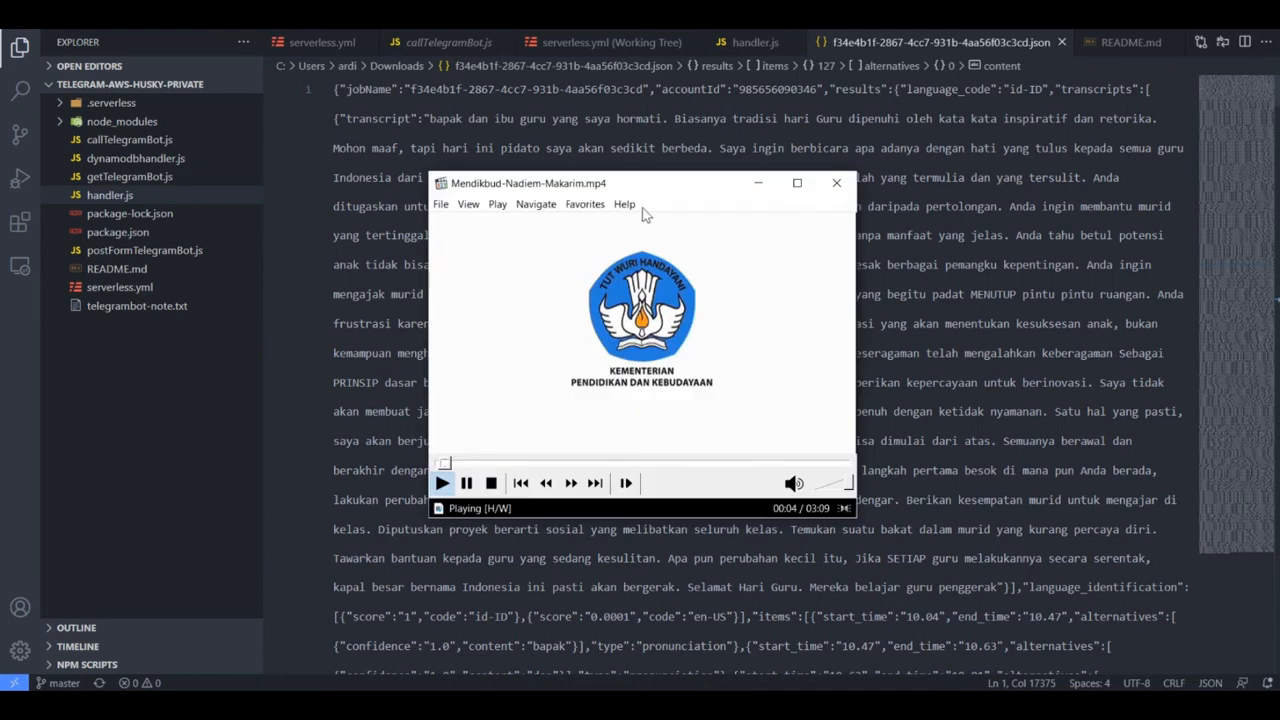
pyautogui.moveTo(648, 184); pyautogui.dragTo(623, 155)
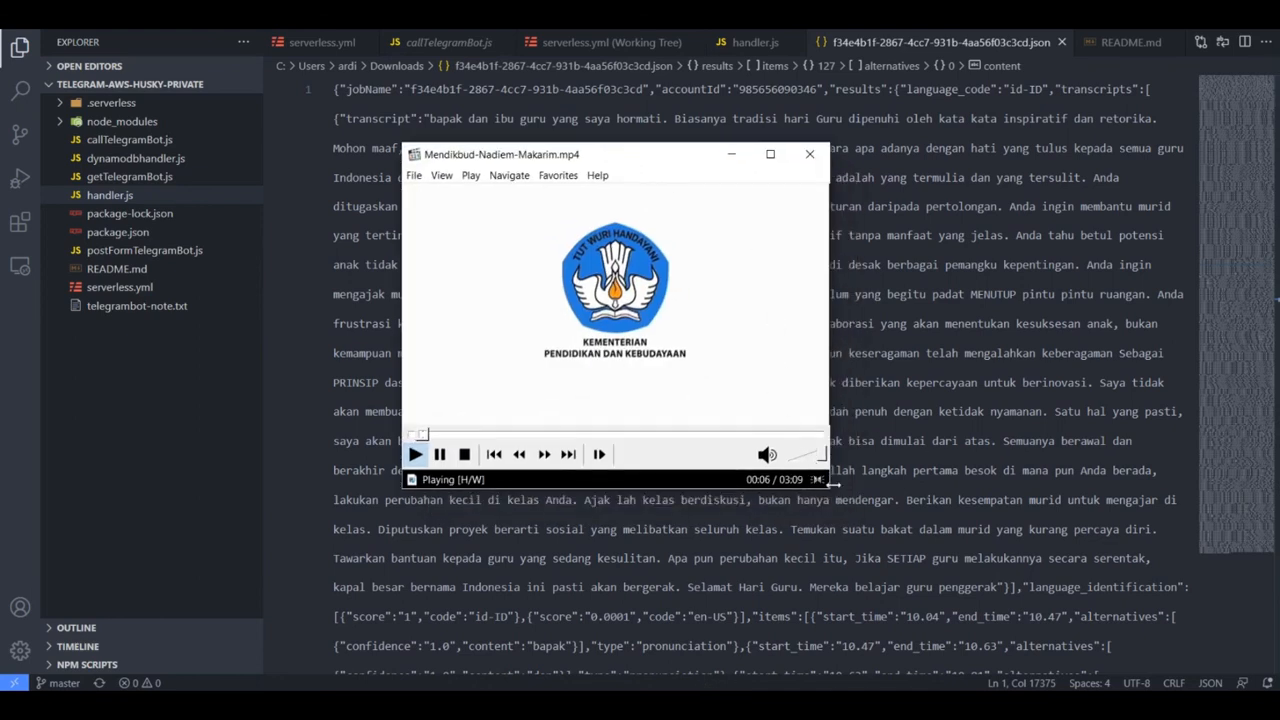
pyautogui.moveTo(829, 485); pyautogui.dragTo(1045, 590)
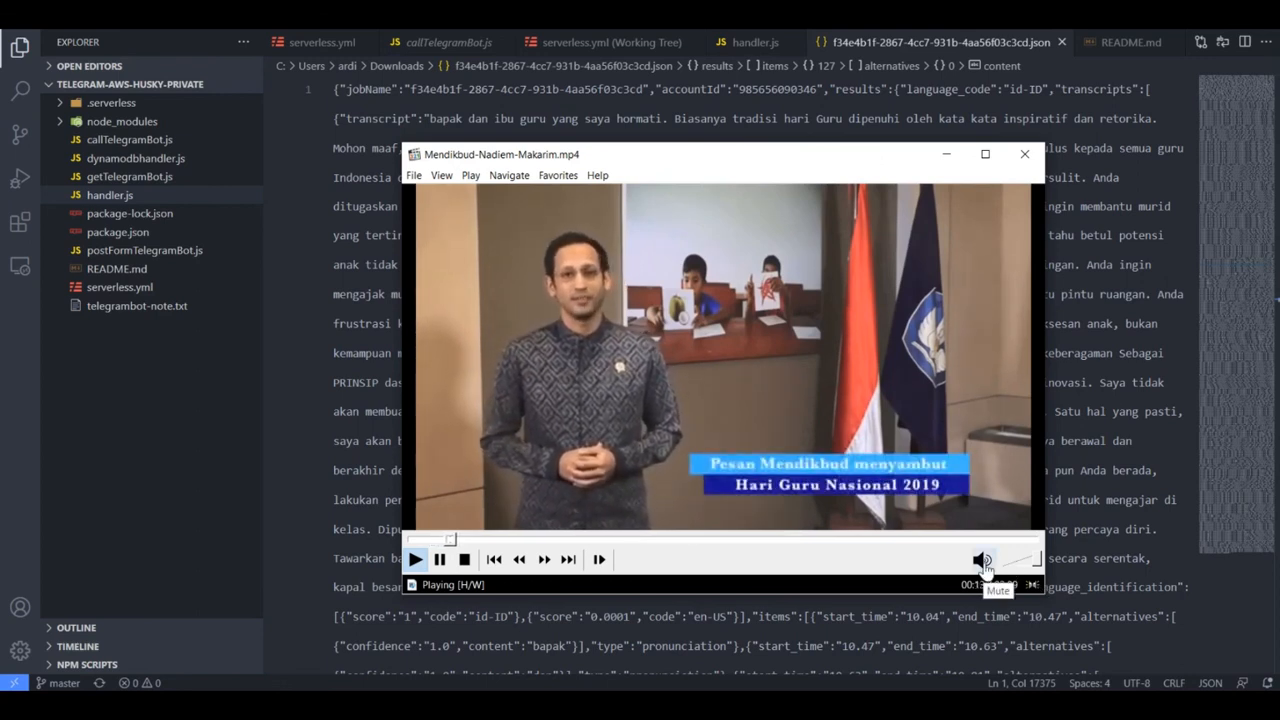
# - Raise the video player's volume to 100% and the system speaker volume to 80
pyautogui.scroll(1, 891, 563)
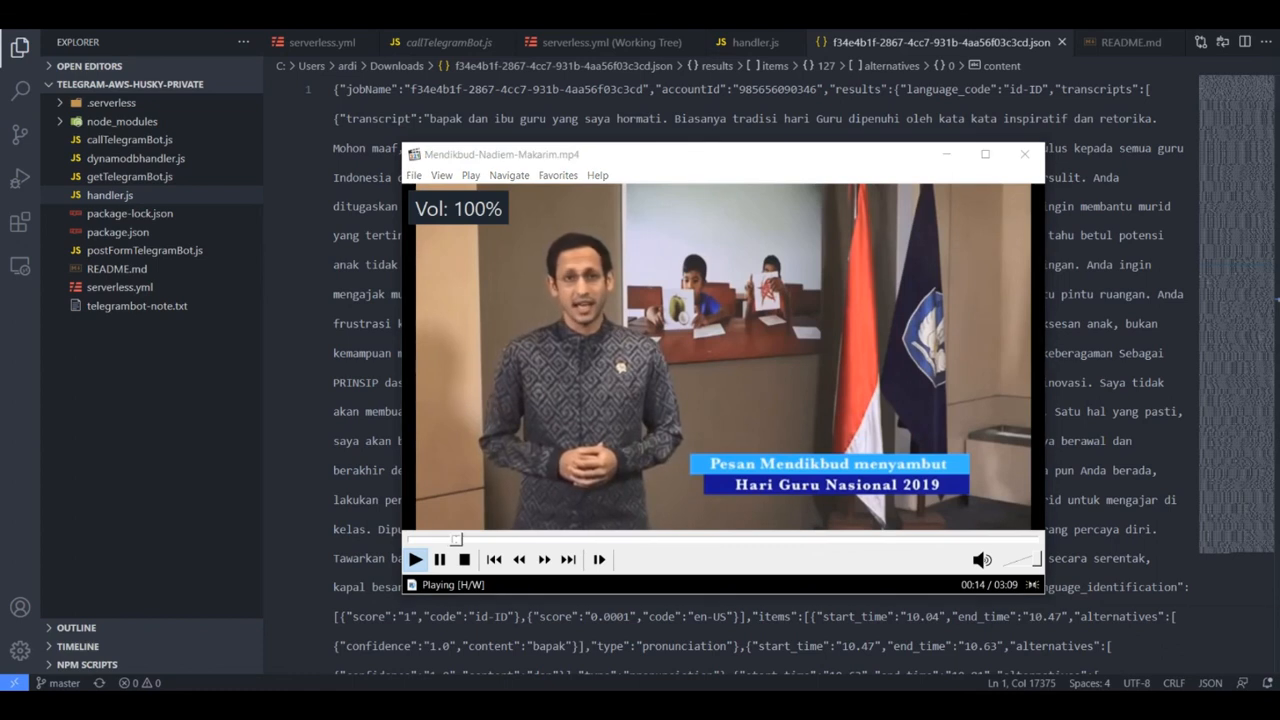
pyautogui.press('XF86AudioRaiseVolume')
pyautogui.press('XF86AudioRaiseVolume')
pyautogui.press('XF86AudioRaiseVolume')
pyautogui.press('XF86AudioRaiseVolume')
pyautogui.press('XF86AudioRaiseVolume')
pyautogui.press('XF86AudioRaiseVolume')
pyautogui.press('XF86AudioRaiseVolume')
pyautogui.press('XF86AudioRaiseVolume')
pyautogui.press('XF86AudioRaiseVolume')
pyautogui.press('XF86AudioRaiseVolume')
pyautogui.press('XF86AudioRaiseVolume')
pyautogui.press('XF86AudioRaiseVolume')
pyautogui.press('XF86AudioRaiseVolume')
pyautogui.press('XF86AudioRaiseVolume')
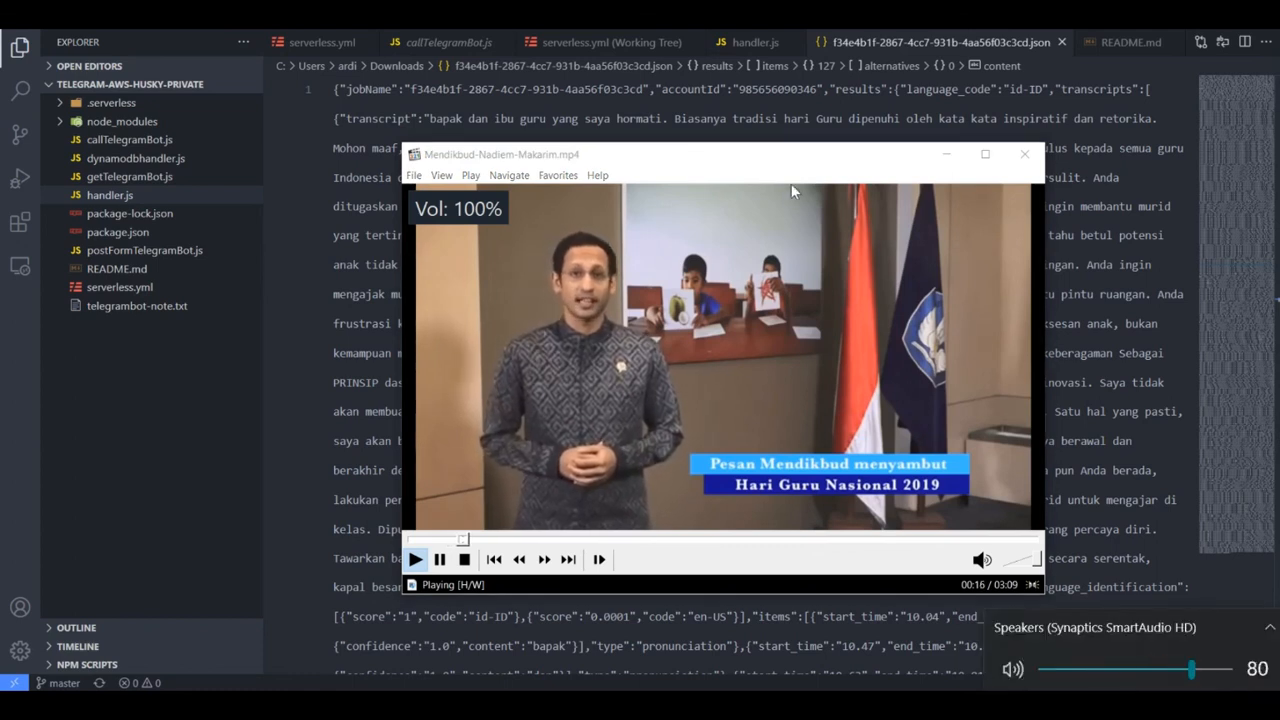
# - Compare the transcript's opening sentences with the video's speech, highlighting passages up to "Saya ingin berbicara apa adanya dengan hati yang tulus"
pyautogui.click(1088, 118)
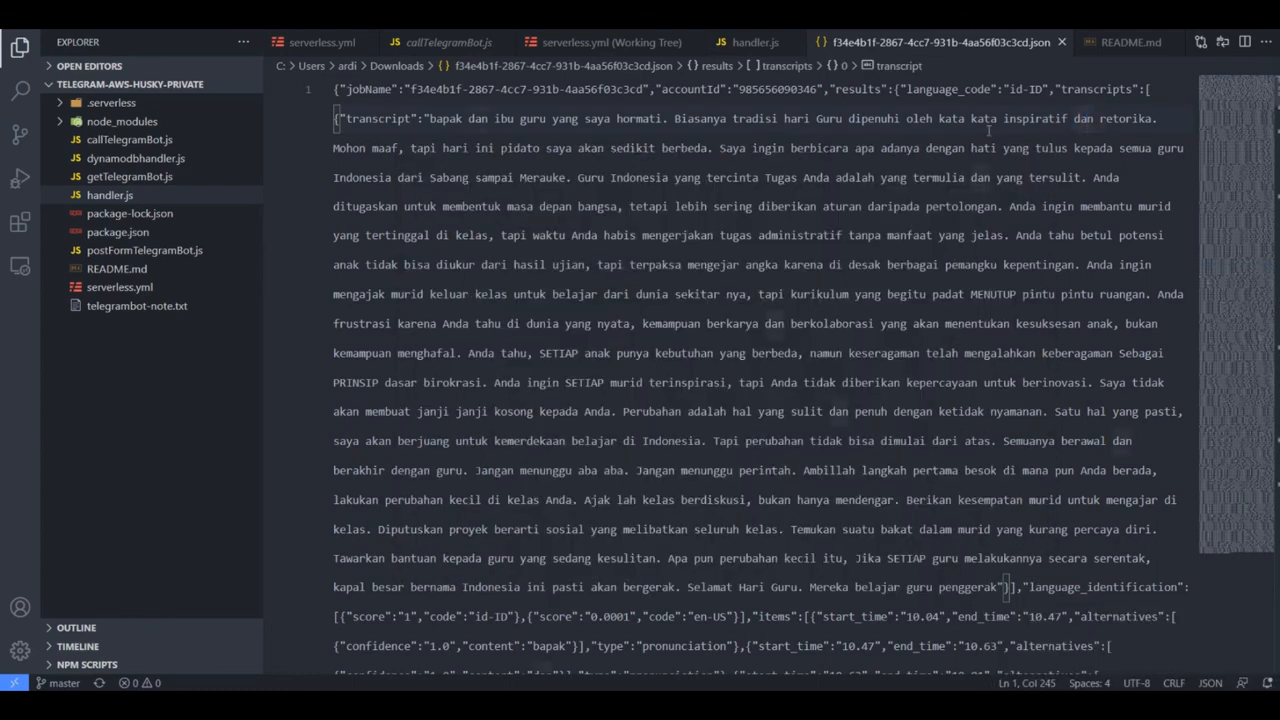
pyautogui.moveTo(995, 120); pyautogui.dragTo(1156, 120)
pyautogui.moveTo(372, 147); pyautogui.dragTo(1096, 147)
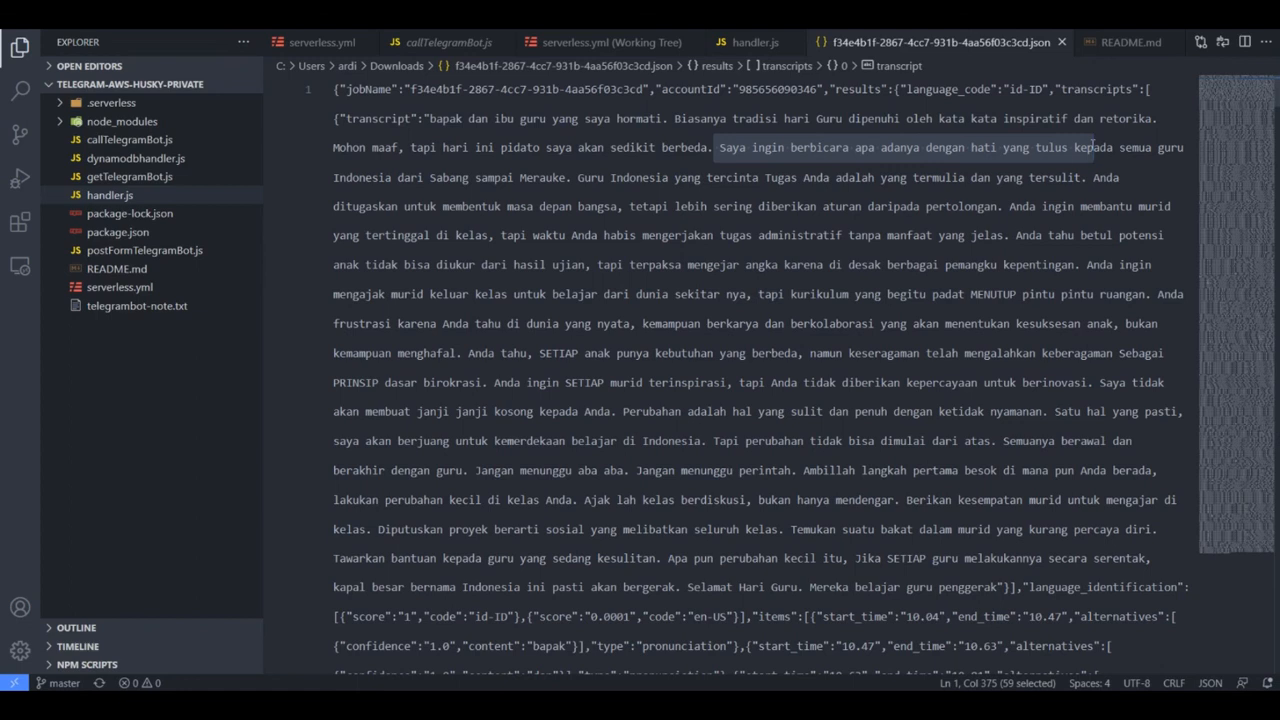
pyautogui.click(857, 272)
# - Close the video player and return to the transcript text in the JSON file
pyautogui.click(717, 704)
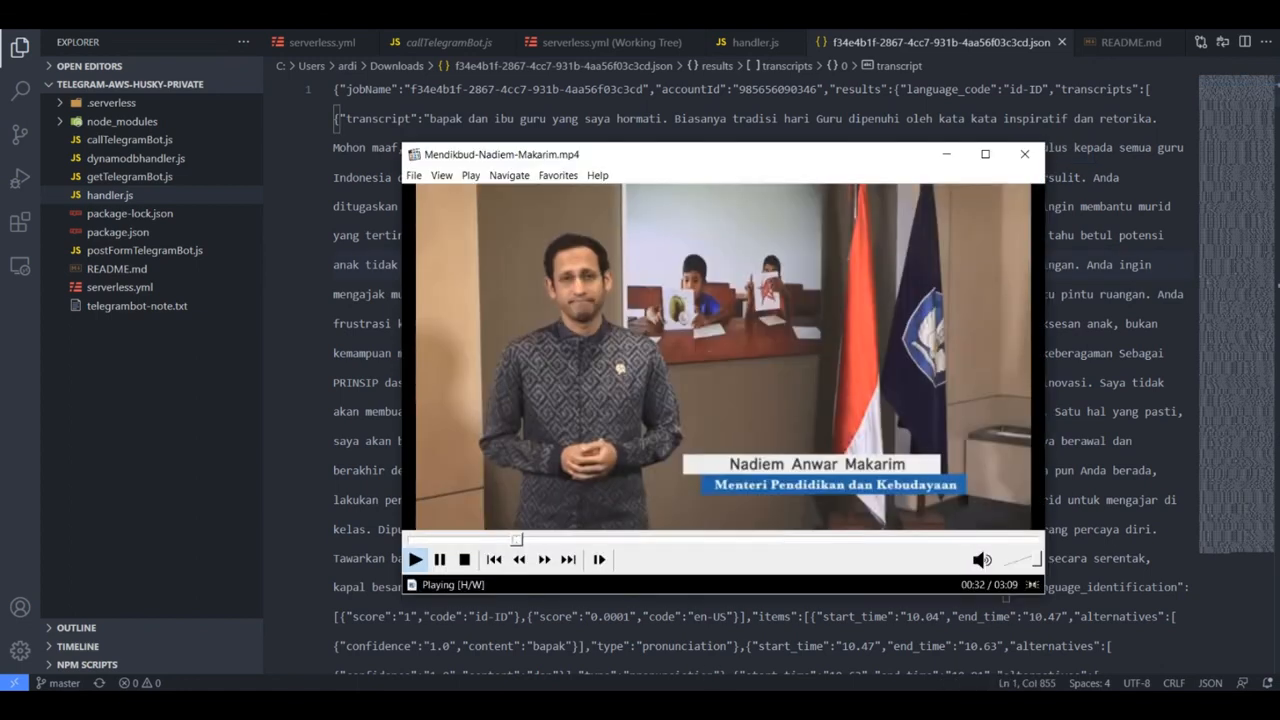
pyautogui.click(1024, 154)
pyautogui.click(798, 272)
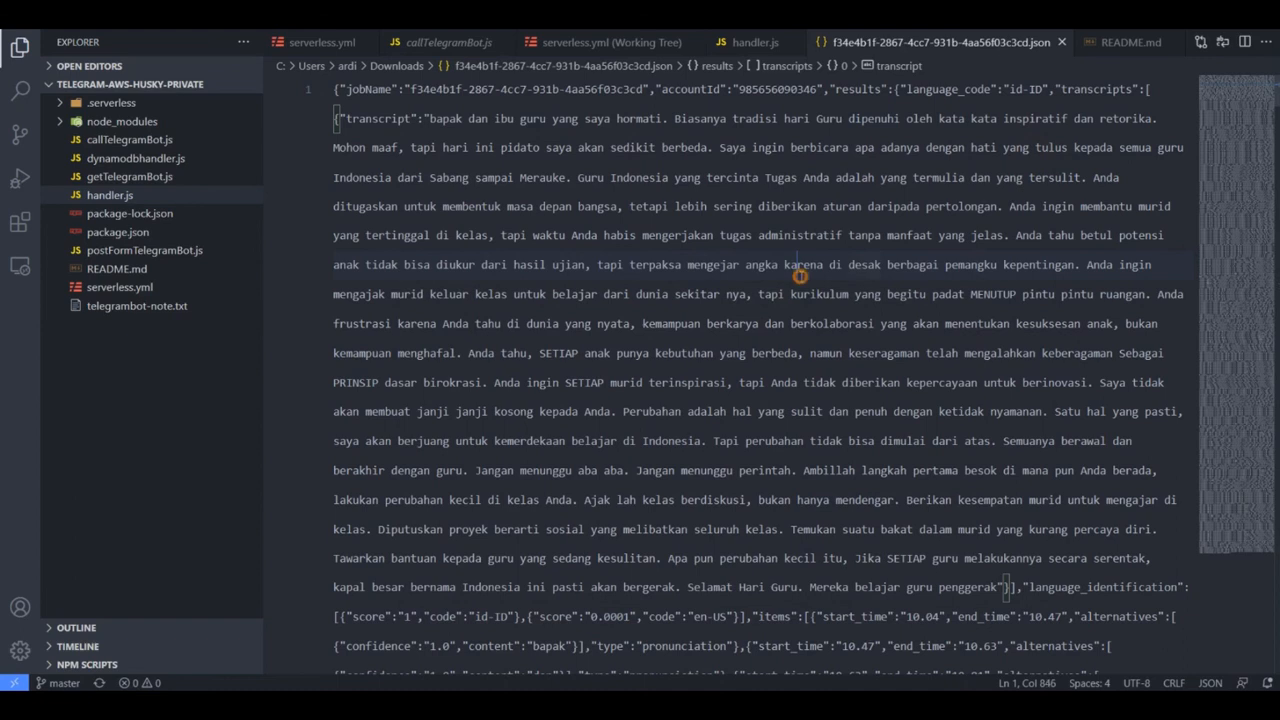